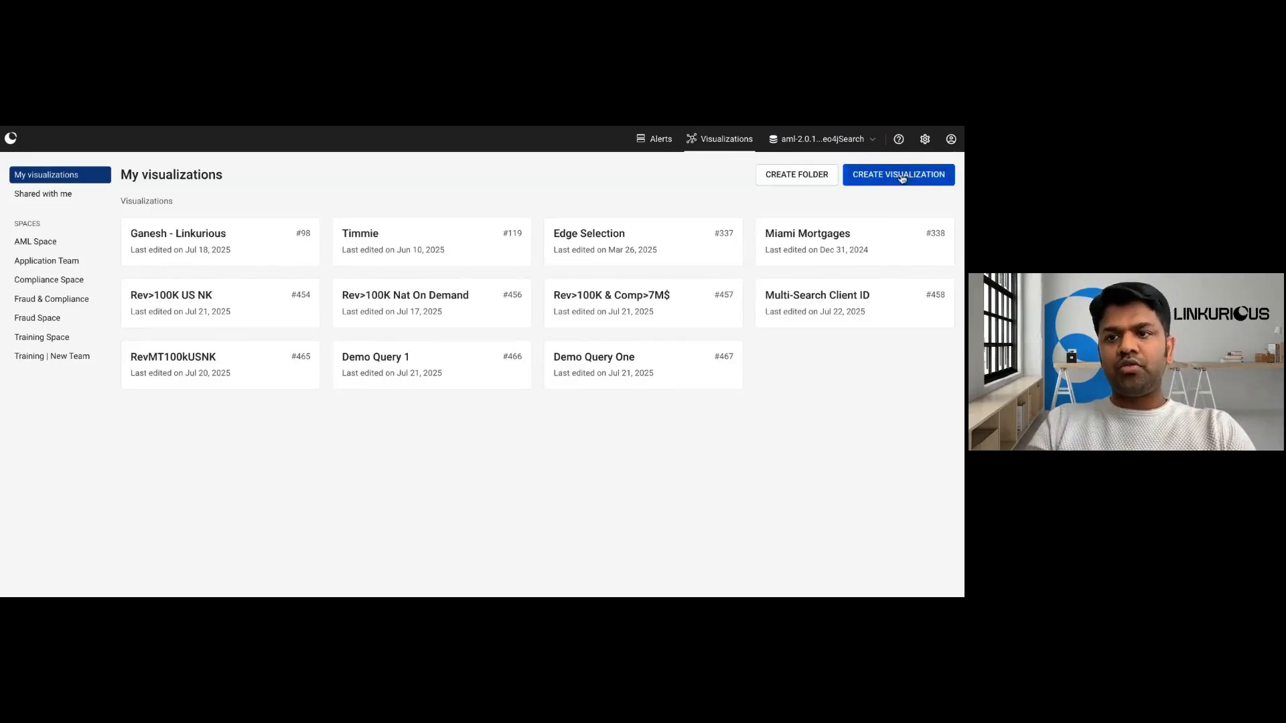
# - Create a new visualization and start a query in the No Code Query Builder
pyautogui.click(897, 179)
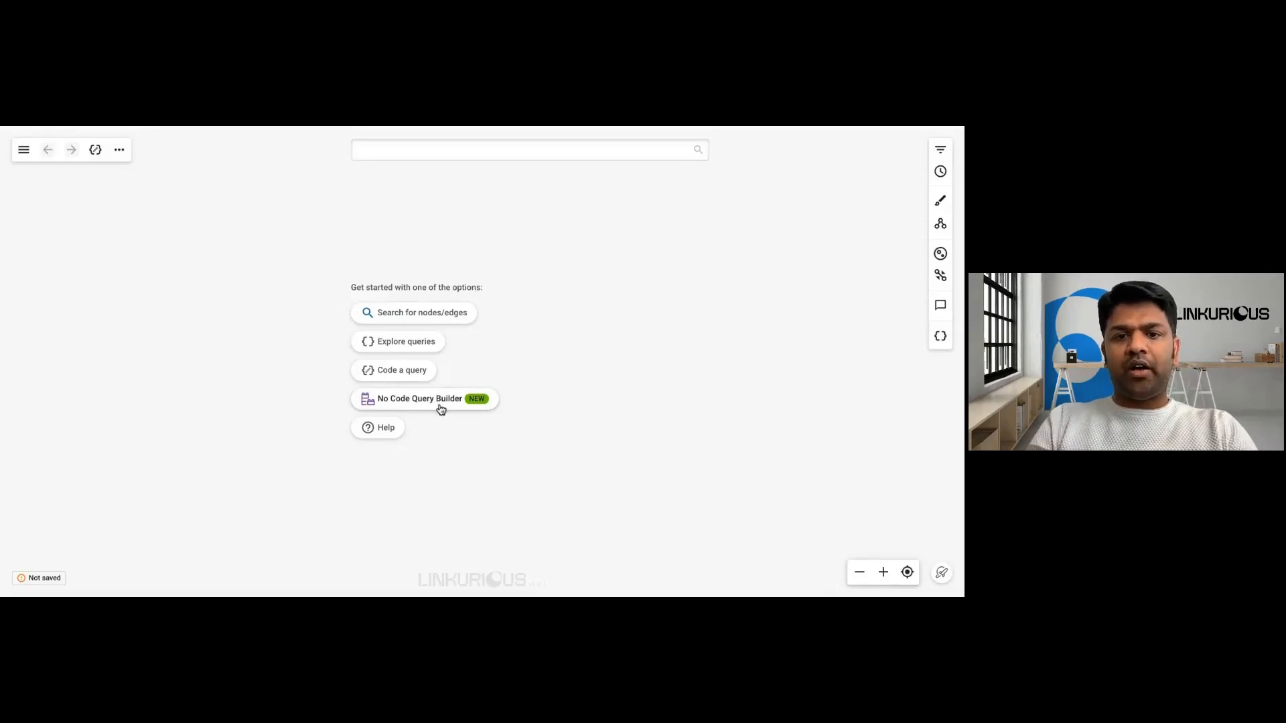
pyautogui.click(943, 576)
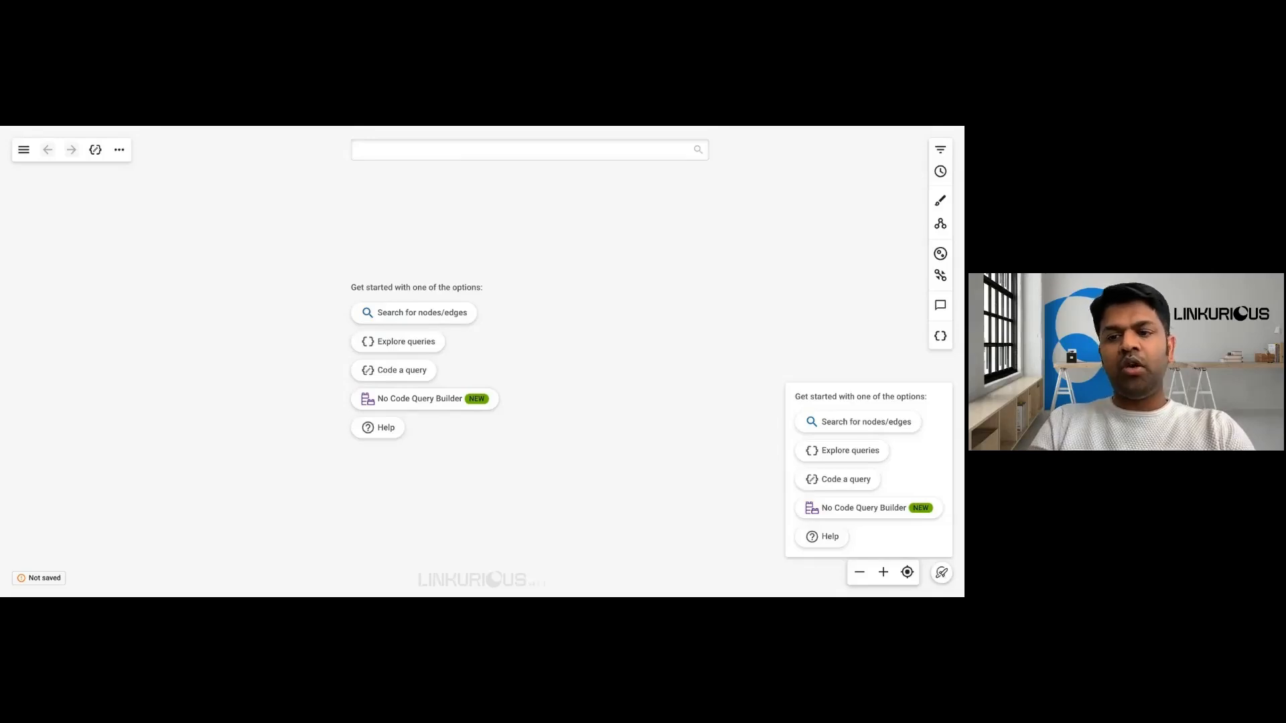
pyautogui.click(482, 464)
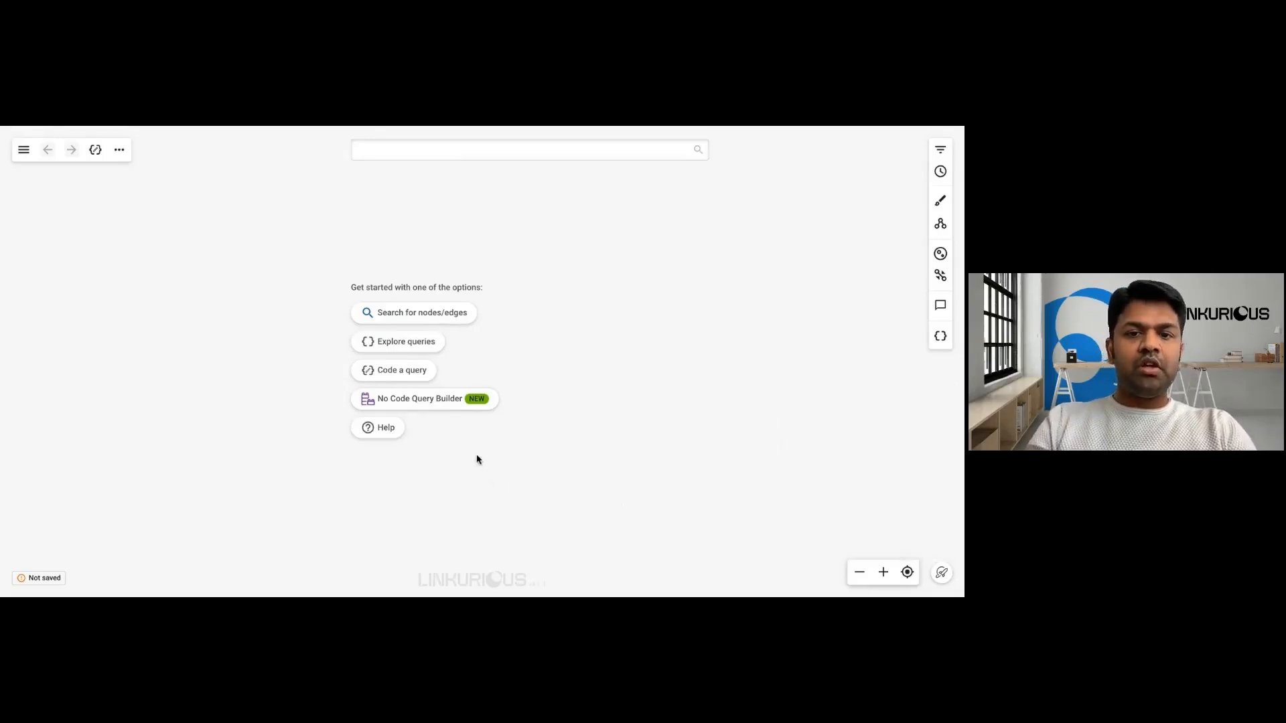
pyautogui.click(414, 401)
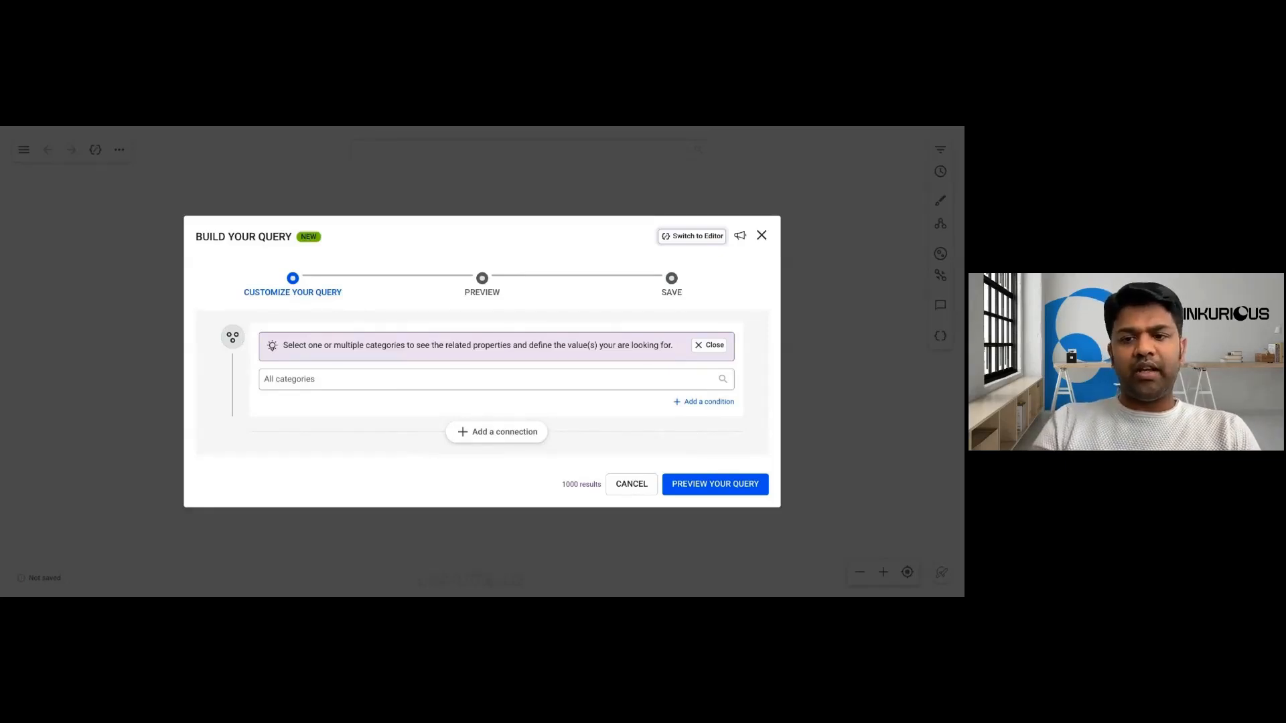
# - Set the query's starting category to Person and add a connection block below it
pyautogui.click(380, 379)
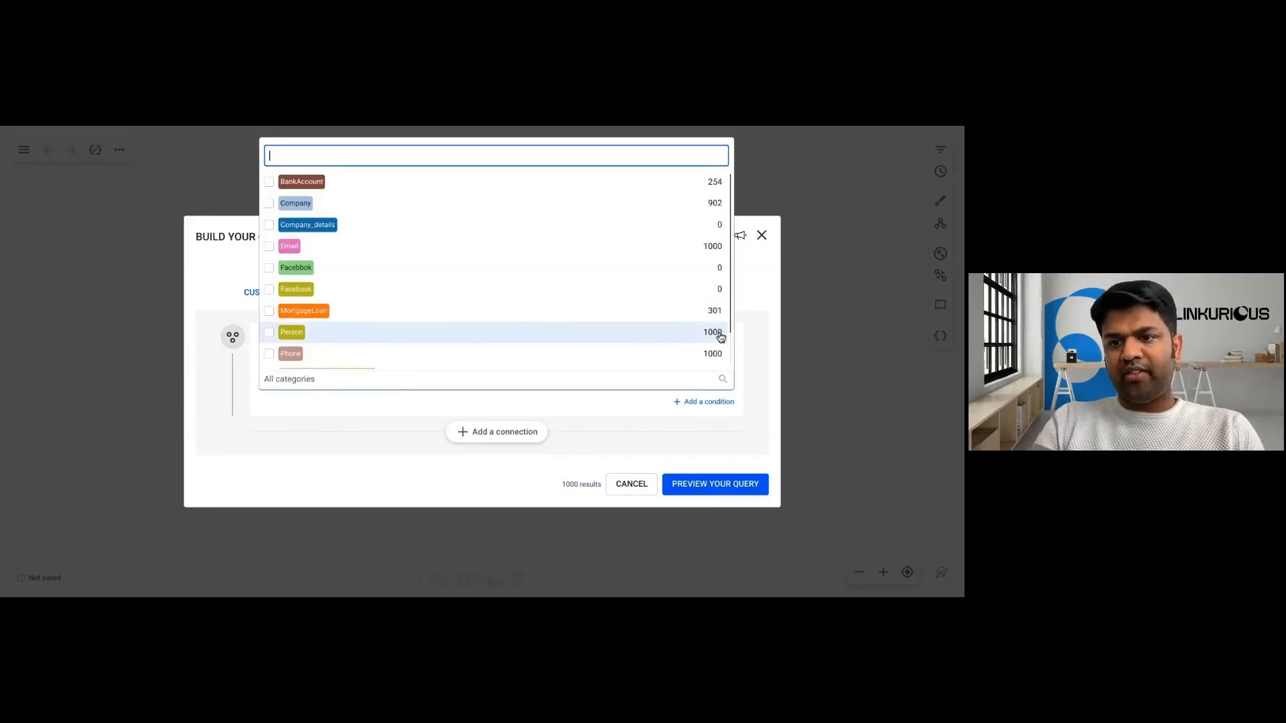
pyautogui.click(666, 339)
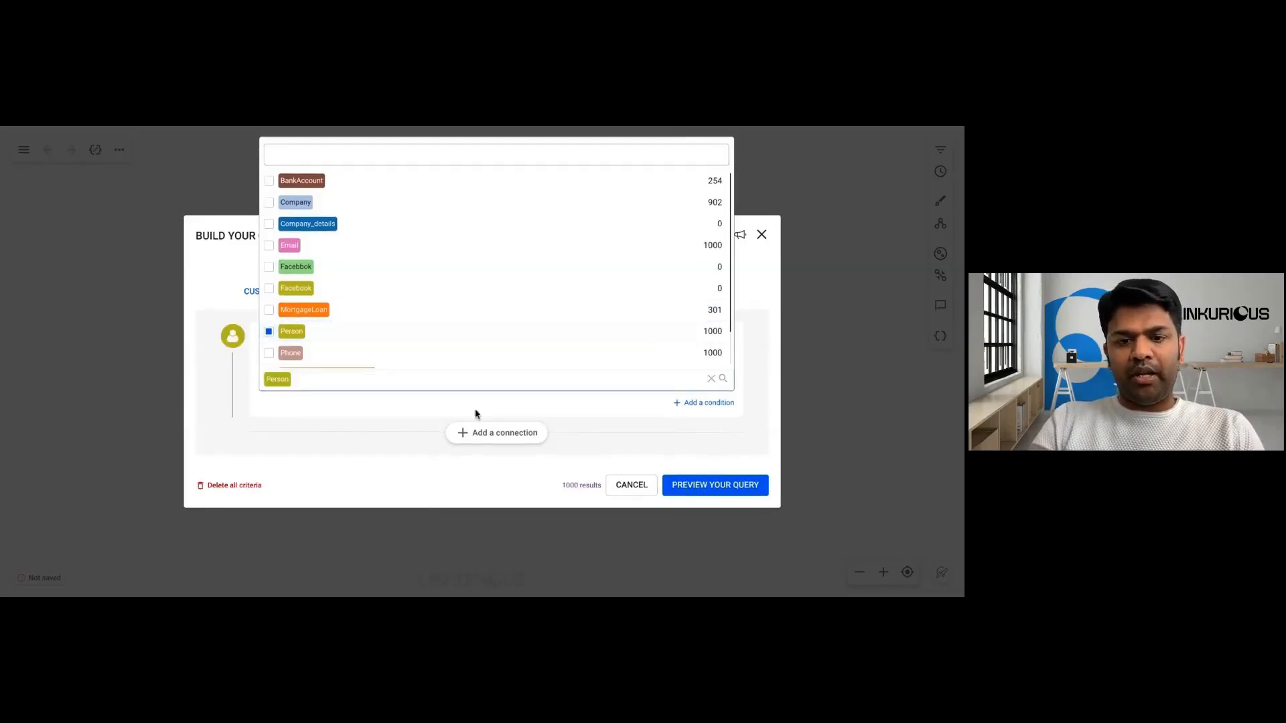
pyautogui.click(369, 432)
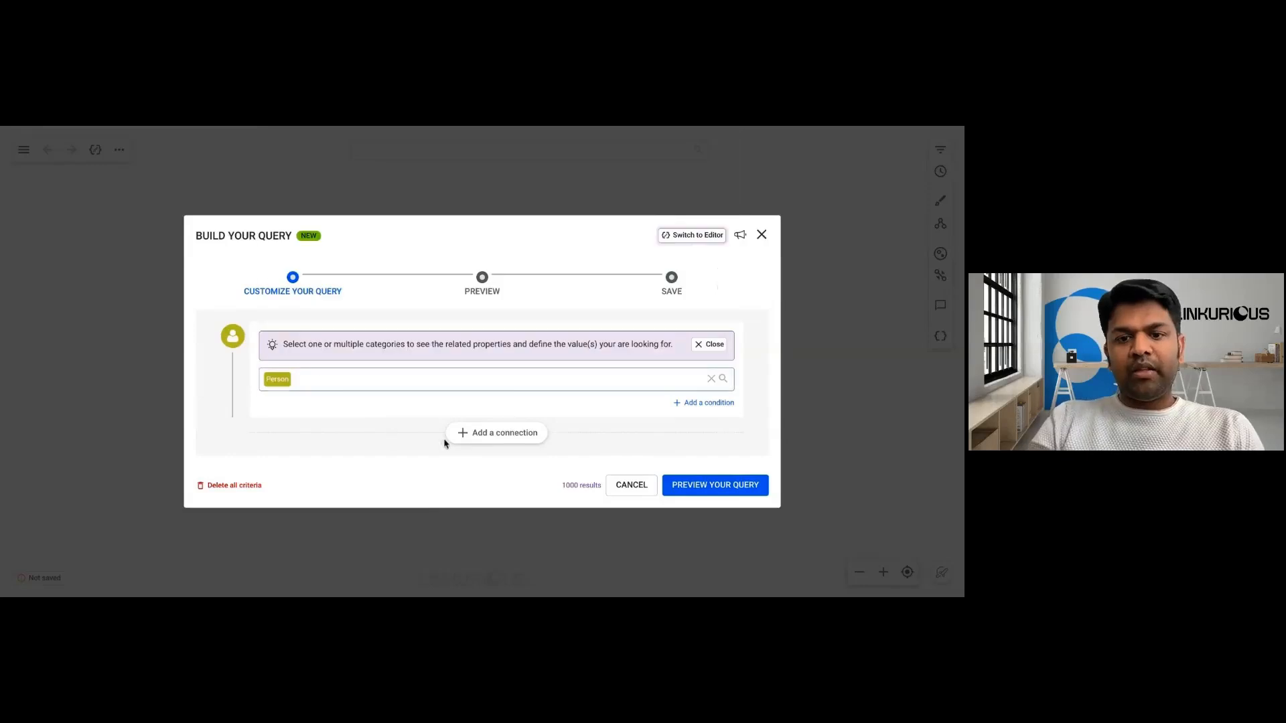
pyautogui.click(489, 439)
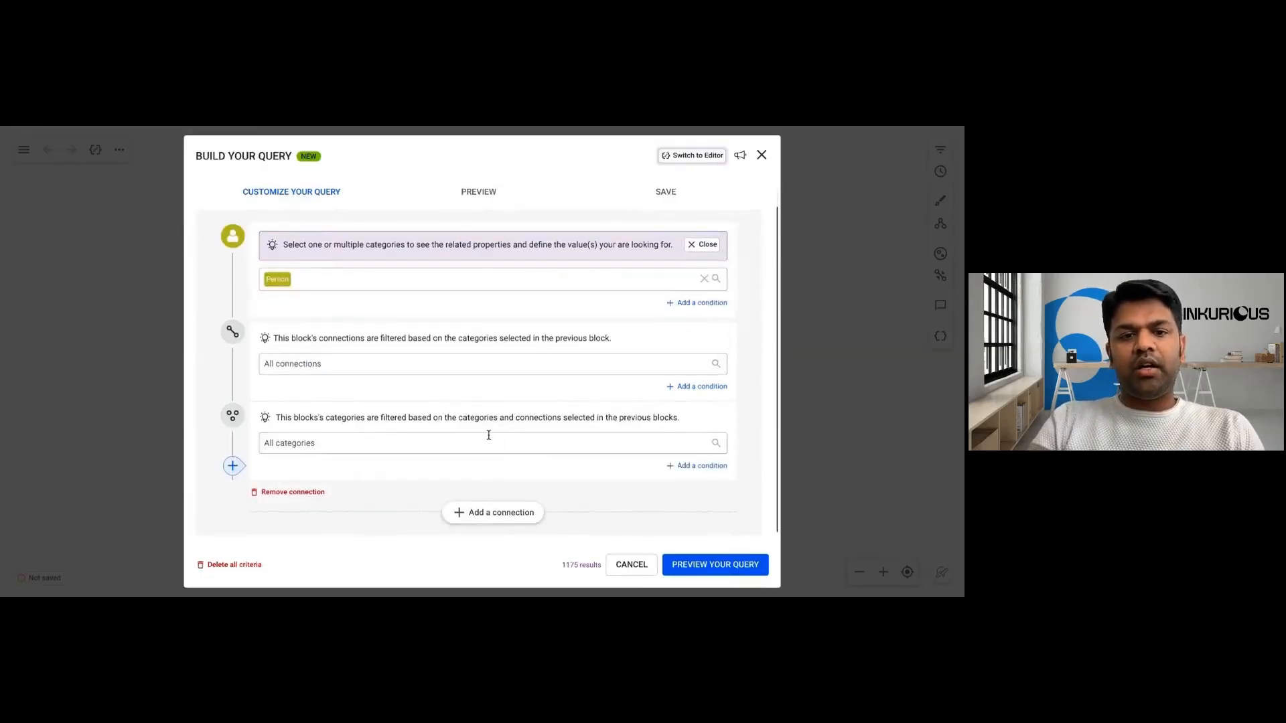
# - Add a condition to the Person block requiring nationality equal to United States
pyautogui.click(700, 304)
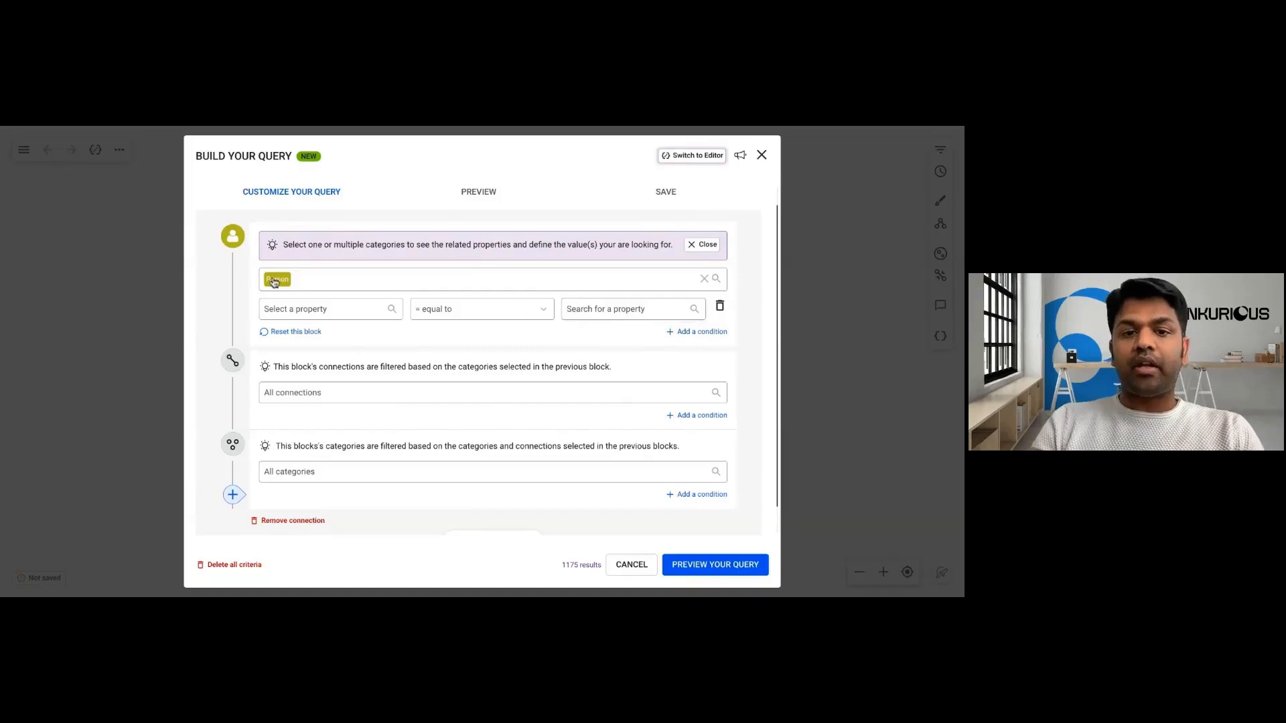
pyautogui.click(312, 309)
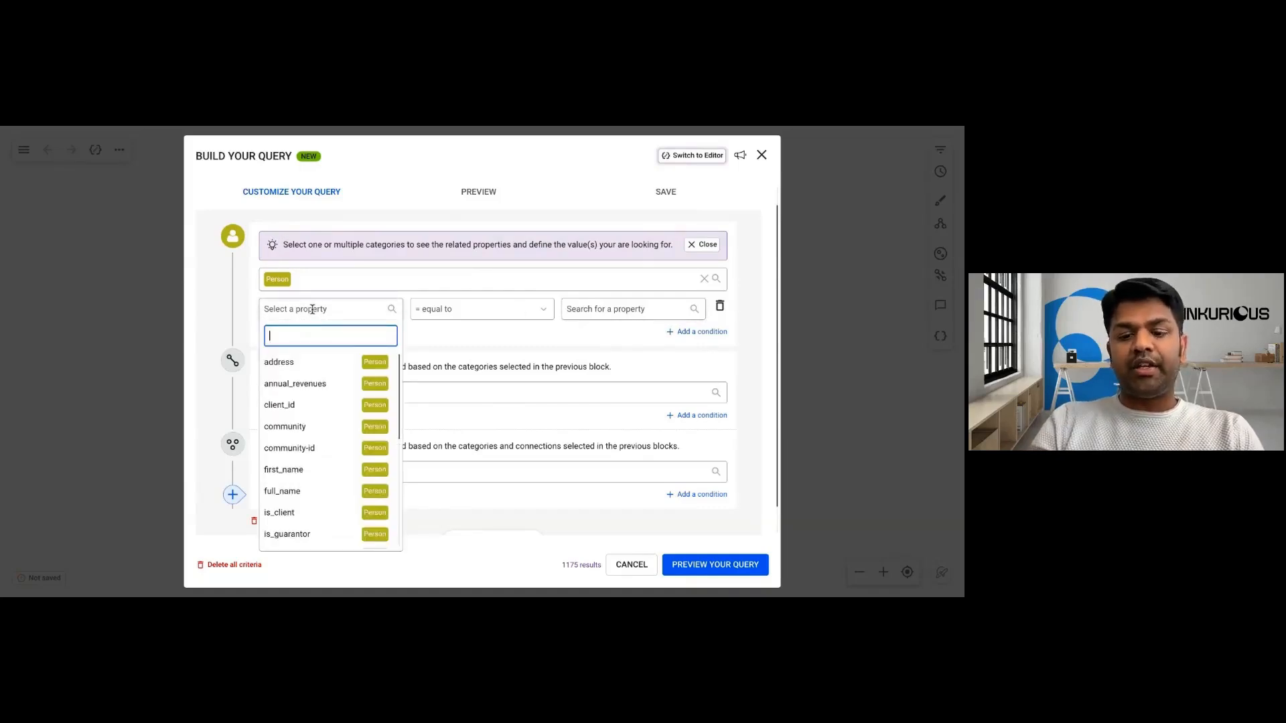
pyautogui.write('nat')
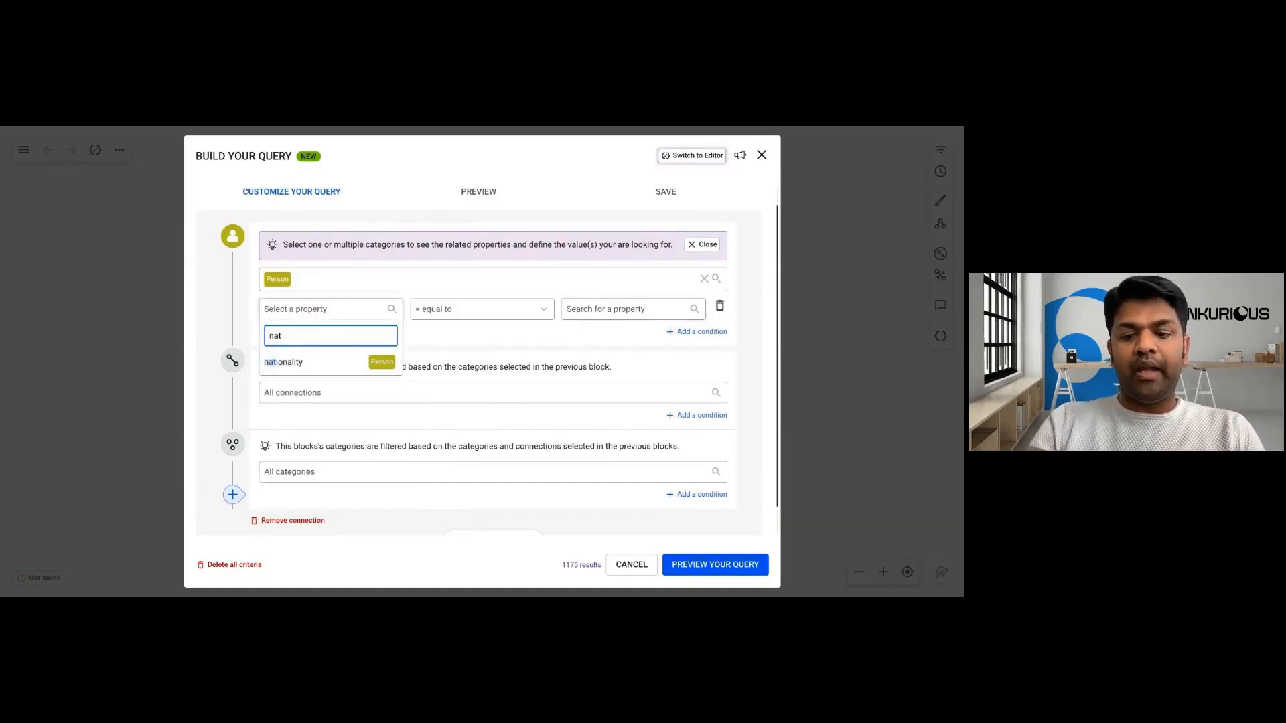
pyautogui.click(307, 366)
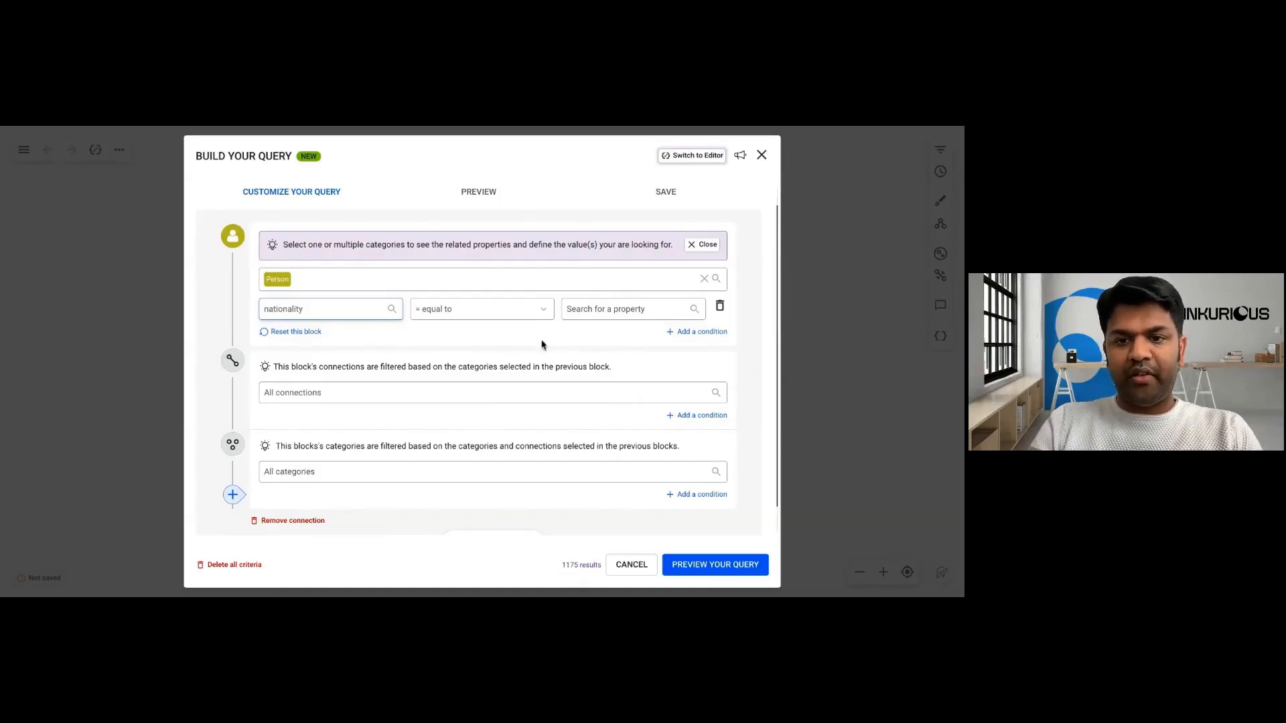
pyautogui.click(601, 309)
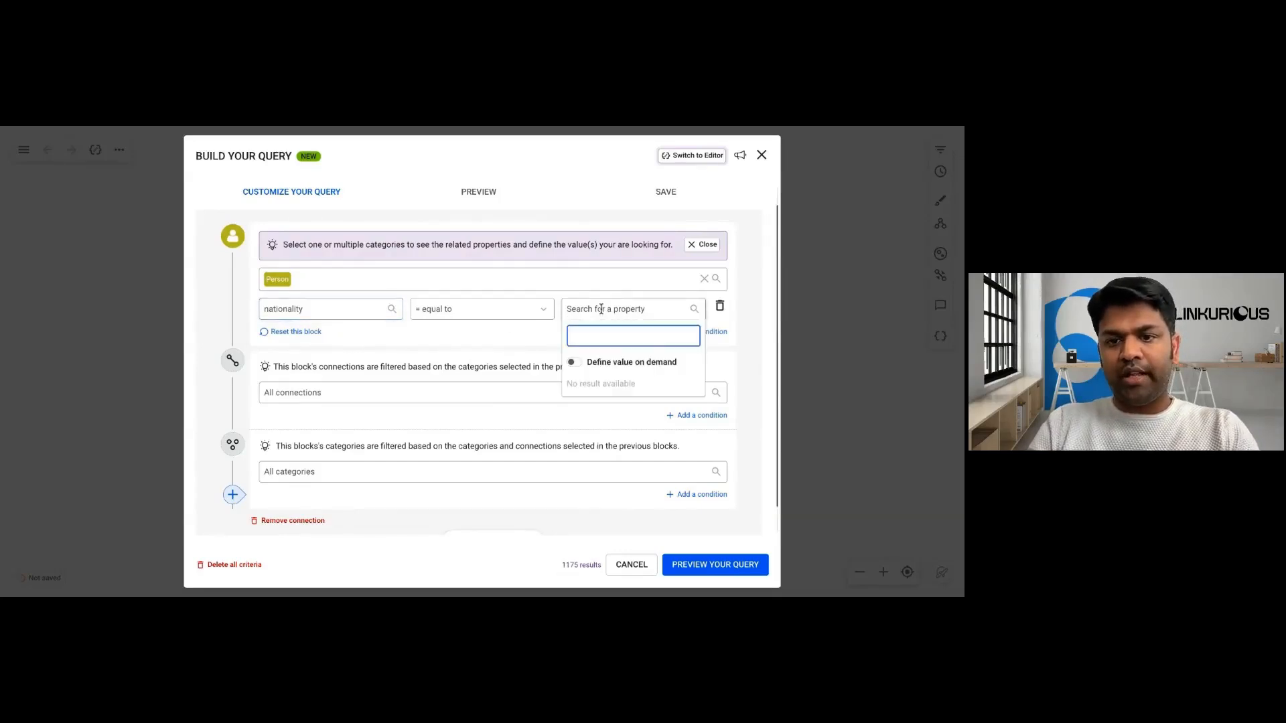
pyautogui.write('united')
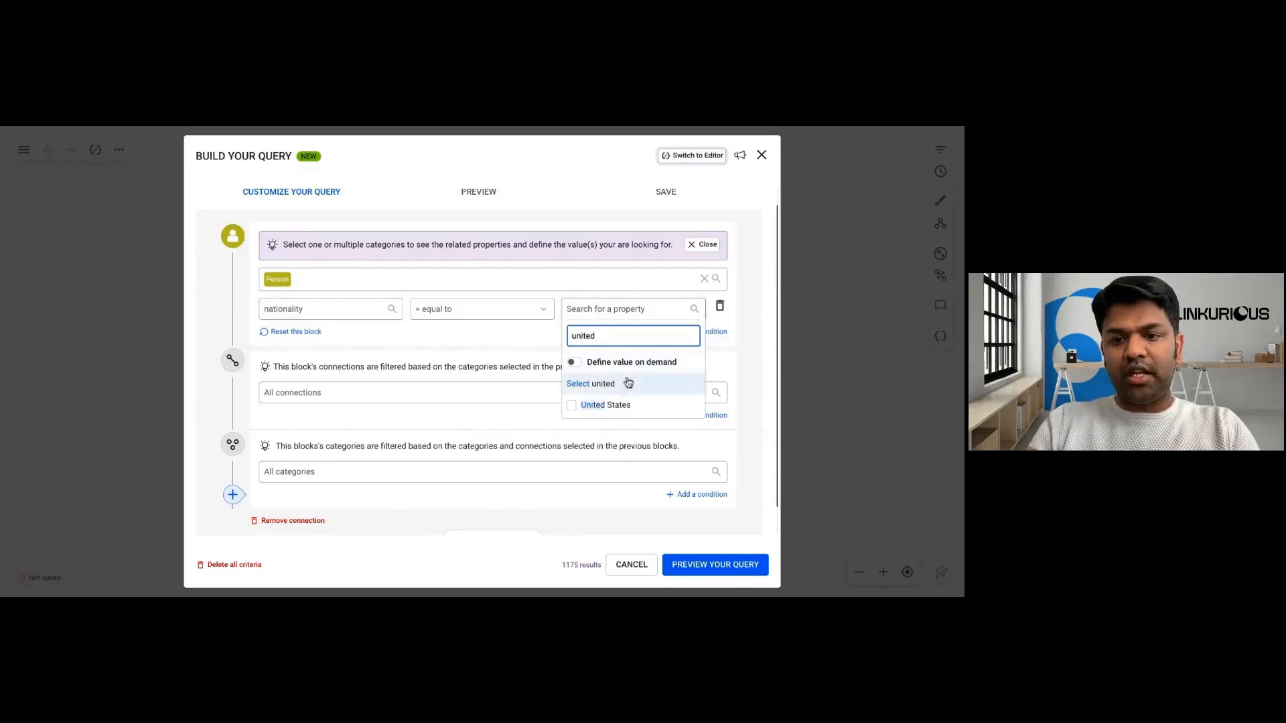
pyautogui.click(627, 405)
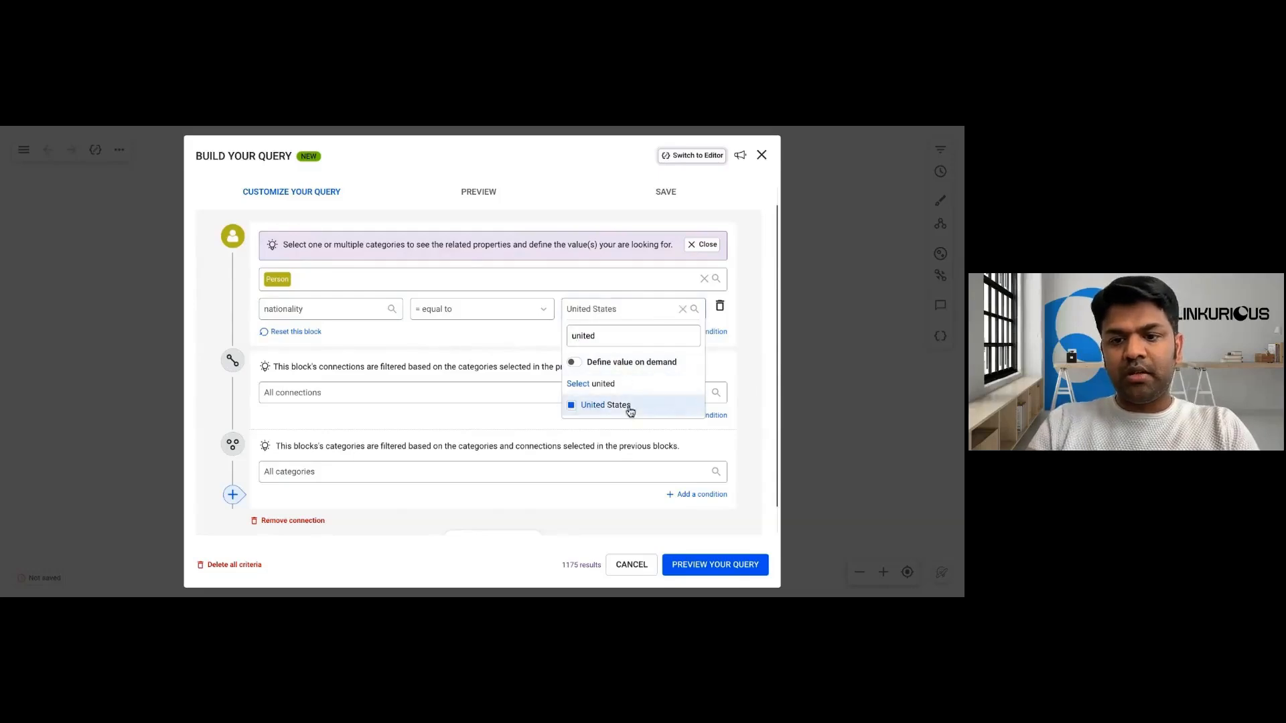
pyautogui.click(506, 543)
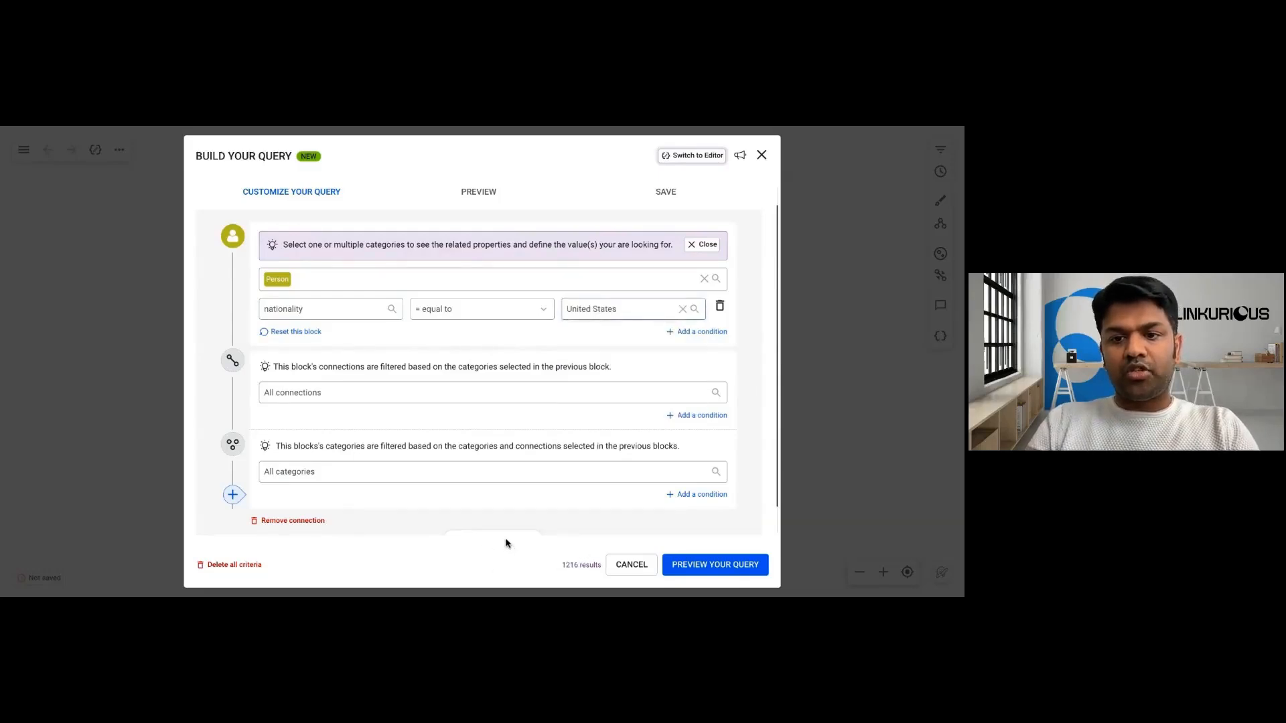
# - Add France as a second value in the nationality condition and remove it again
pyautogui.click(632, 312)
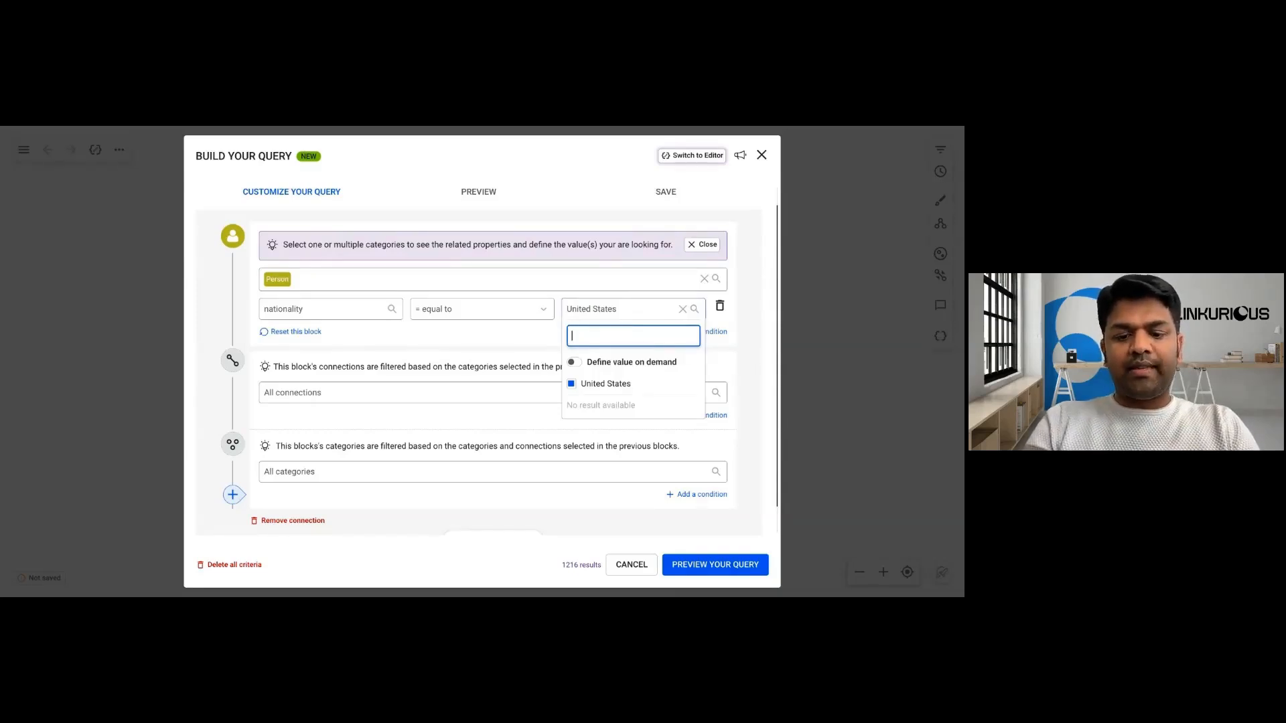
pyautogui.write('fra')
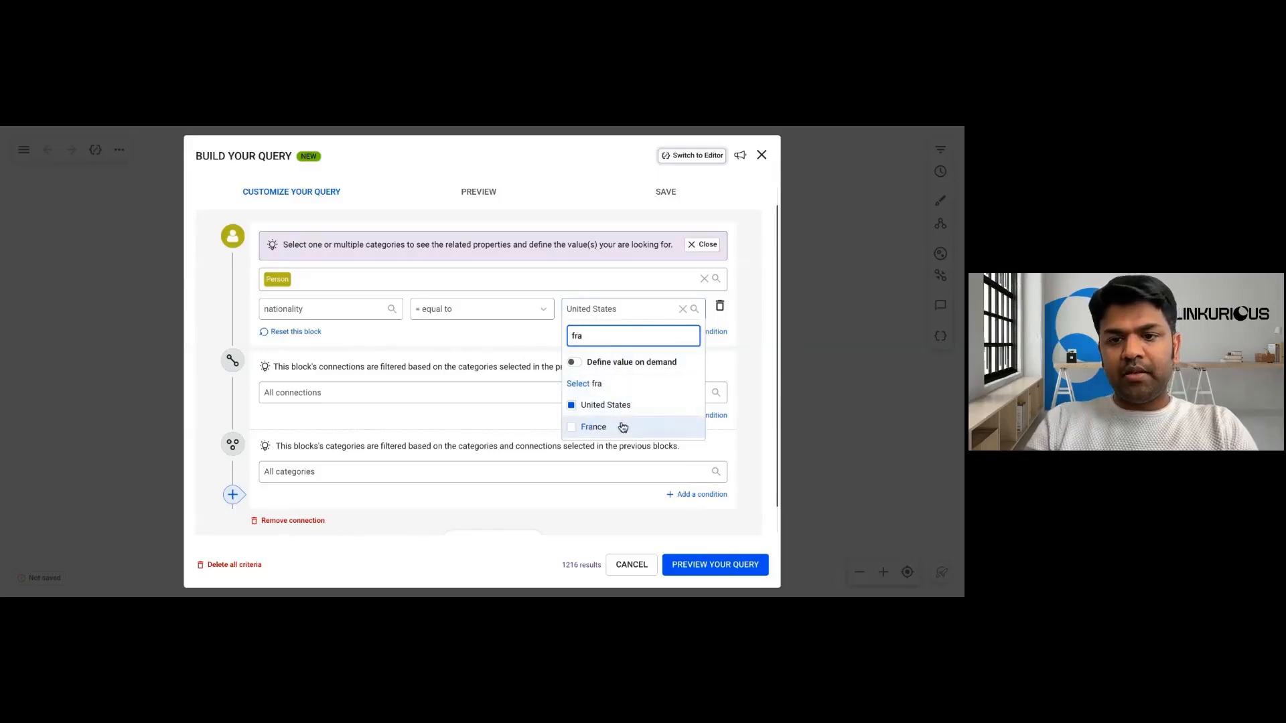
pyautogui.click(621, 429)
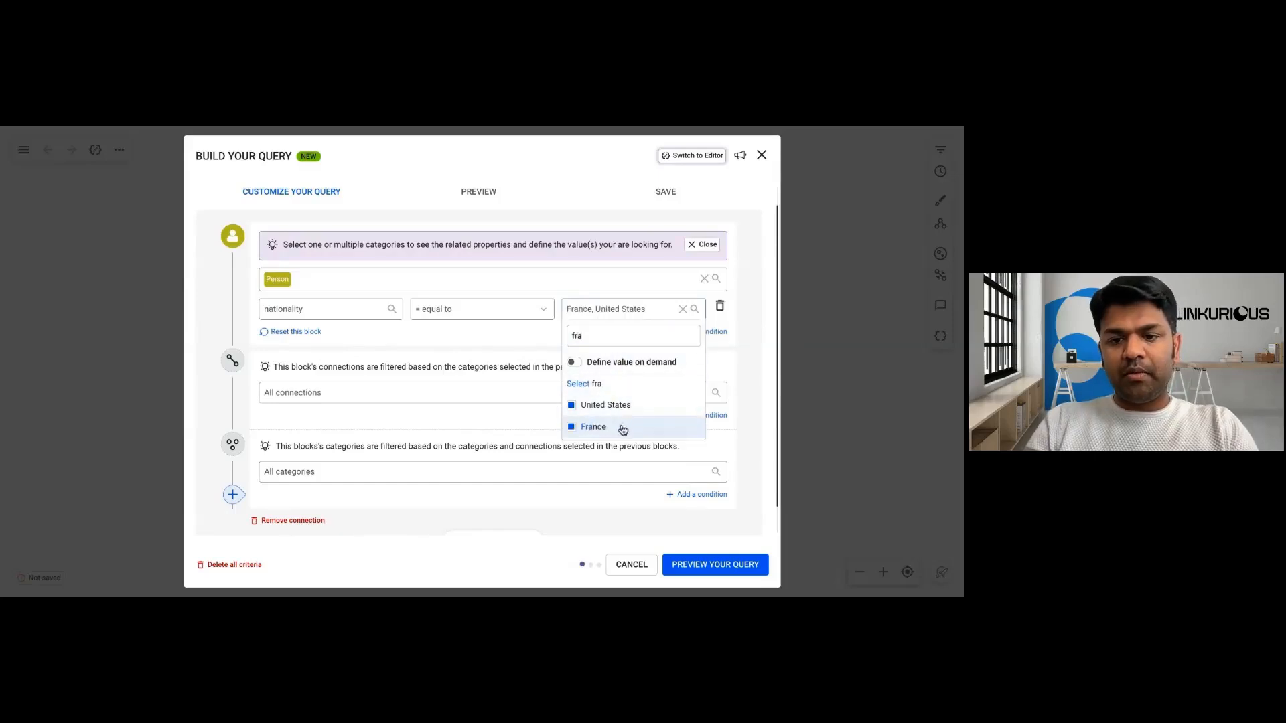
pyautogui.click(603, 427)
pyautogui.click(456, 341)
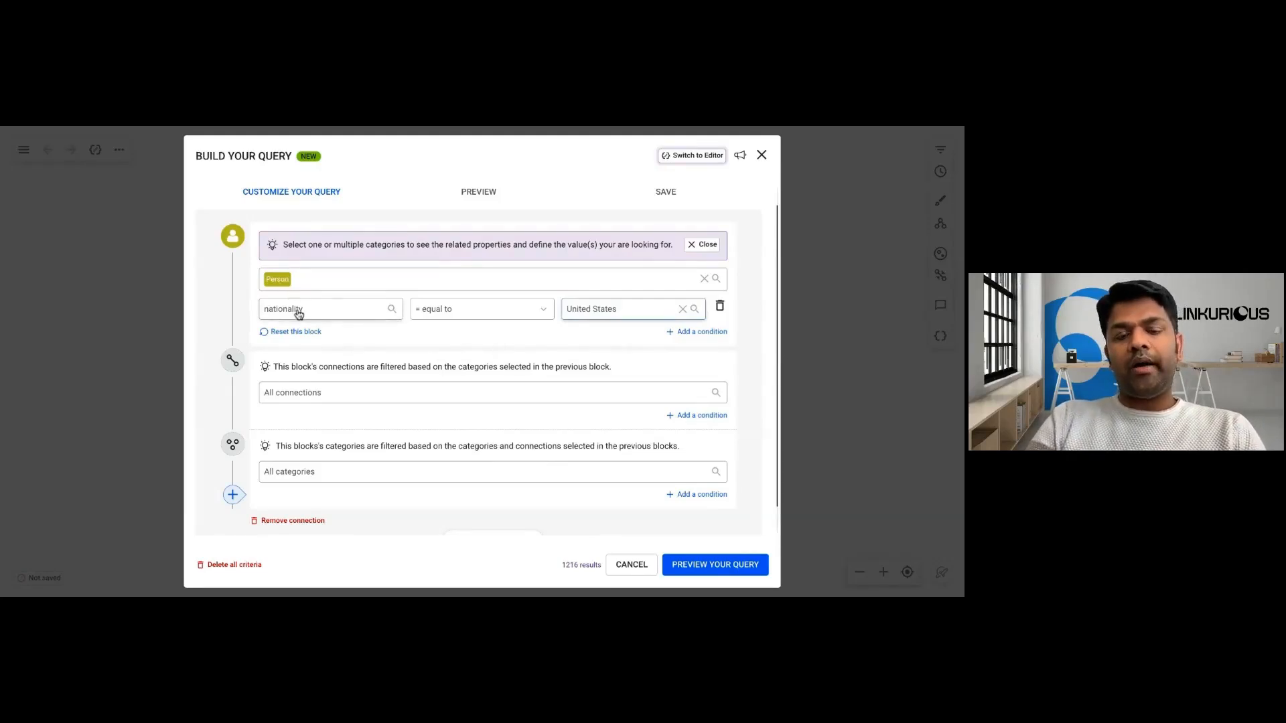
# - Add a second Person condition requiring annual_revenues greater than 100000
pyautogui.click(700, 332)
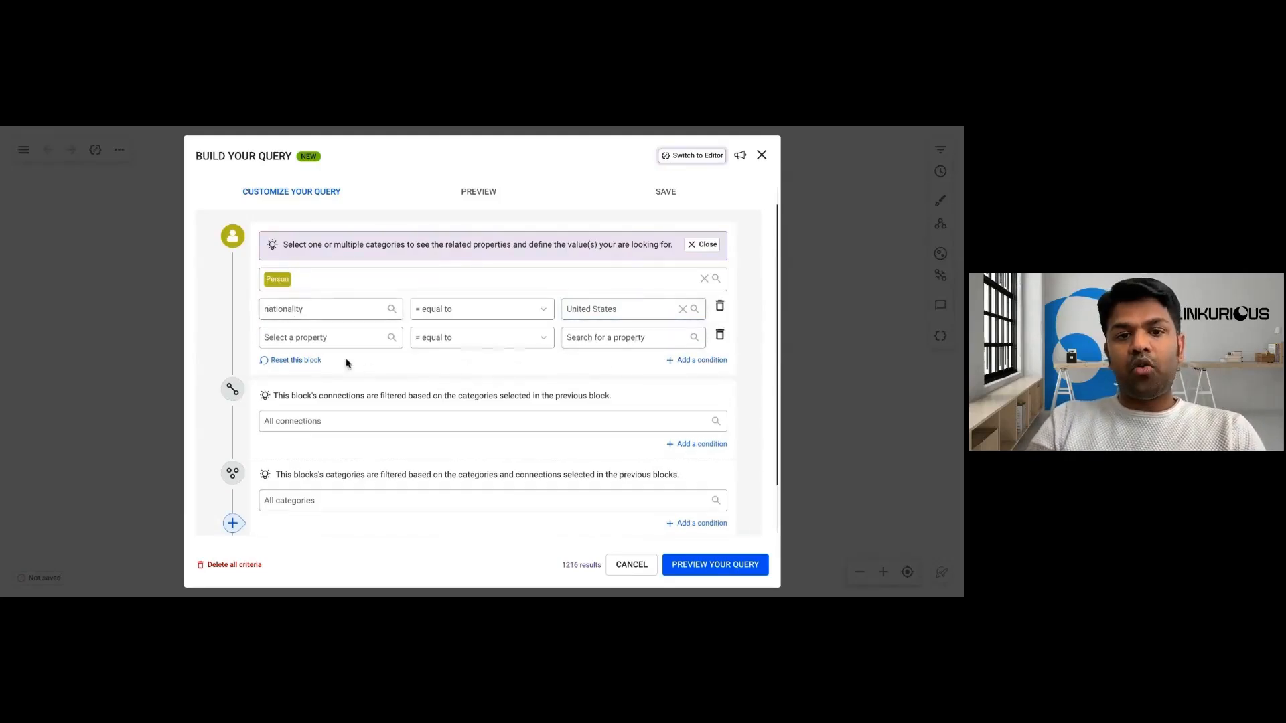
pyautogui.click(335, 338)
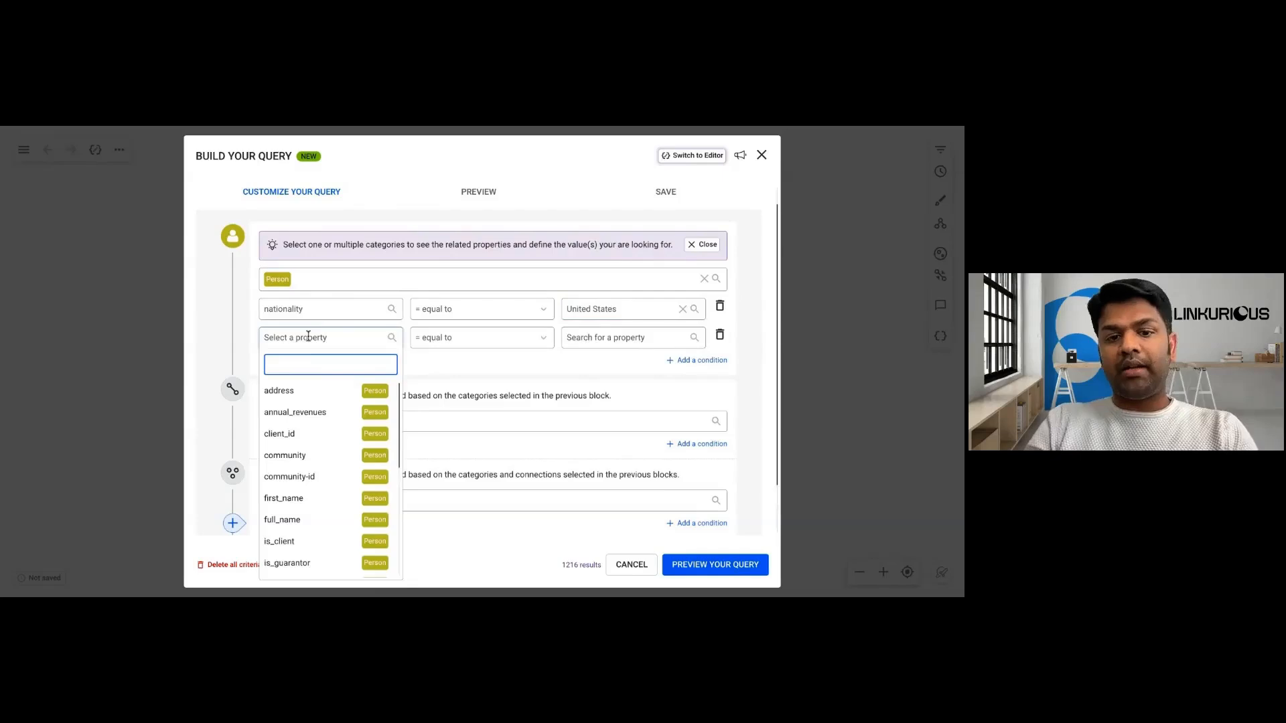
pyautogui.click(312, 416)
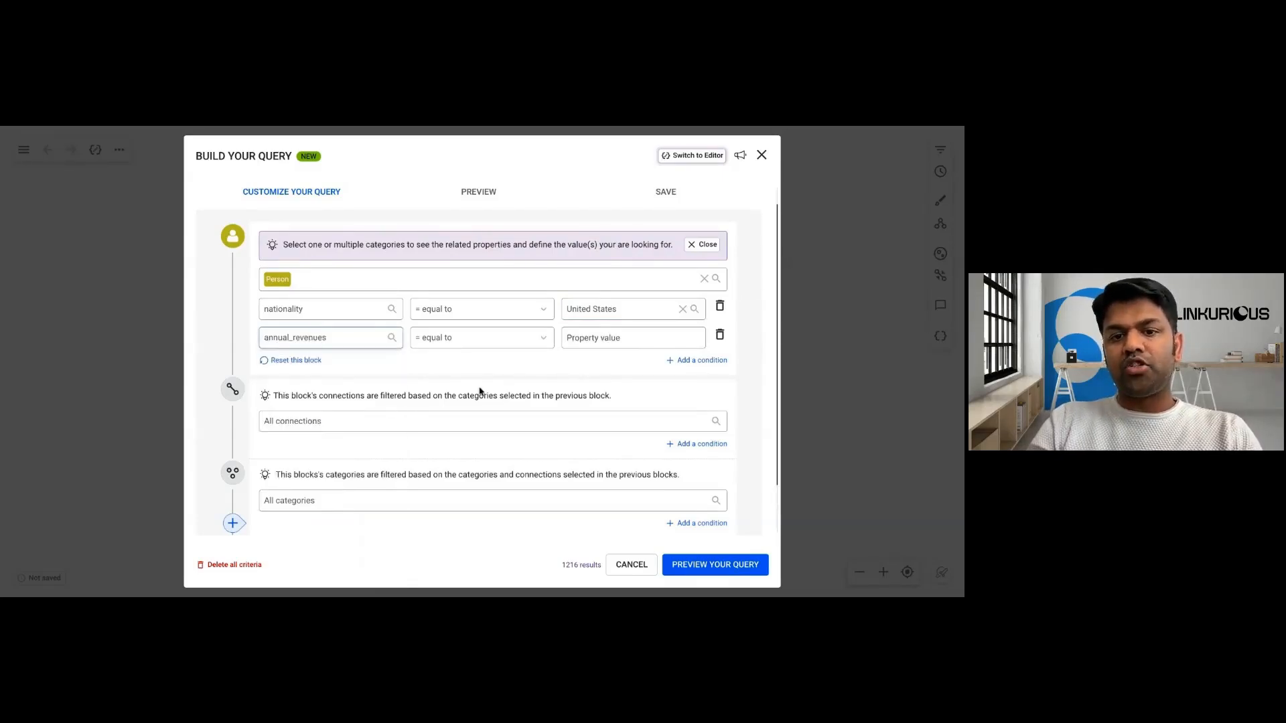
pyautogui.click(601, 338)
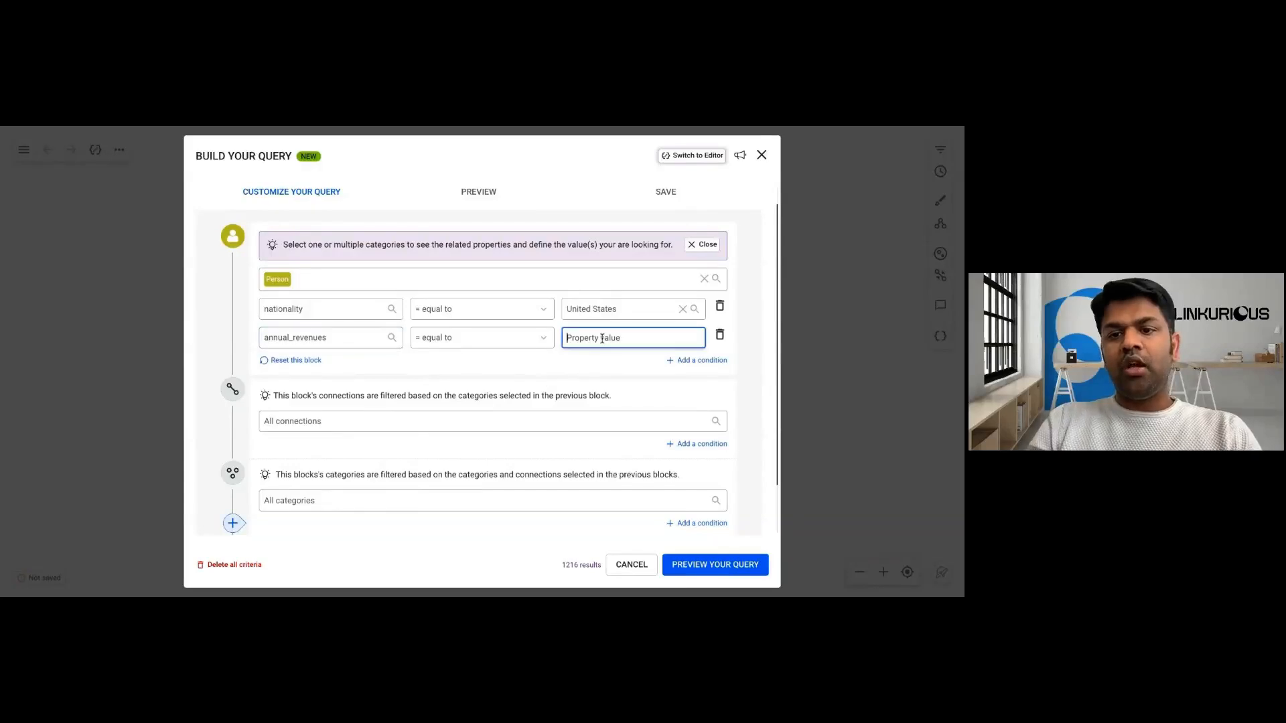
pyautogui.click(508, 345)
pyautogui.click(474, 452)
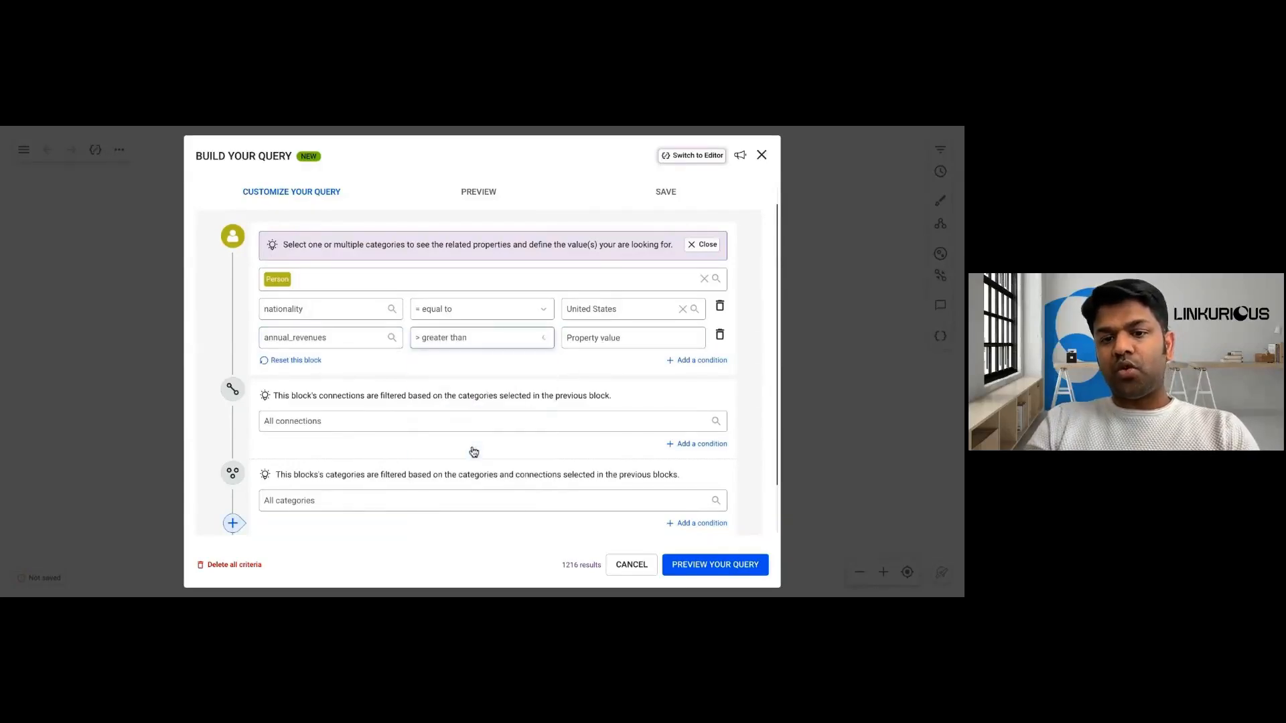
pyautogui.click(629, 337)
pyautogui.write('100000')
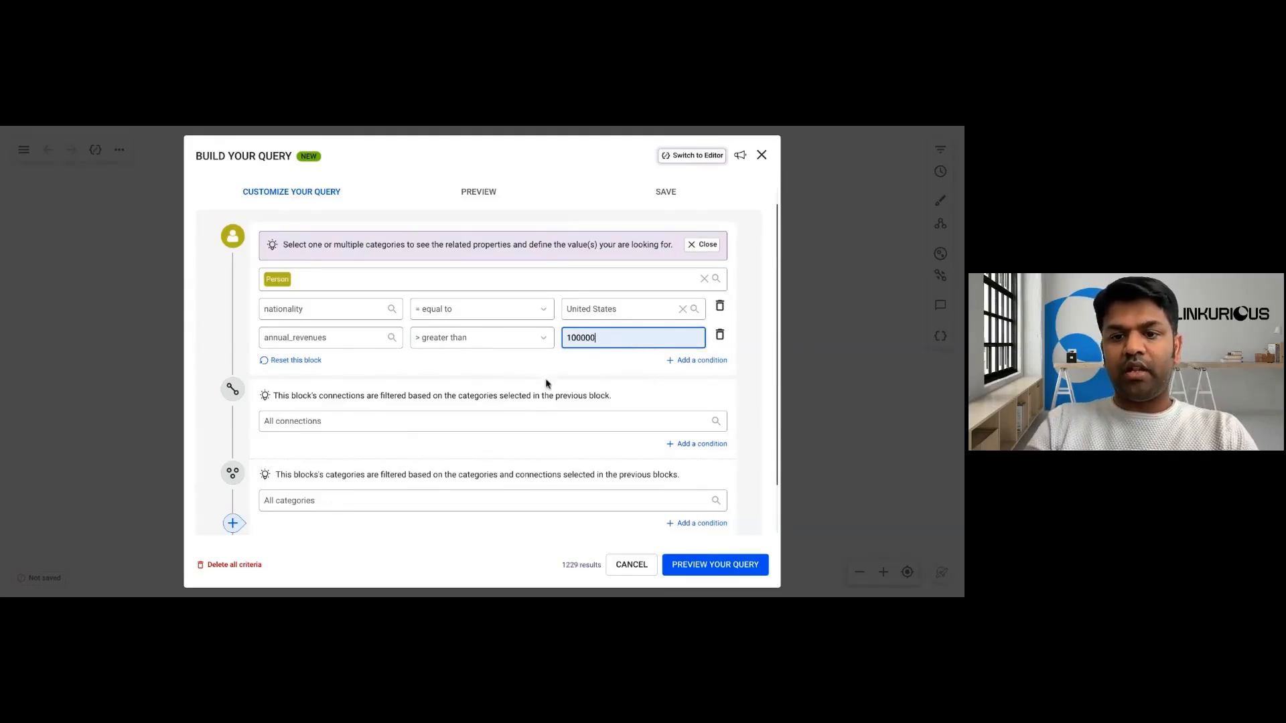
pyautogui.click(478, 544)
# - Generate the query from the defined criteria and preview its results as a graph
pyautogui.scroll(-2, 528, 424)
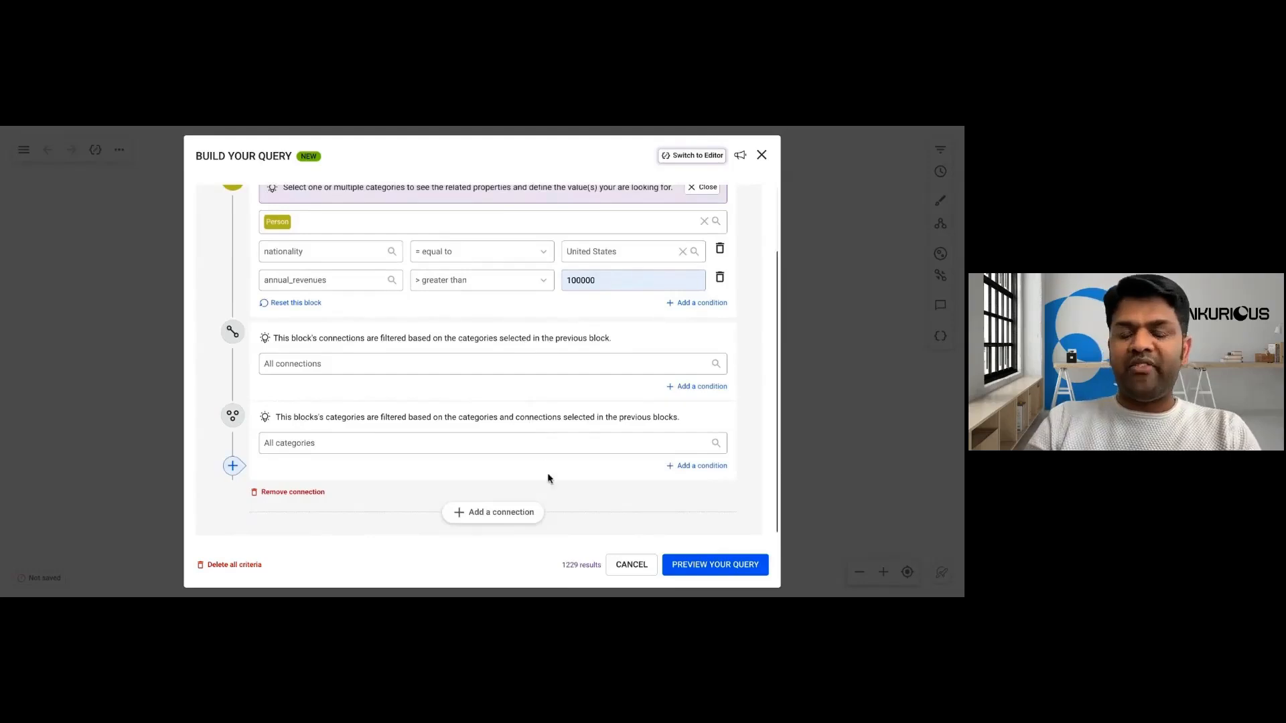
pyautogui.scroll(1, 652, 481)
pyautogui.scroll(-1, 652, 479)
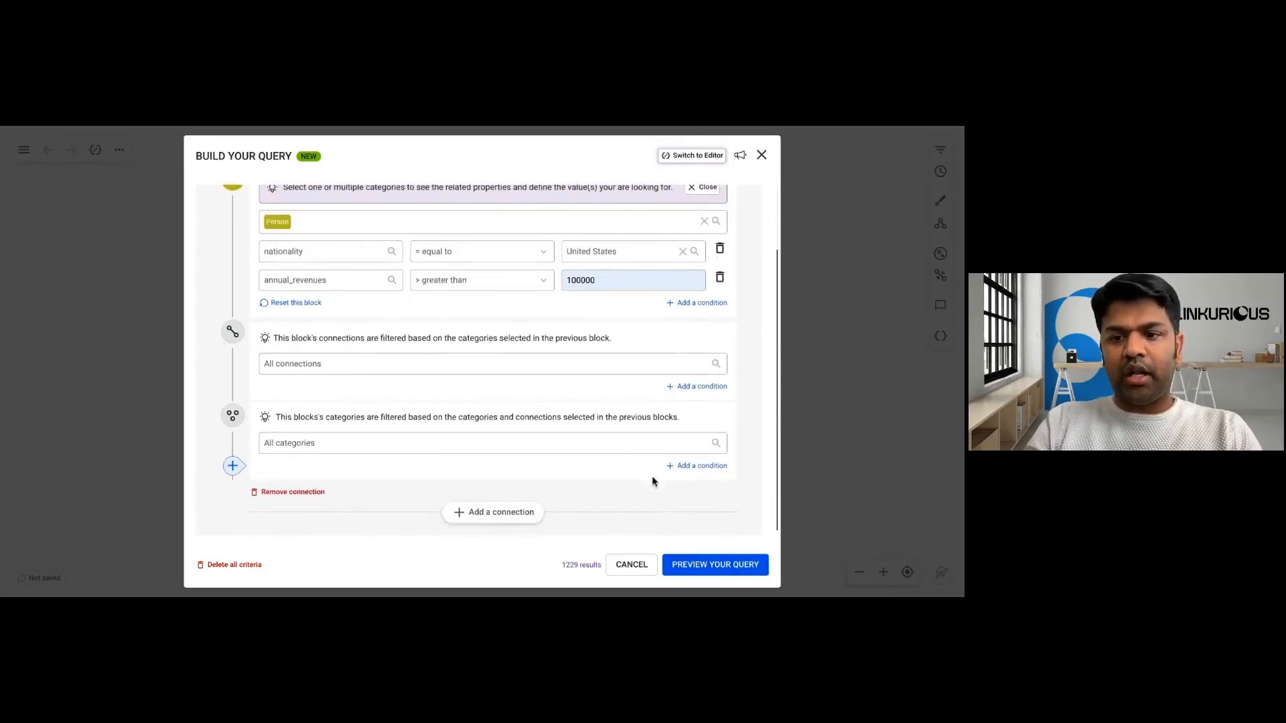
pyautogui.click(712, 566)
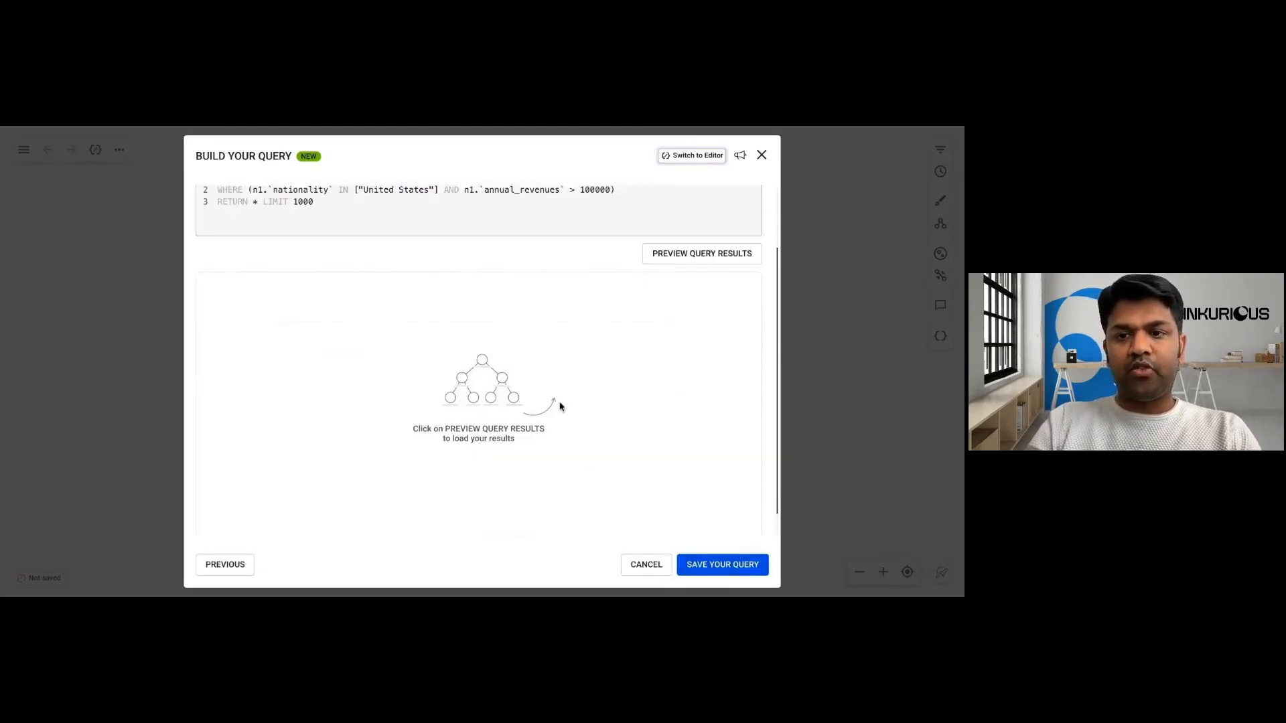
pyautogui.scroll(2, 524, 252)
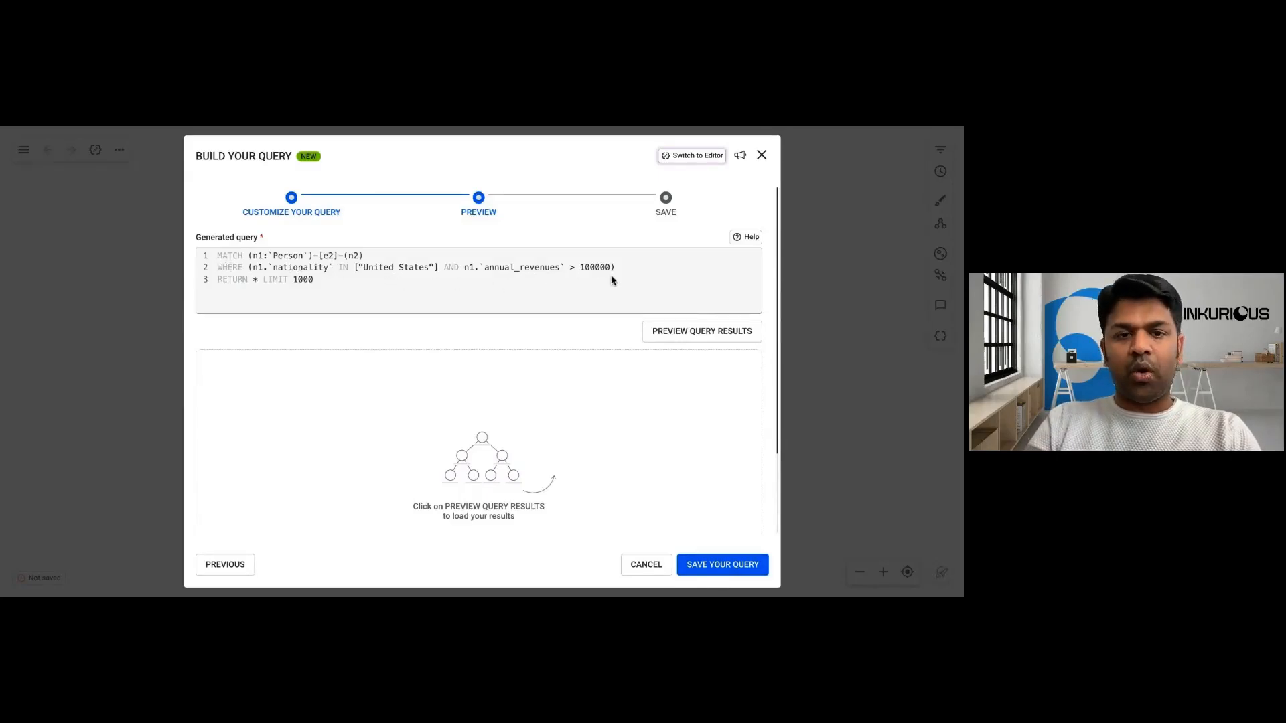
pyautogui.click(705, 343)
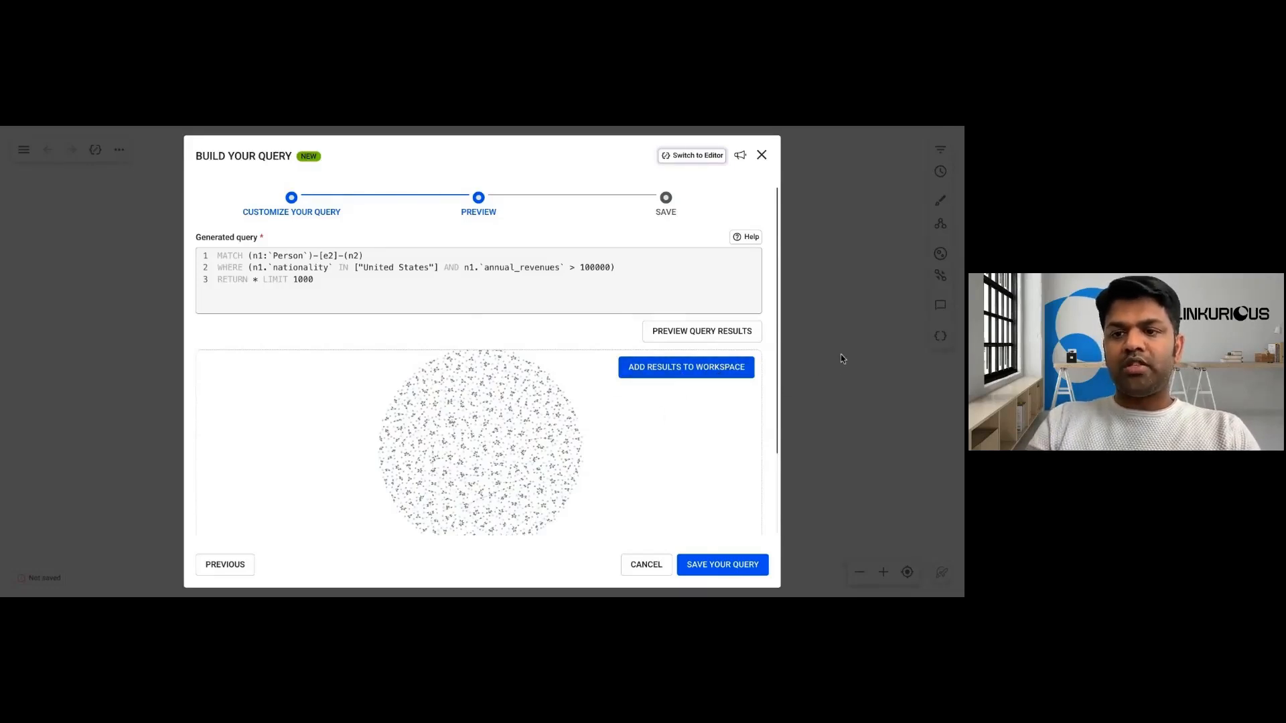
# - Proceed to saving the previewed query and title it "Demo Query 1"
pyautogui.click(732, 566)
pyautogui.click(319, 346)
pyautogui.write('Query')
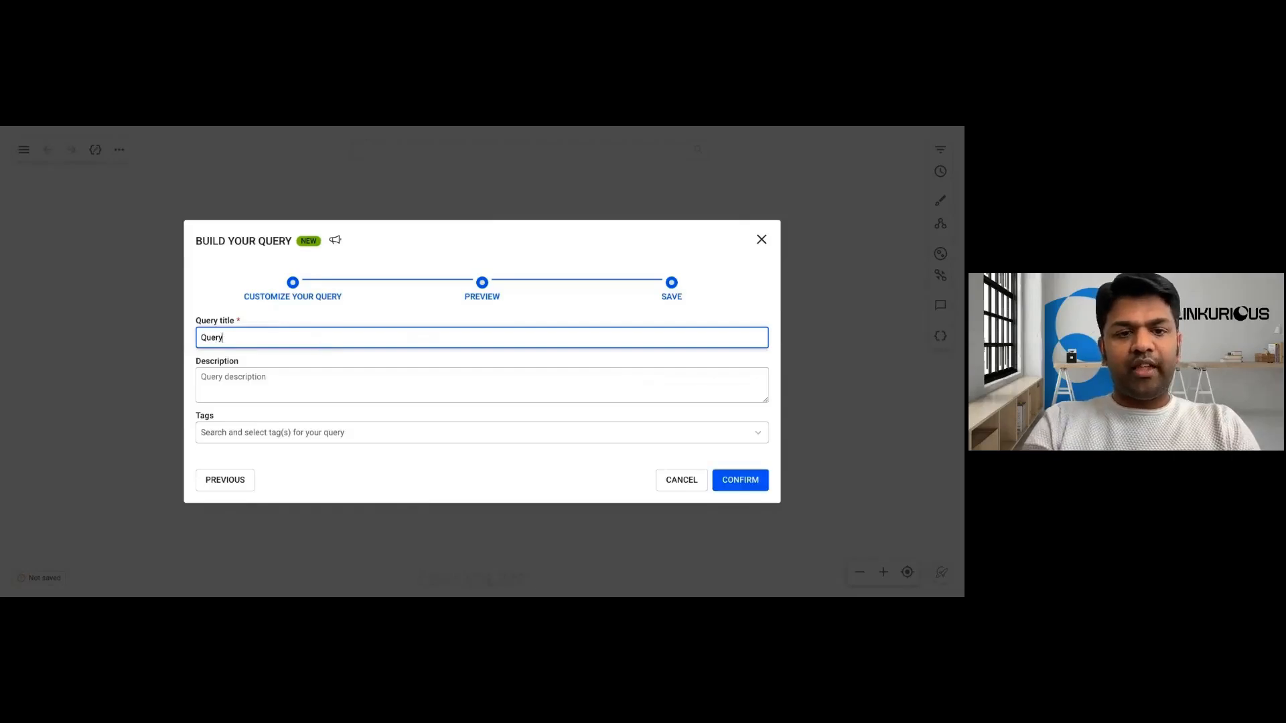
pyautogui.click(200, 337)
pyautogui.write('Demo')
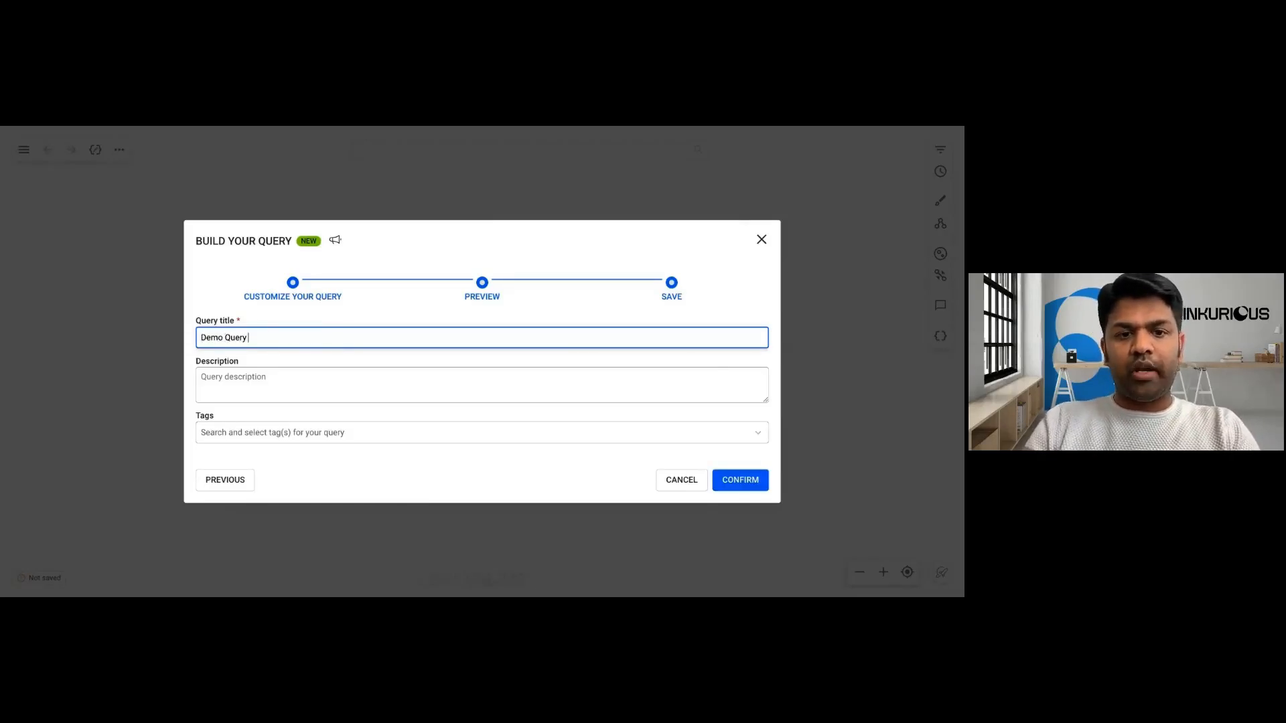
# - Enter "American People with more than 100K Income" as the query description
pyautogui.click(240, 379)
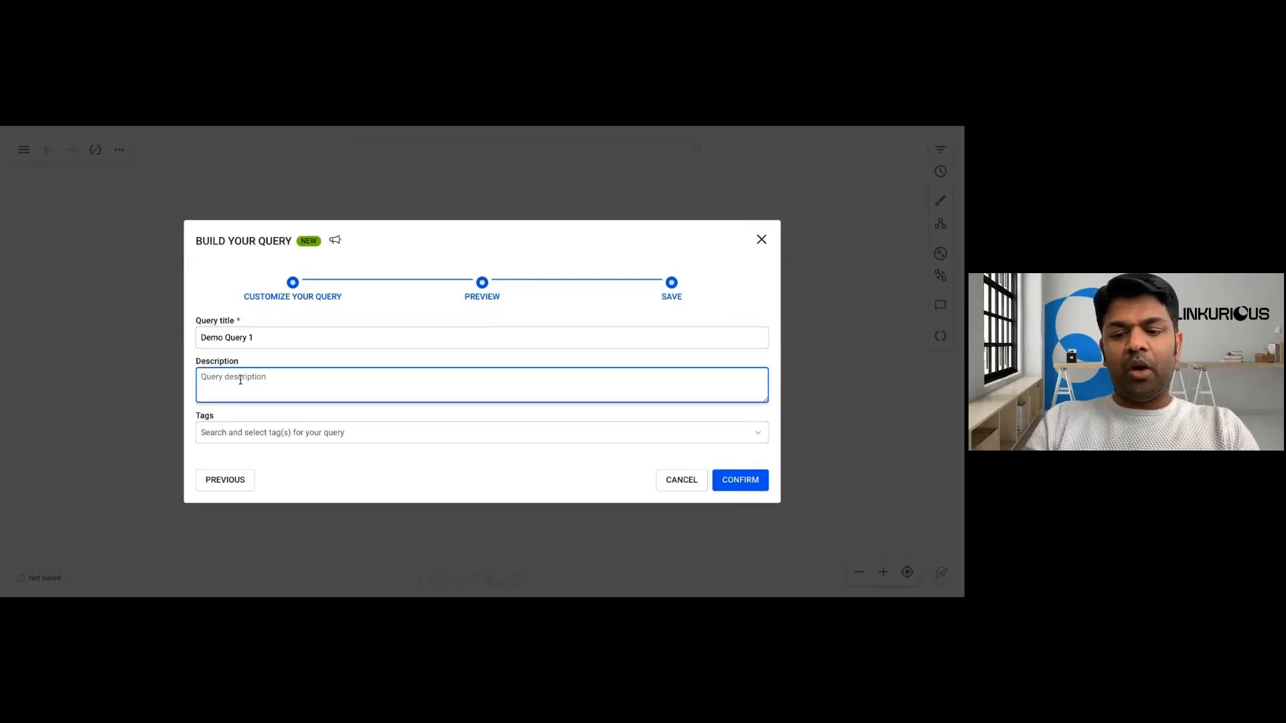
pyautogui.write('People with 100K')
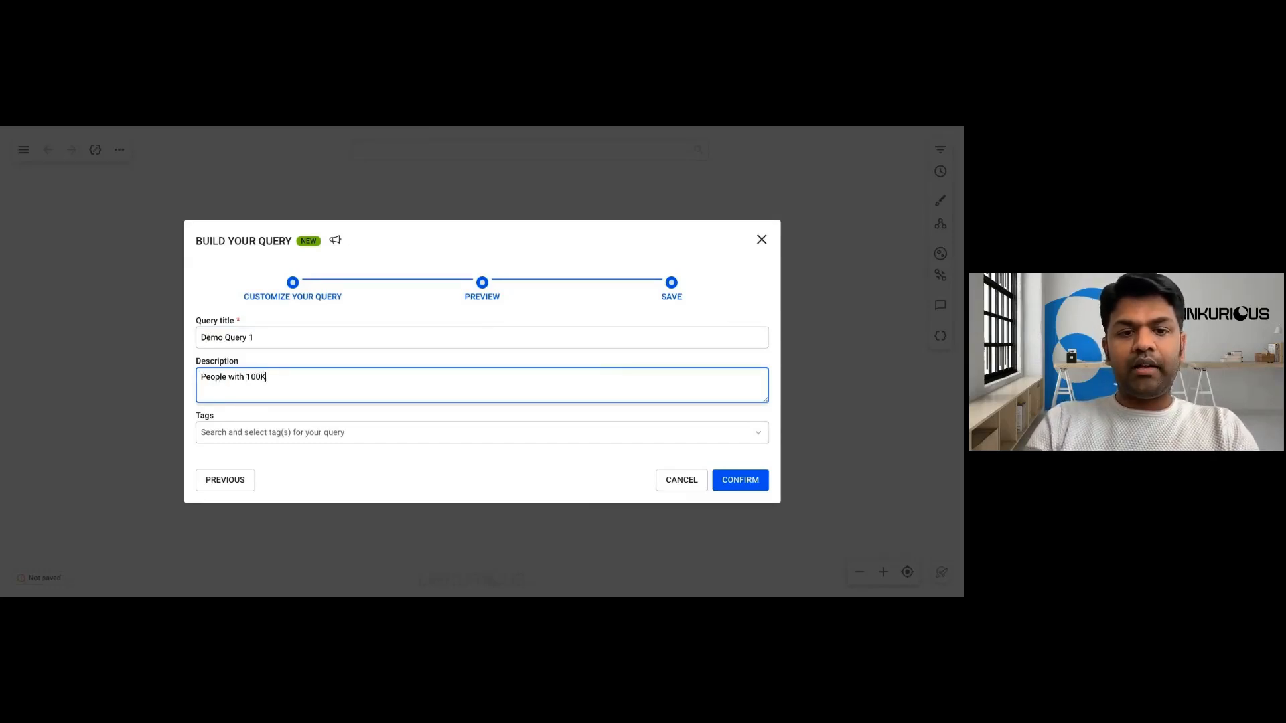
pyautogui.write(' Income')
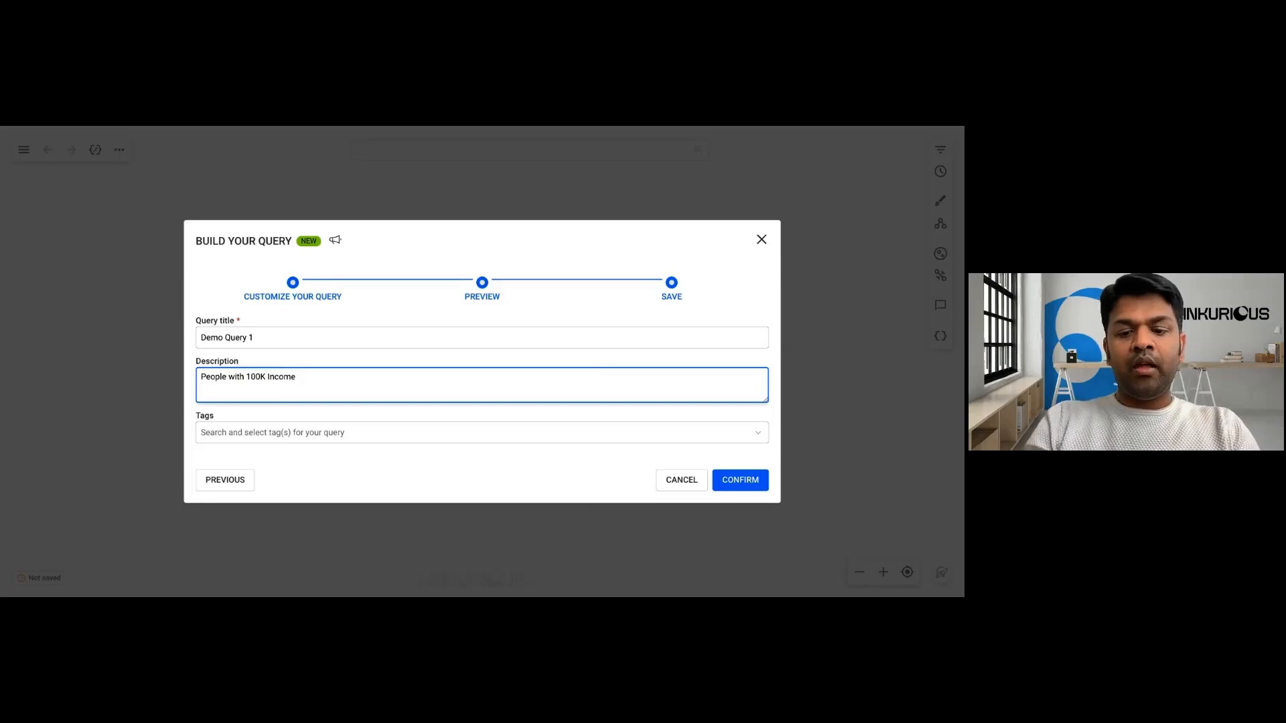
pyautogui.write('American ')
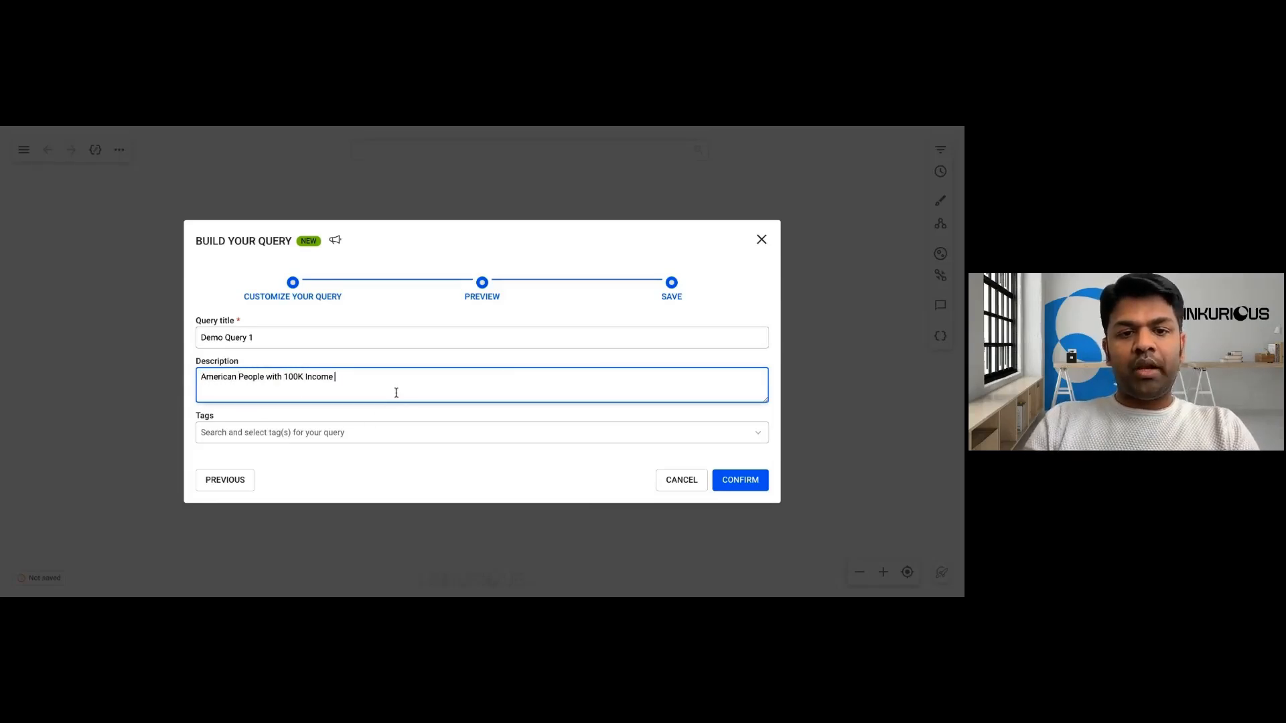
pyautogui.write('more than')
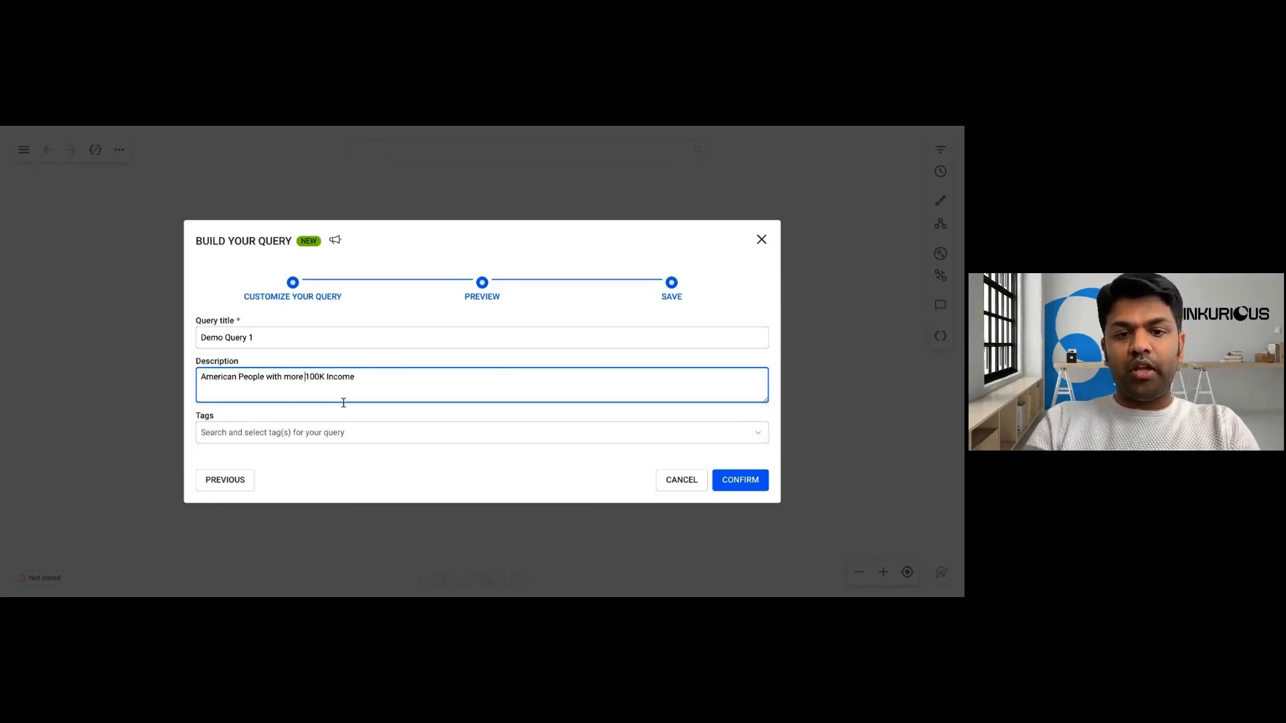
# - Assign the existing NCQB tag to the query and confirm saving it
pyautogui.click(303, 435)
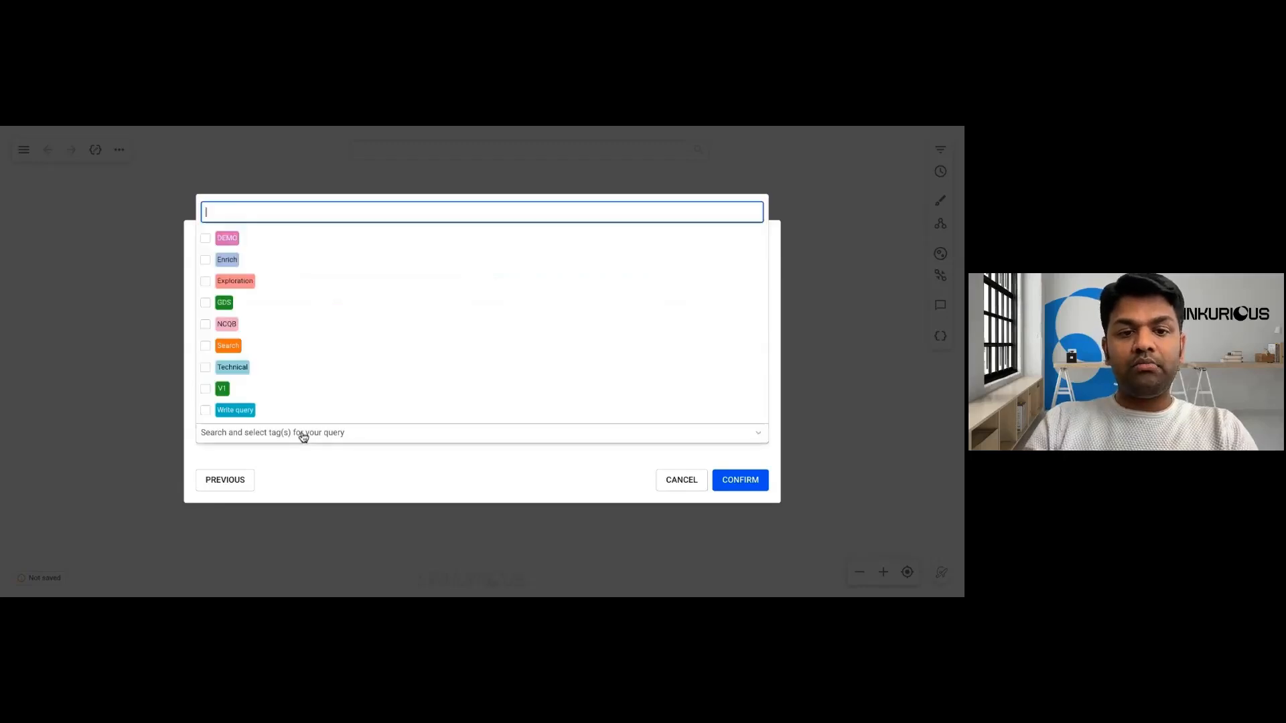
pyautogui.write('nc')
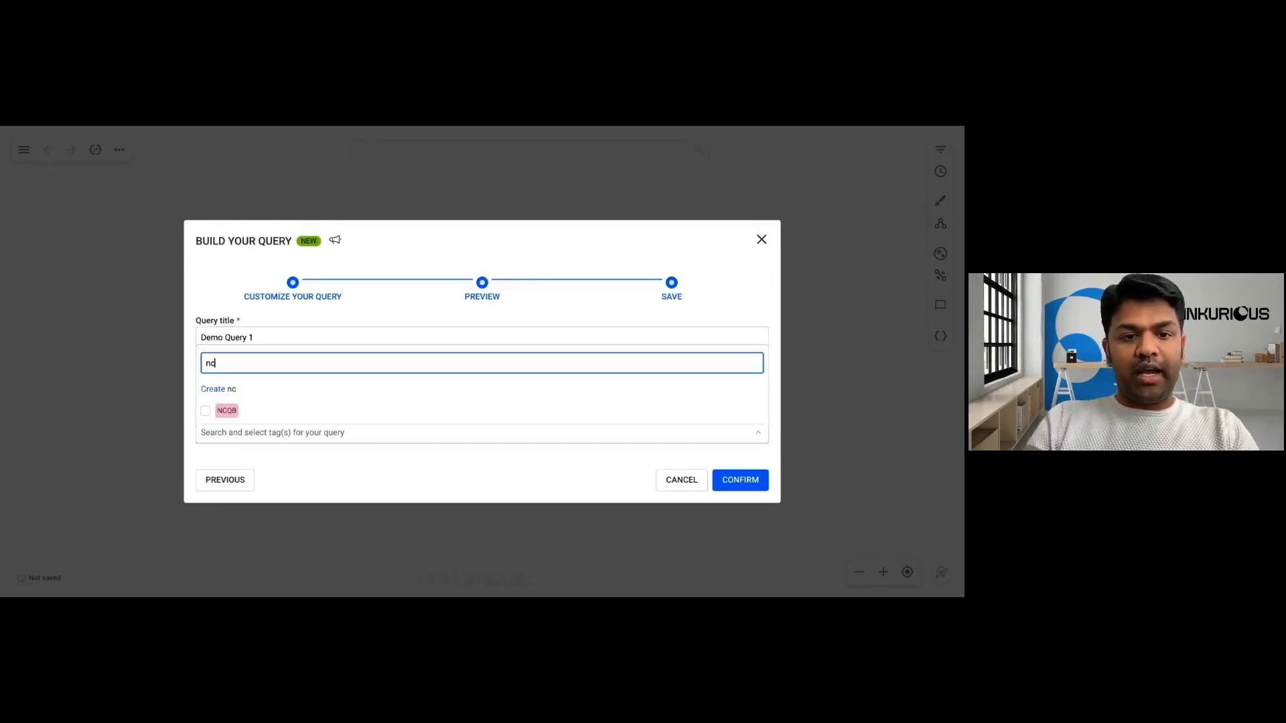
pyautogui.click(261, 411)
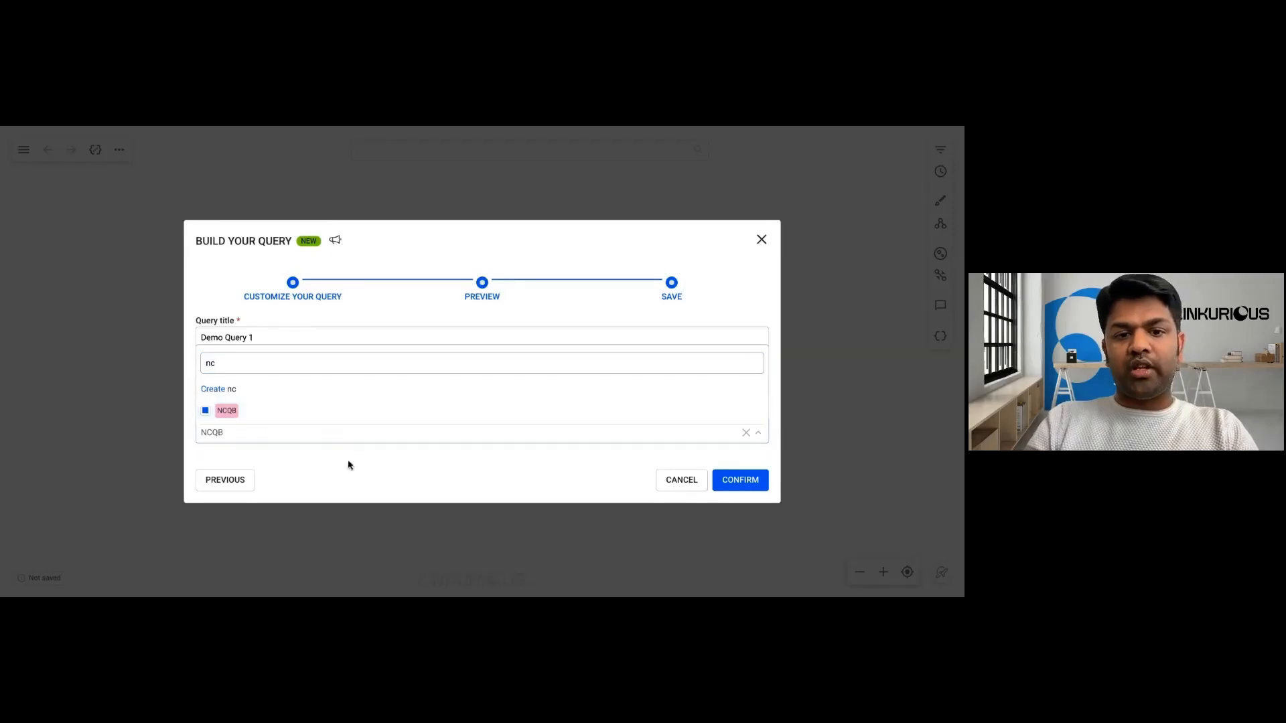
pyautogui.click(355, 476)
pyautogui.click(753, 487)
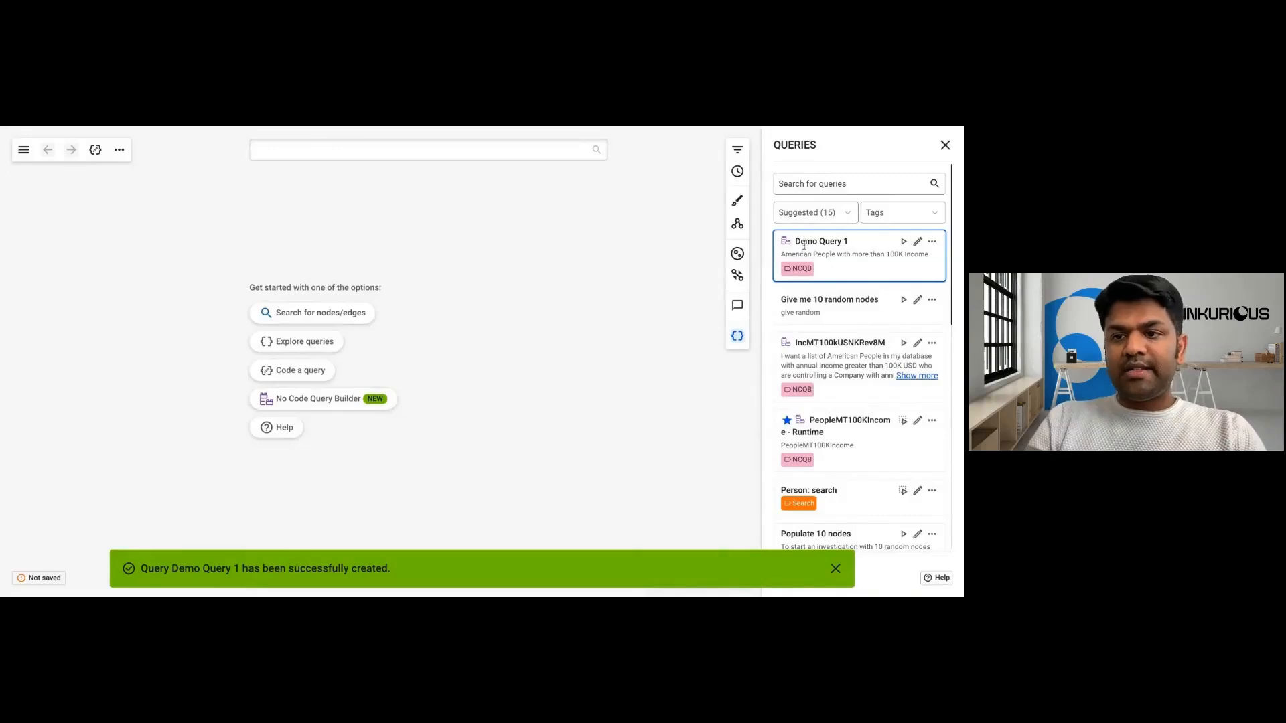
# - View all saved queries in the query list and return to showing only the suggested ones
pyautogui.click(840, 216)
pyautogui.click(817, 242)
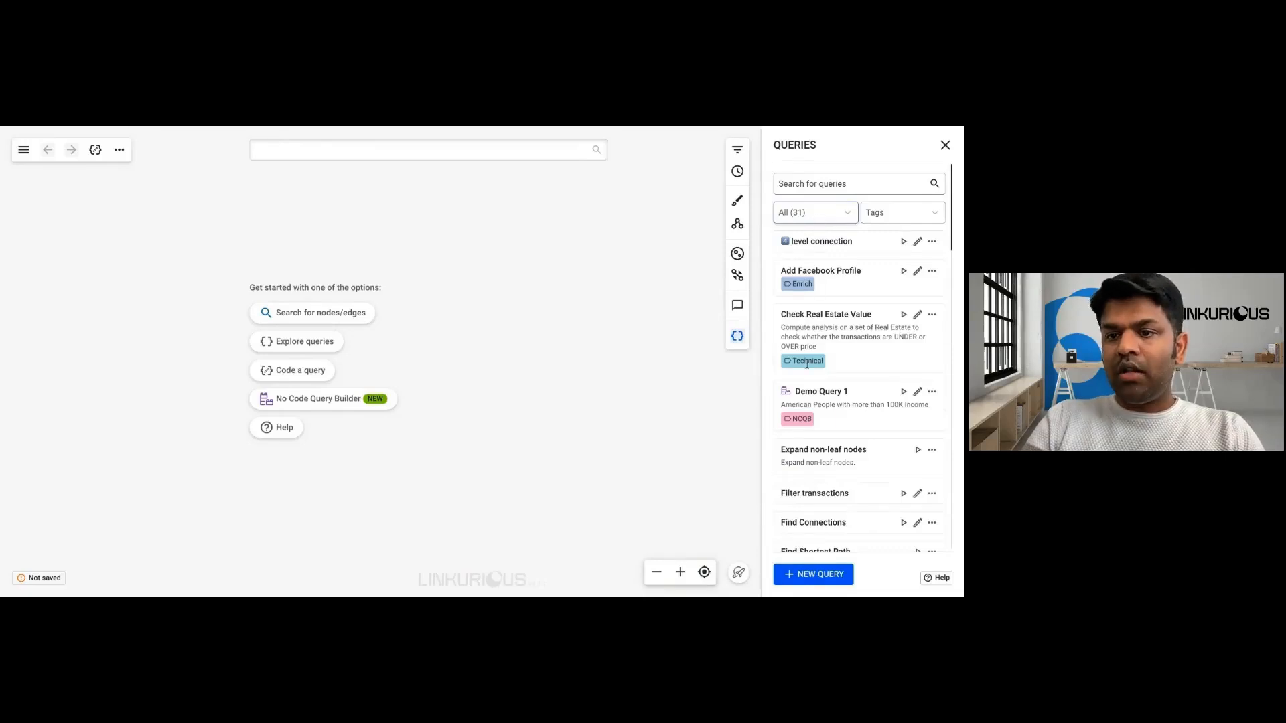
pyautogui.click(827, 215)
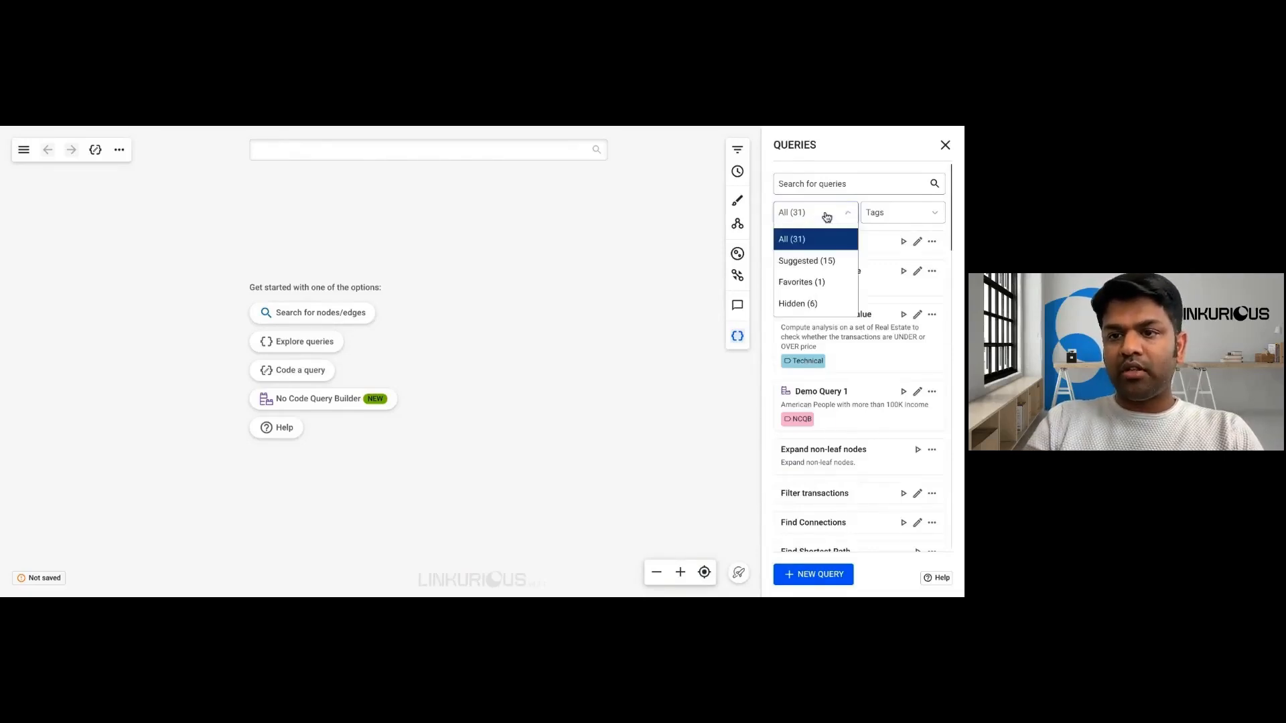
pyautogui.click(818, 264)
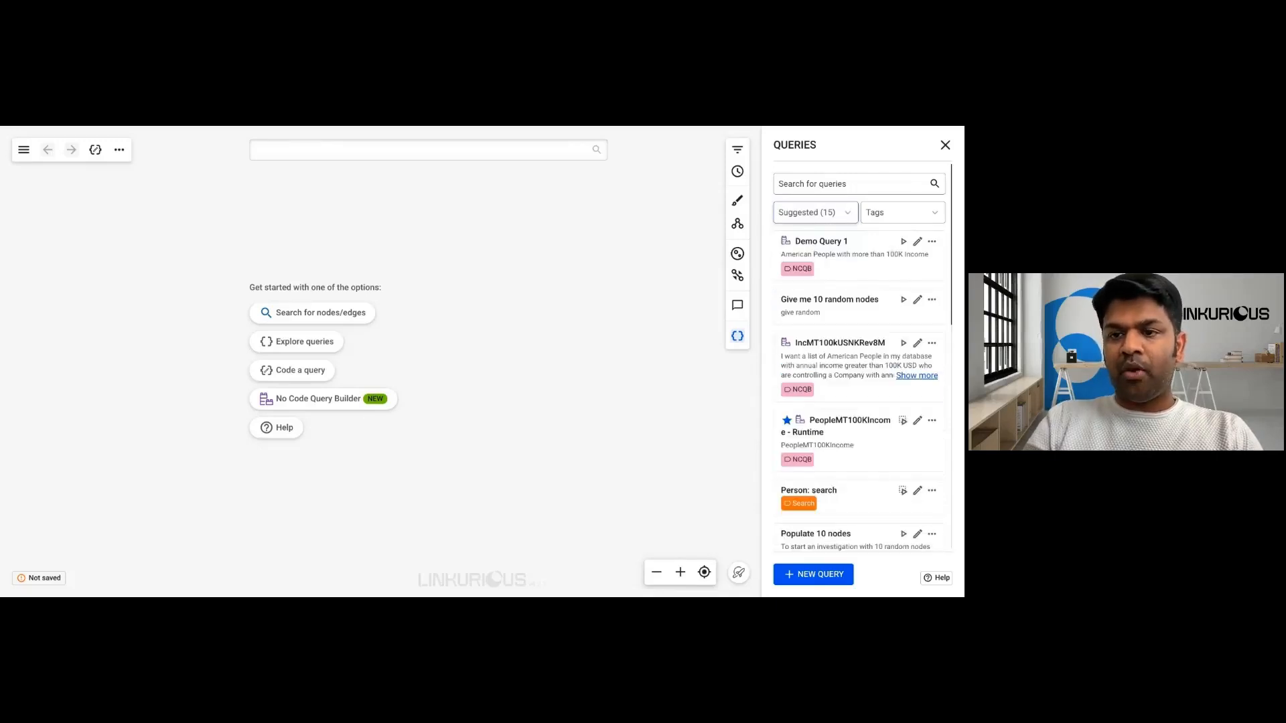
# - Filter the suggested queries by the NCQB tag
pyautogui.click(904, 213)
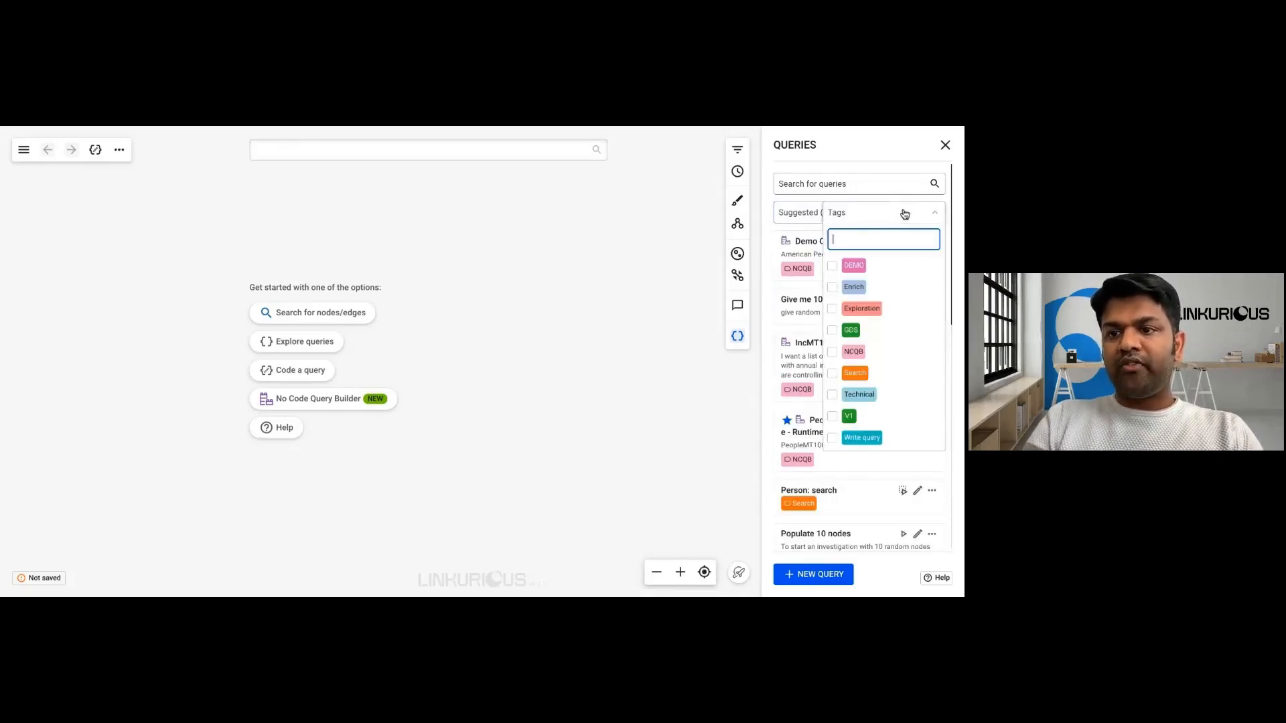
pyautogui.write('ncq')
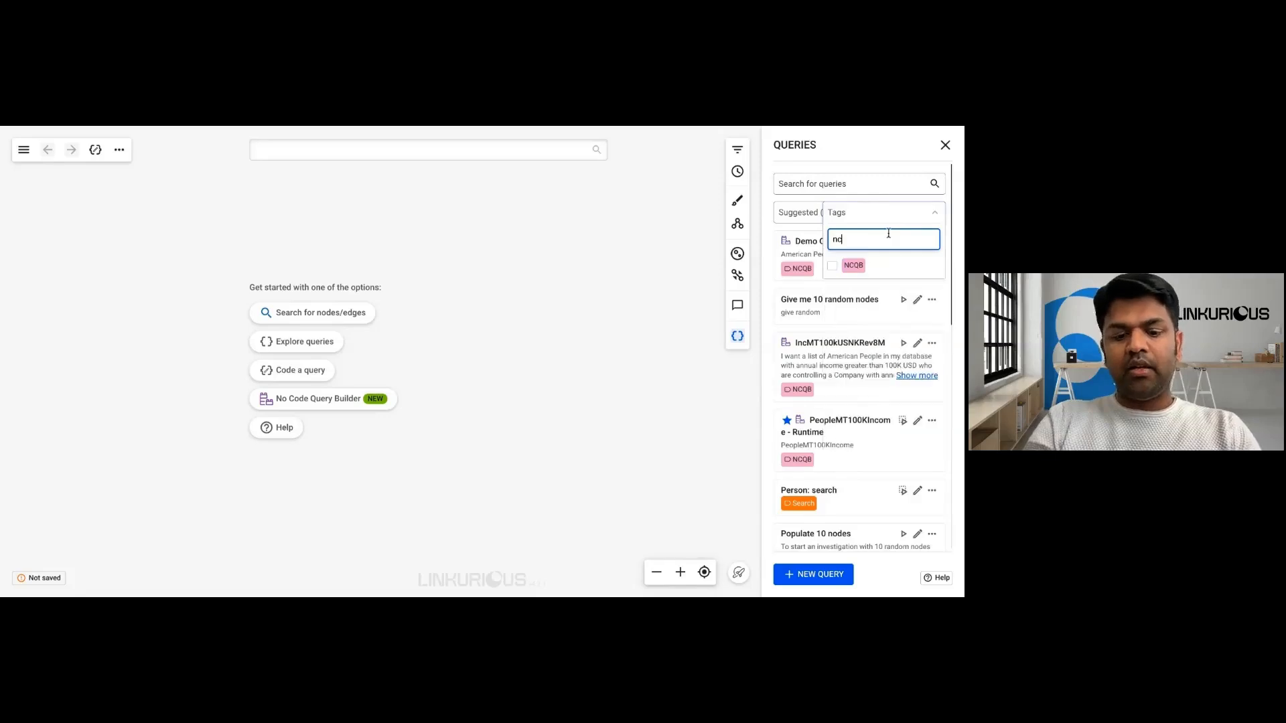
pyautogui.click(887, 264)
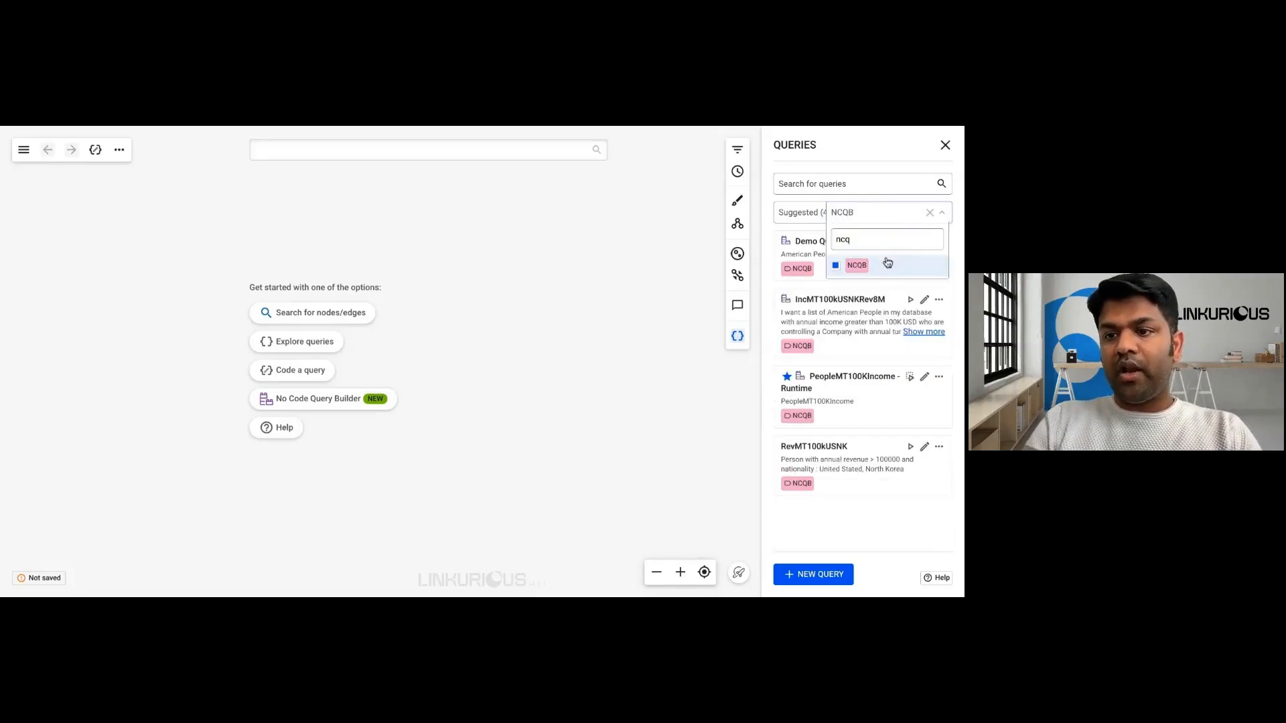
pyautogui.click(770, 347)
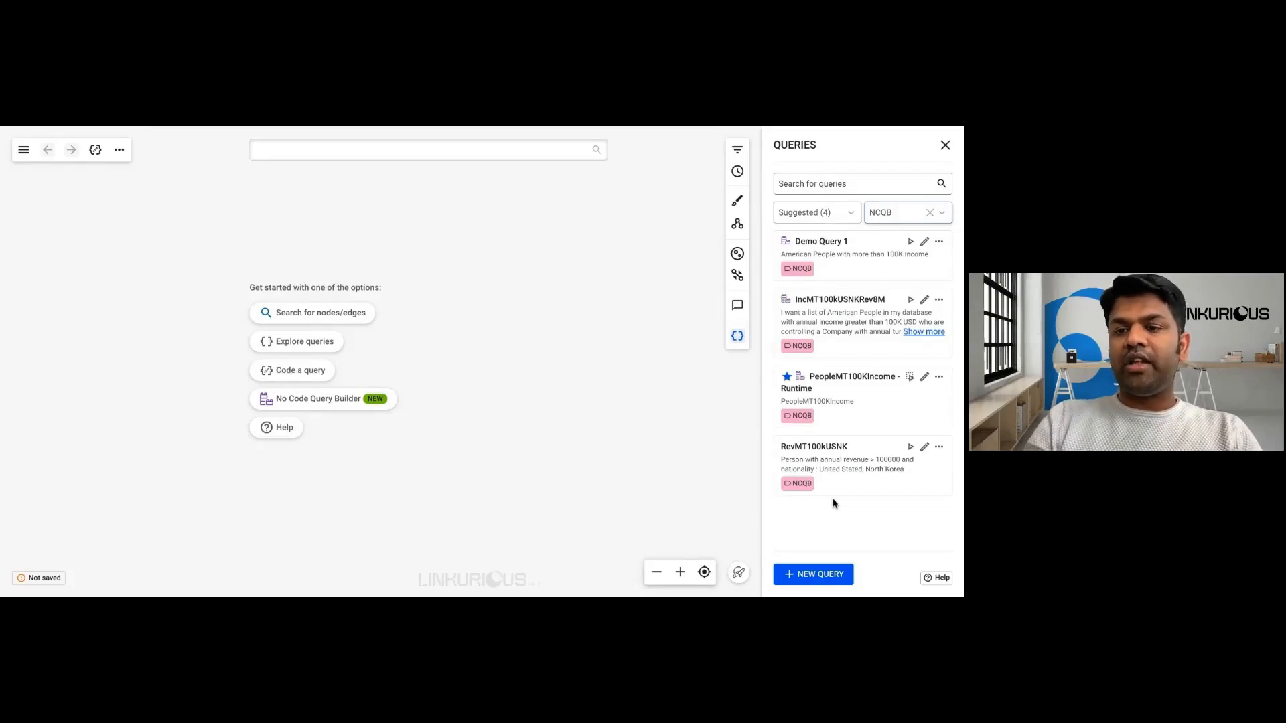
# - Run Demo Query 1 in the workspace and save the resulting visualization as "Demo Query 1"
pyautogui.click(909, 241)
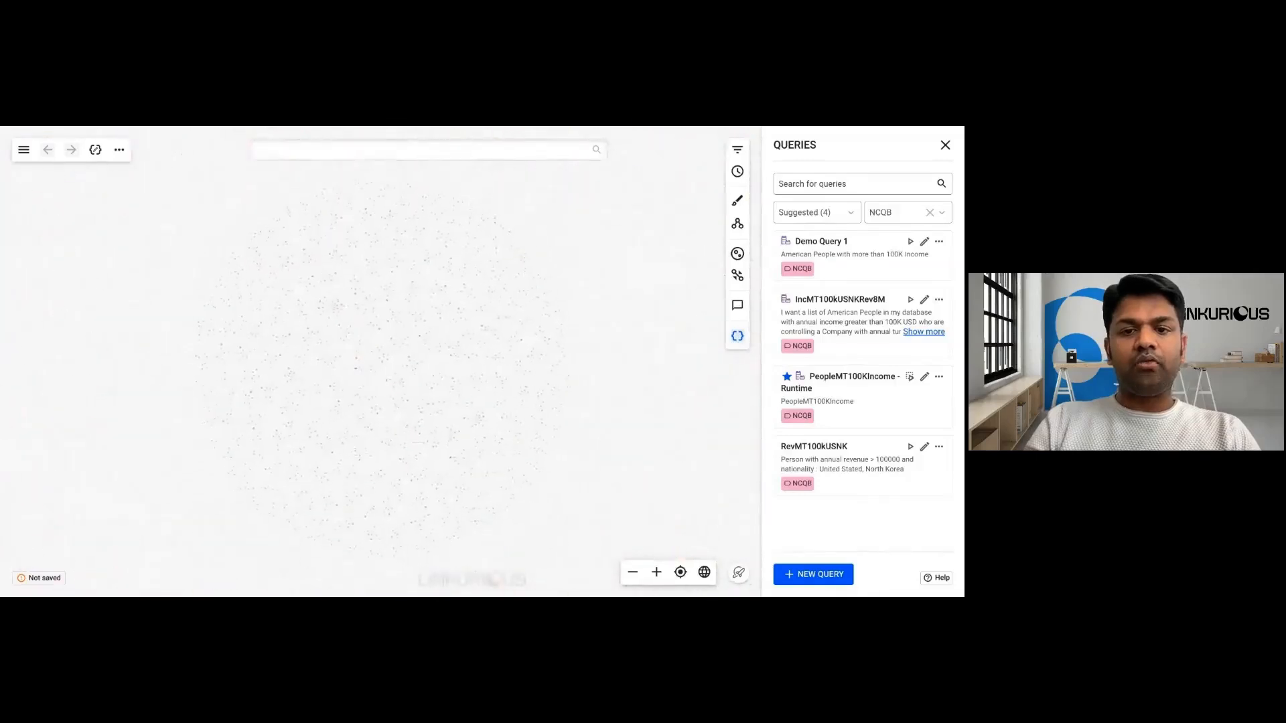
pyautogui.click(608, 343)
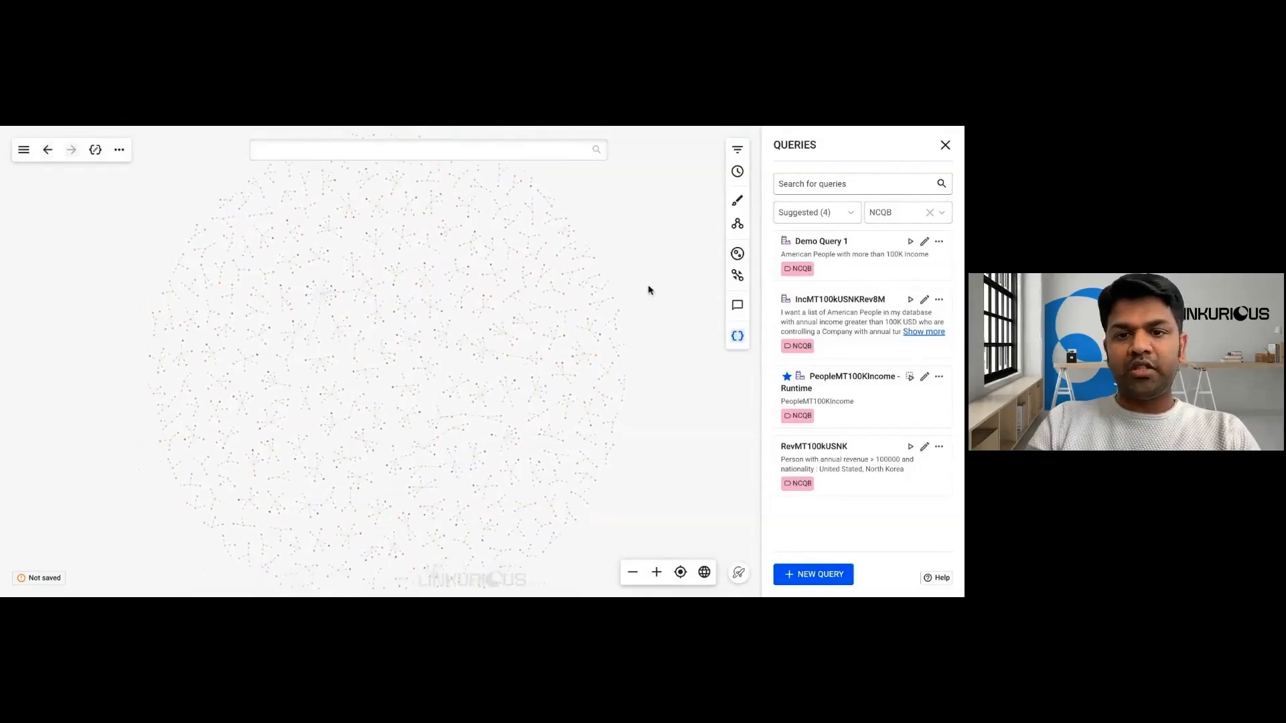
pyautogui.click(42, 580)
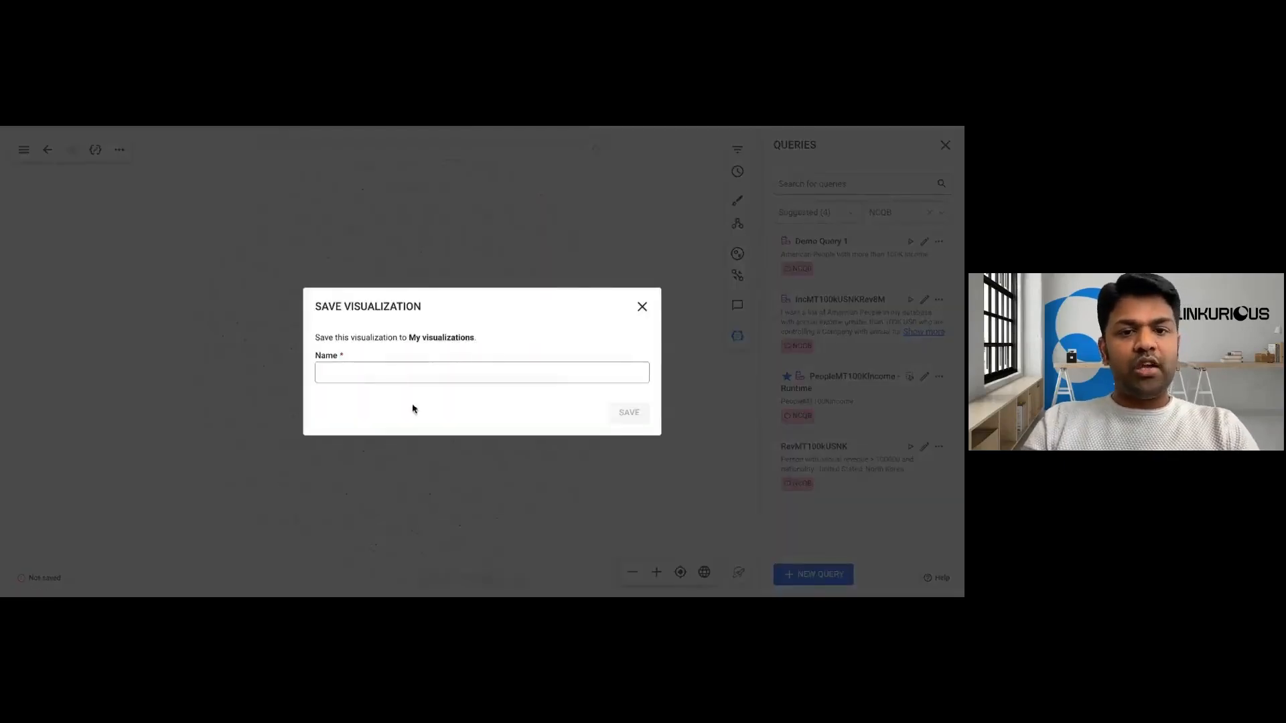
pyautogui.write('Demo')
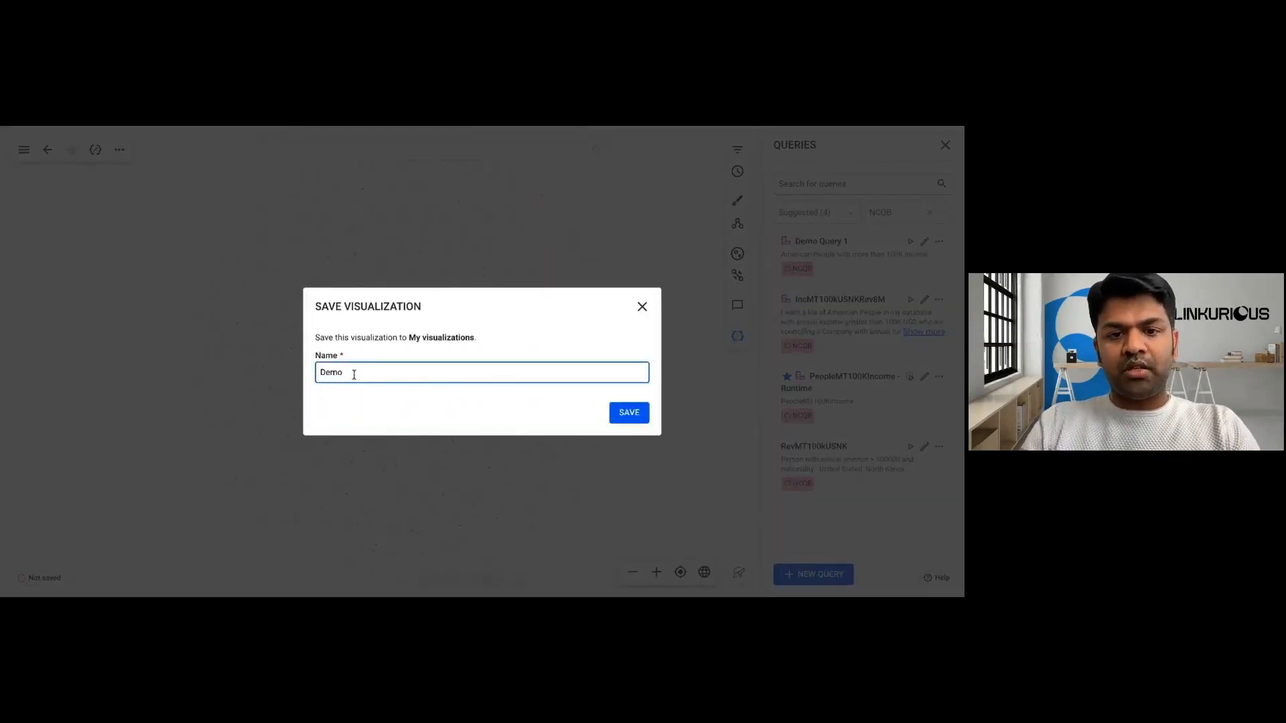
pyautogui.click(377, 410)
pyautogui.click(616, 416)
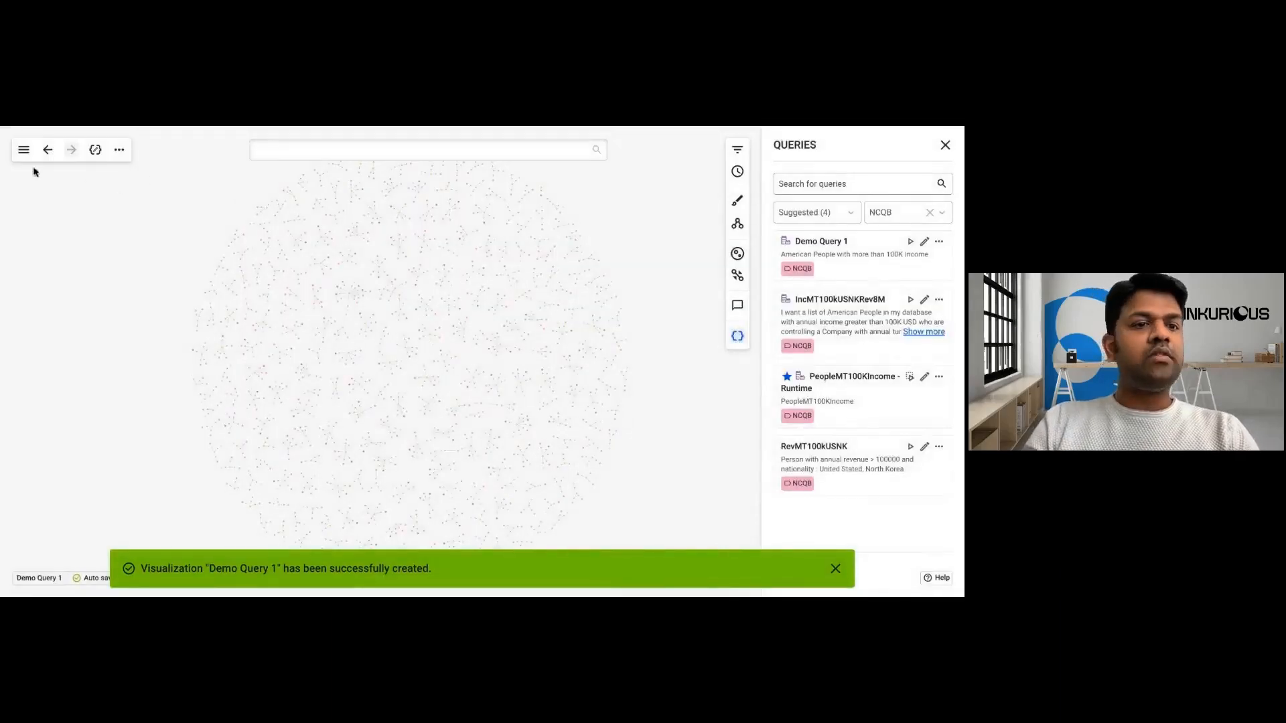
# - Return to the dashboard, look over the available data sources, and create a new visualization
pyautogui.click(24, 150)
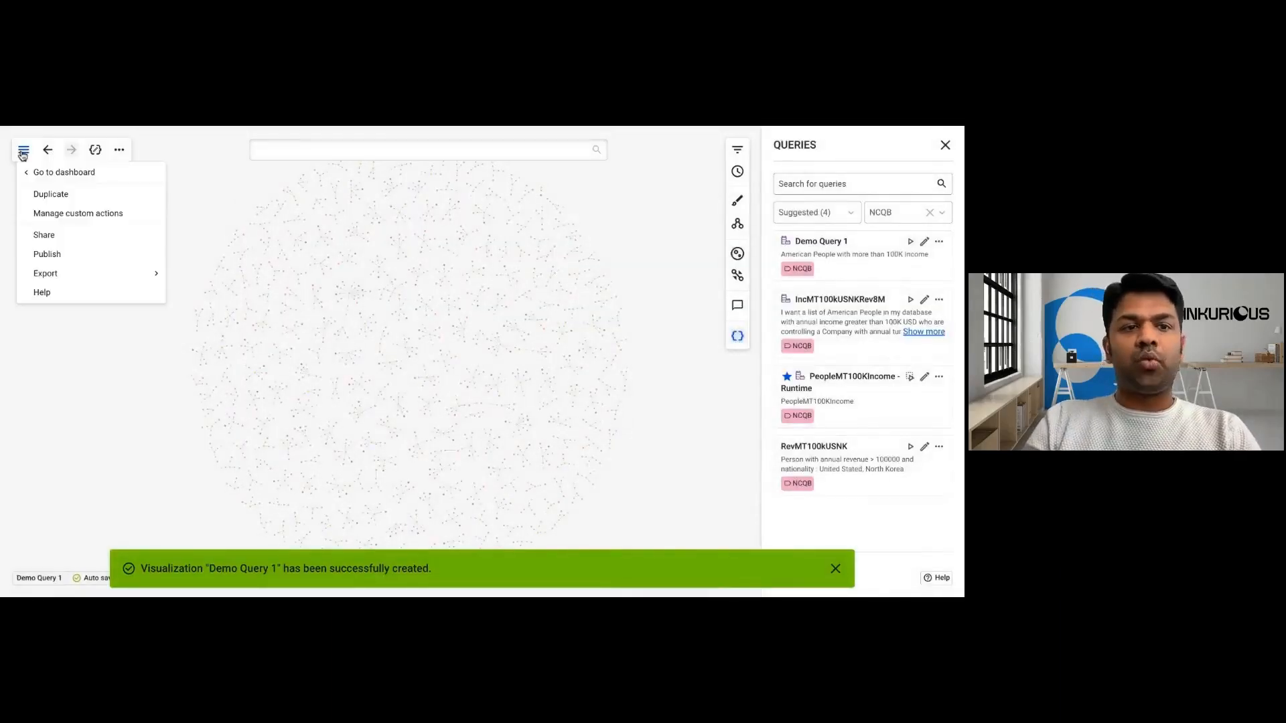
pyautogui.click(55, 174)
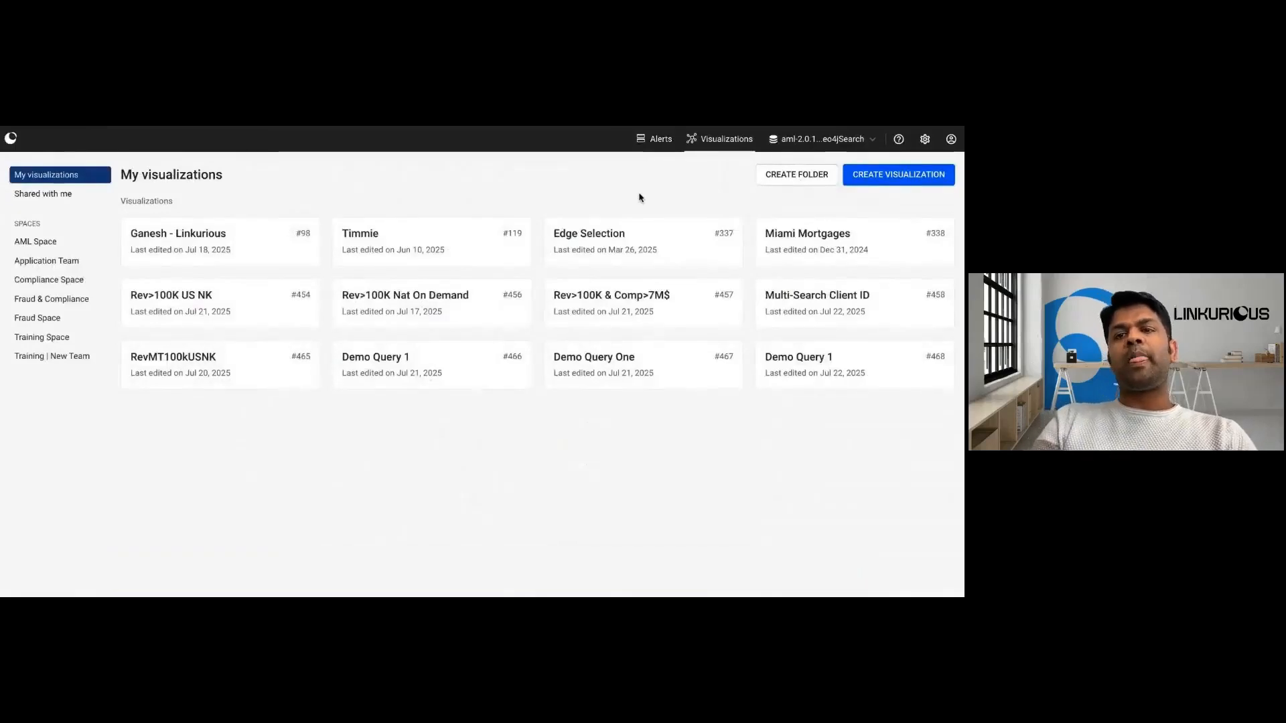
pyautogui.click(831, 145)
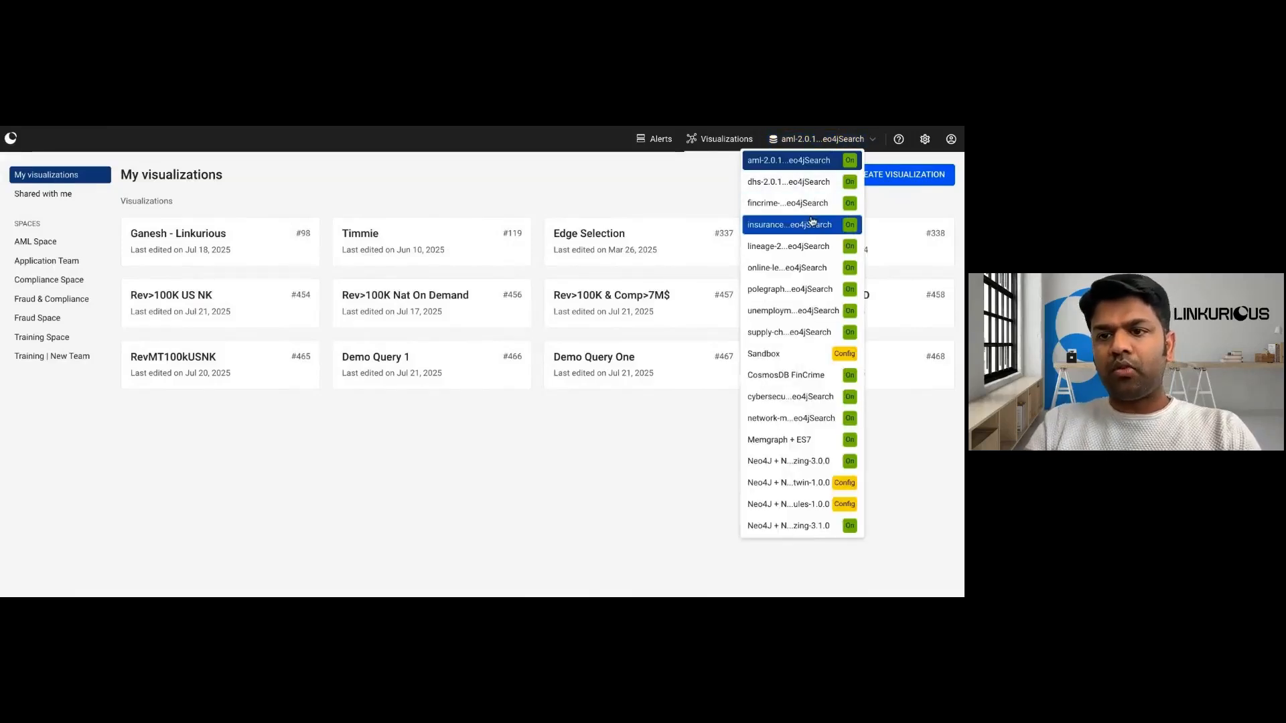
pyautogui.click(703, 167)
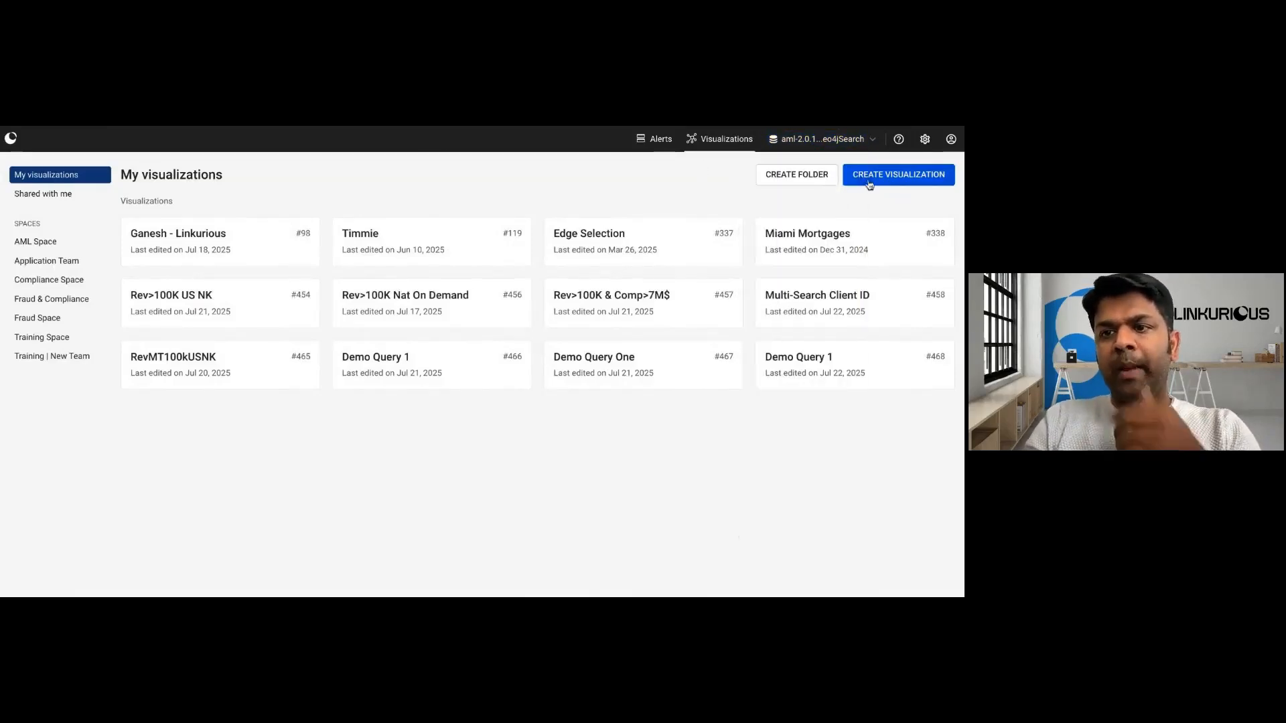
pyautogui.click(886, 176)
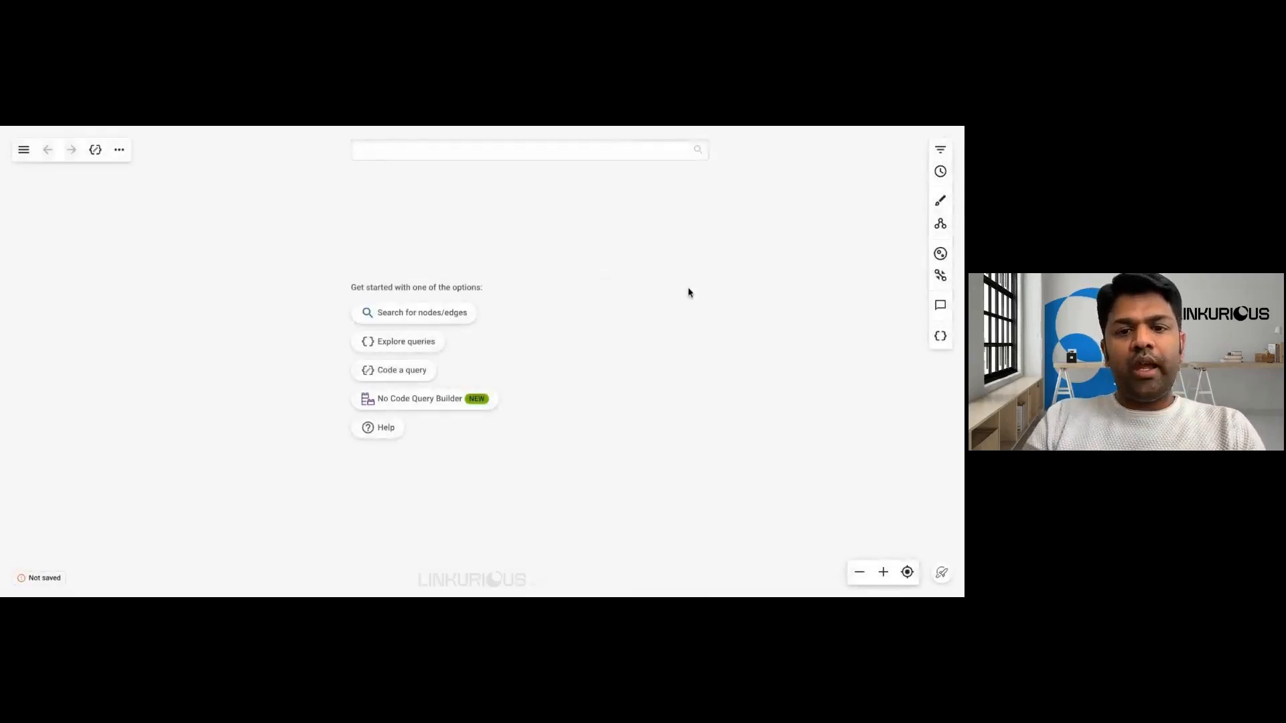
# - Start a new query in the No Code Query Builder with Person as the node category
pyautogui.click(415, 401)
pyautogui.click(381, 376)
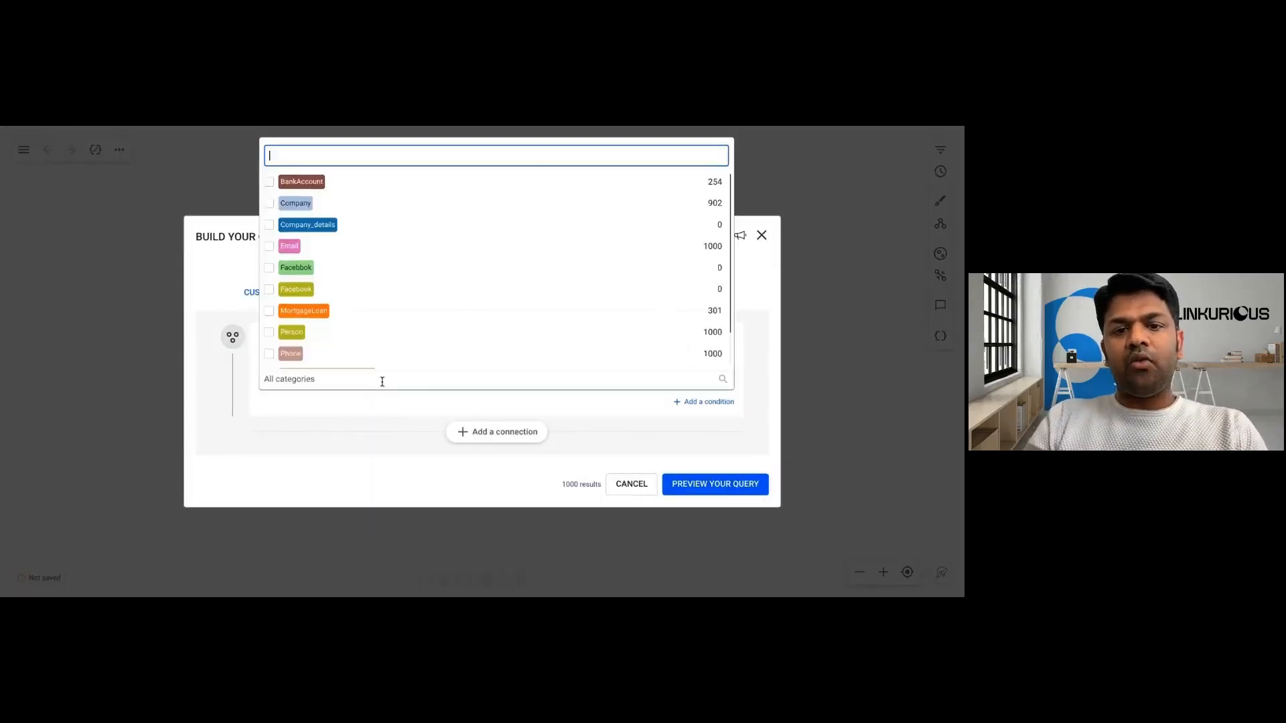
pyautogui.click(368, 332)
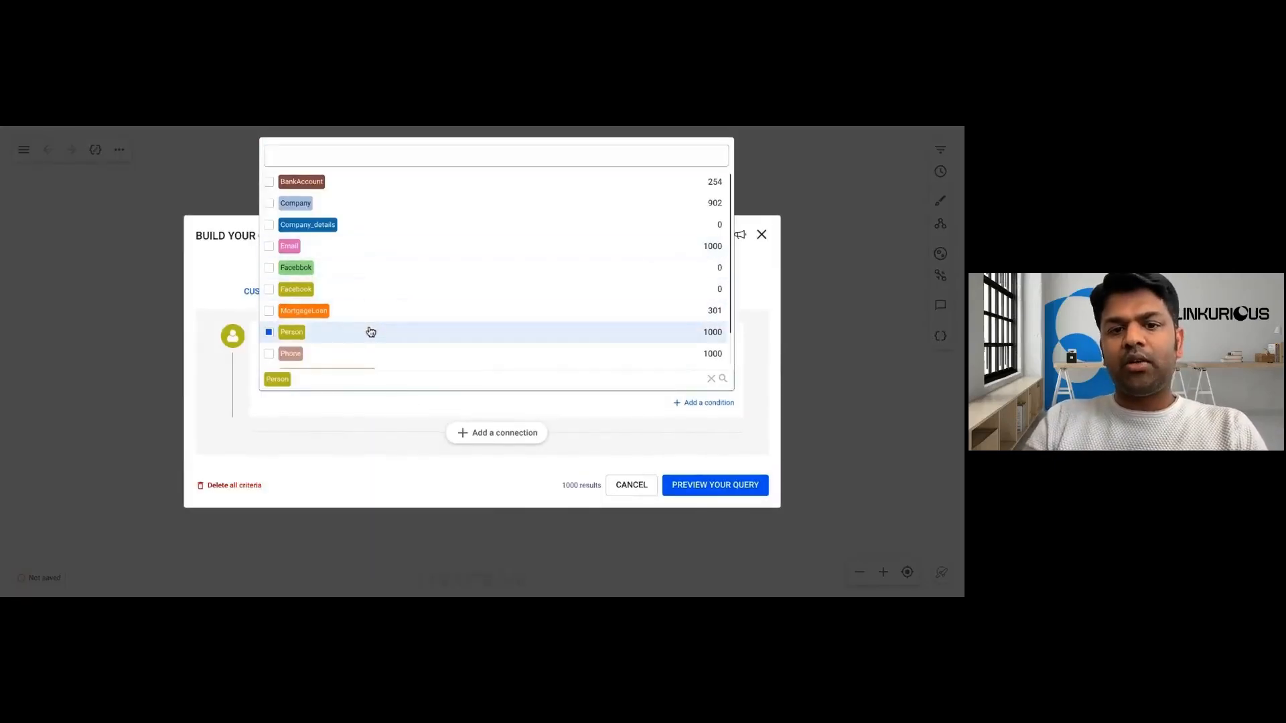
pyautogui.click(220, 381)
# - Add a condition on the Person block that uses the client_id property
pyautogui.click(697, 410)
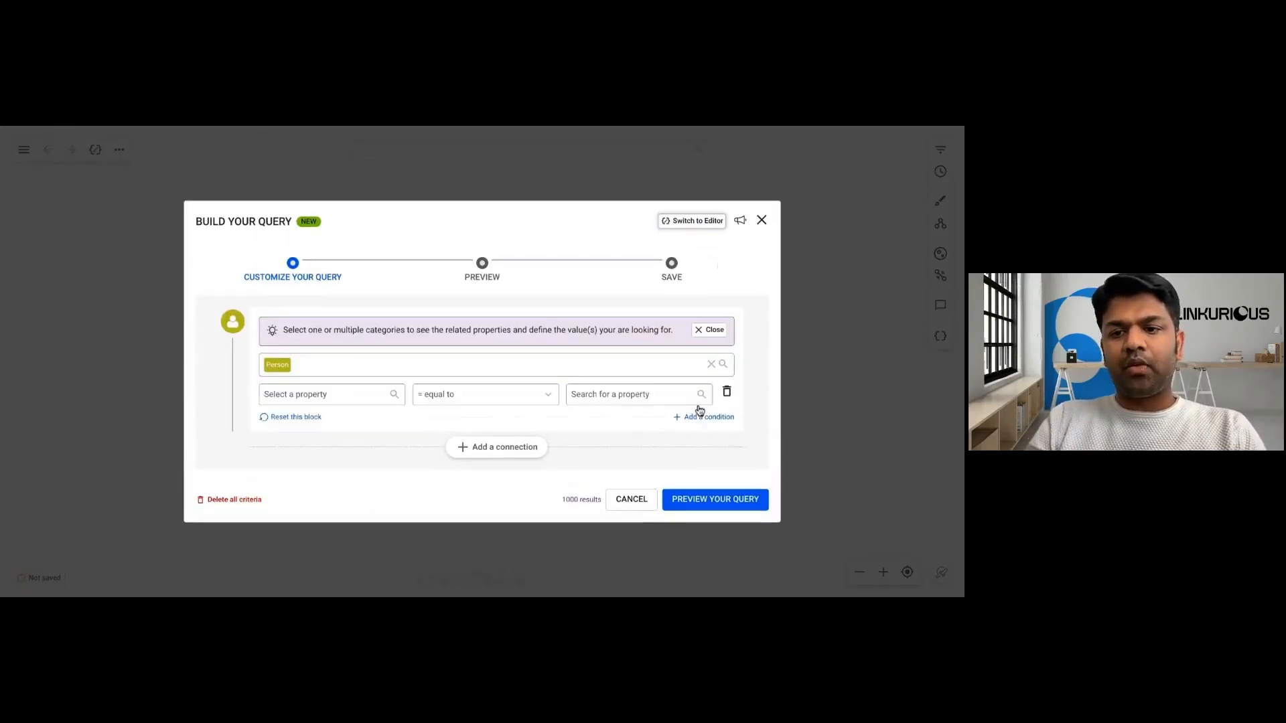
pyautogui.click(333, 392)
pyautogui.write('cli')
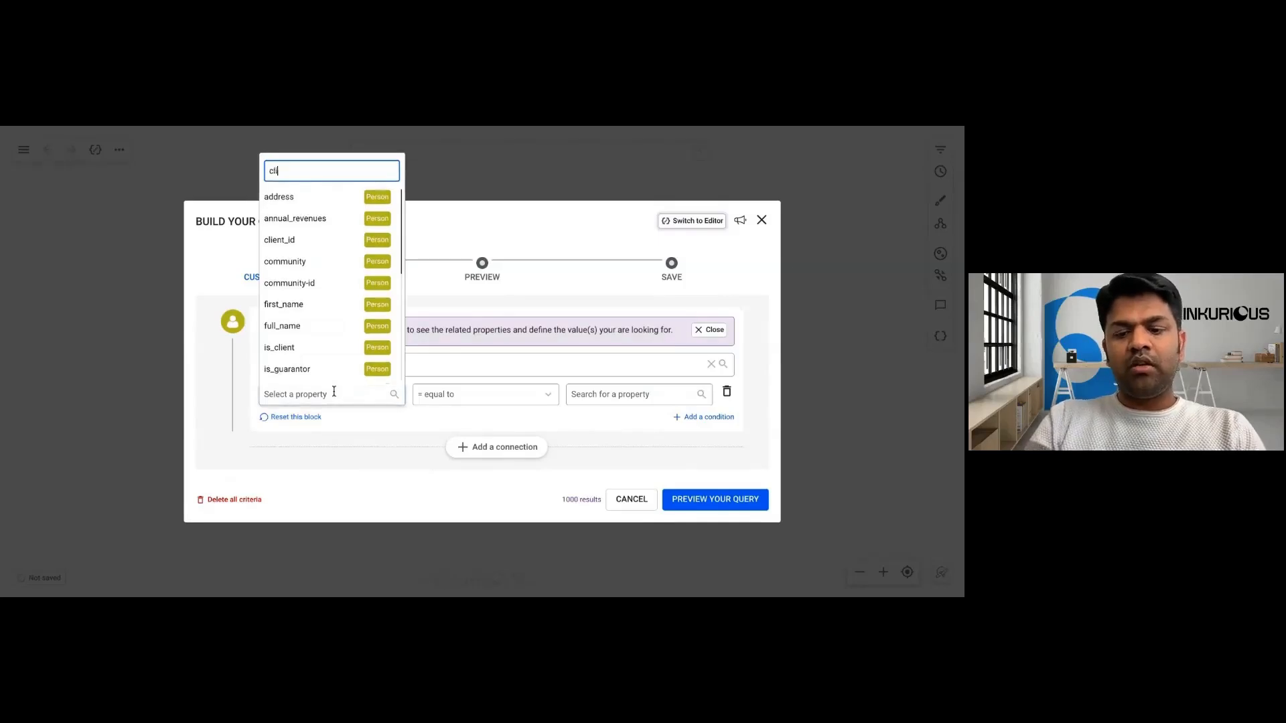
pyautogui.write('en')
pyautogui.click(324, 348)
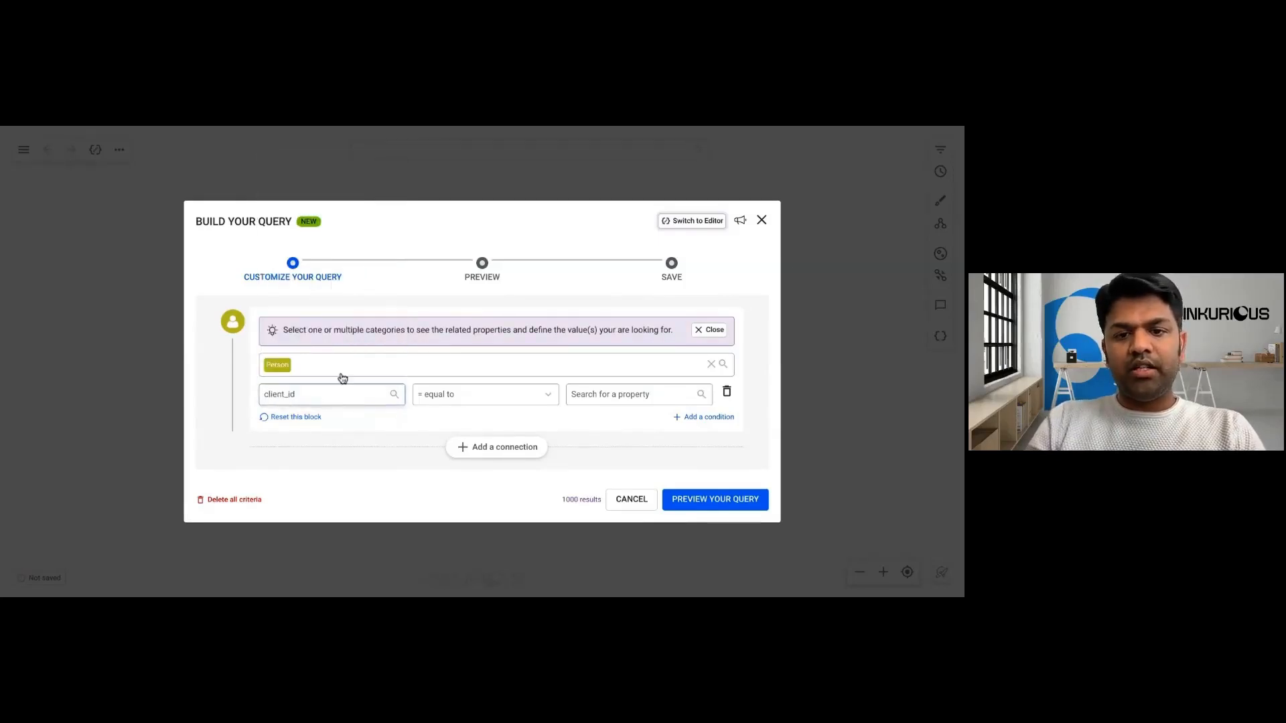
pyautogui.click(628, 394)
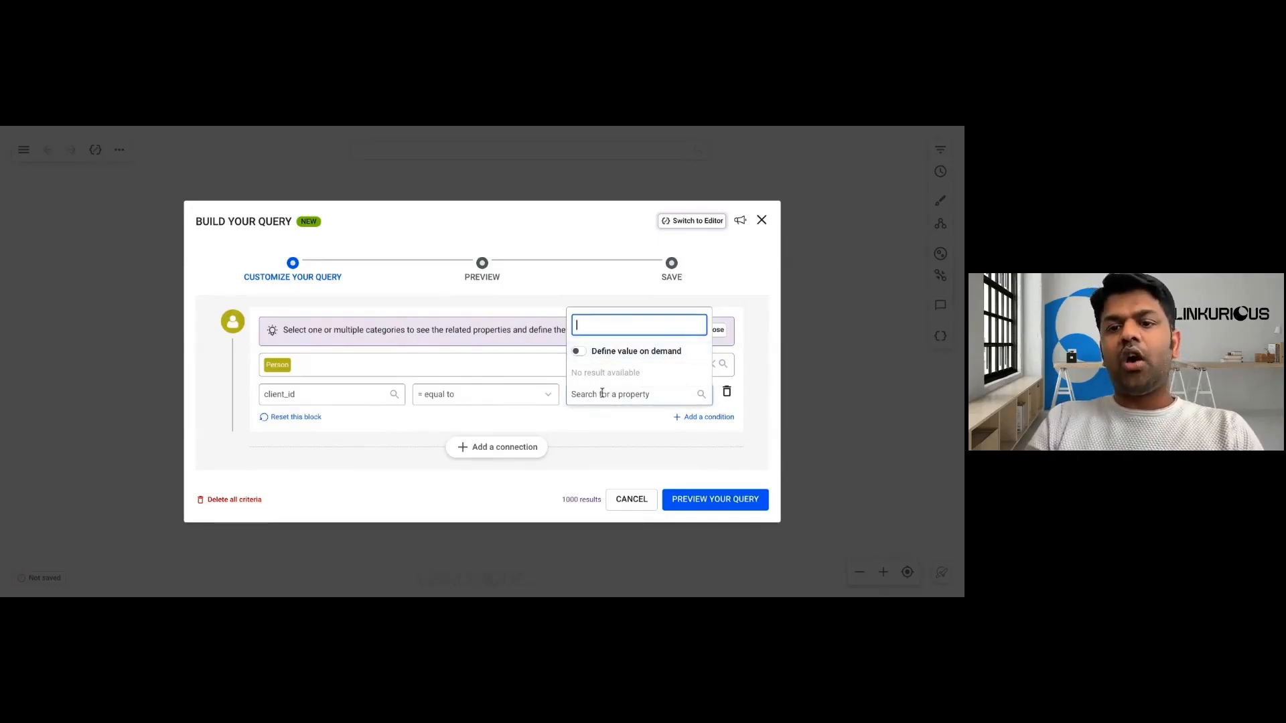
pyautogui.click(582, 394)
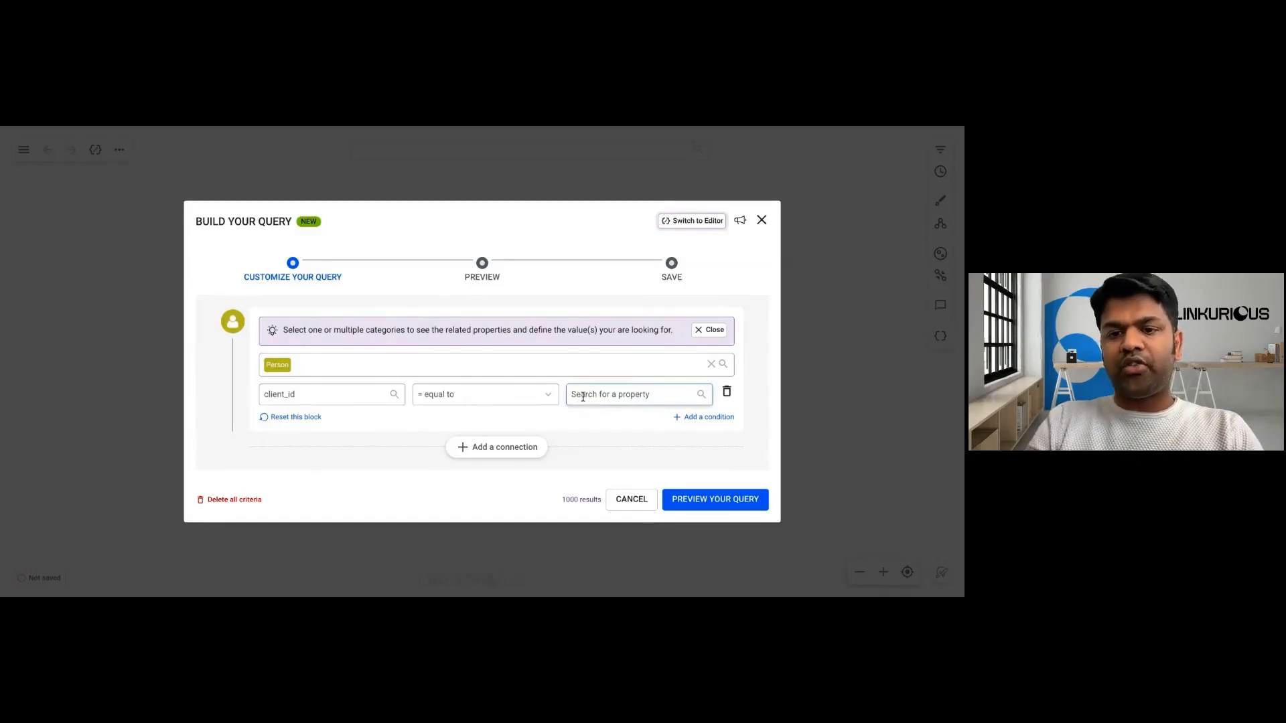
pyautogui.click(581, 395)
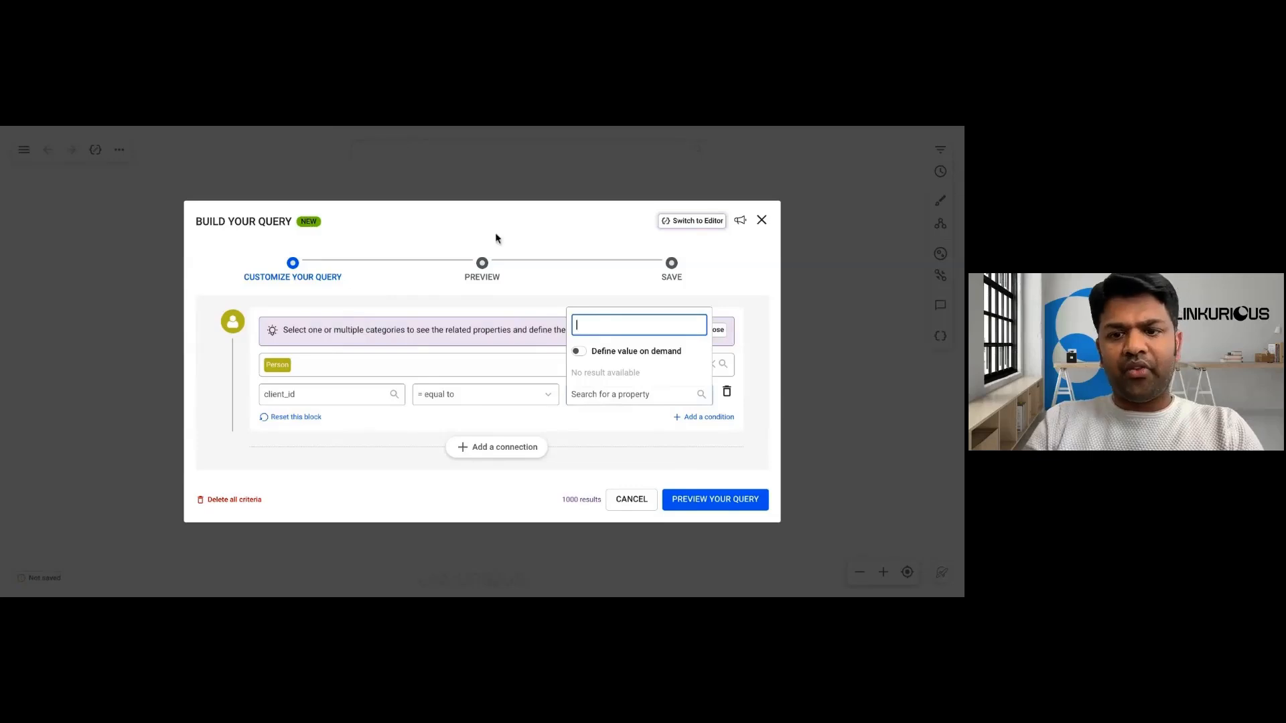
pyautogui.click(615, 395)
pyautogui.click(598, 393)
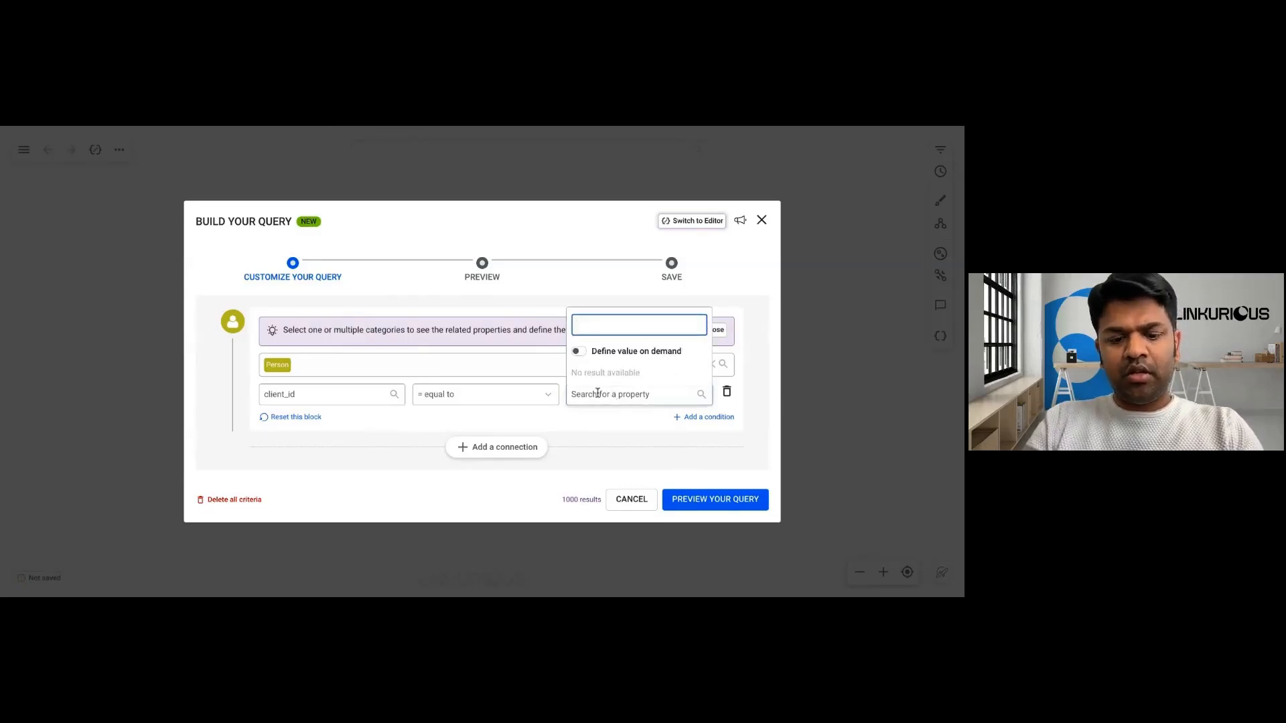
pyautogui.write('cl')
pyautogui.press('BackSpace')
pyautogui.press('BackSpace')
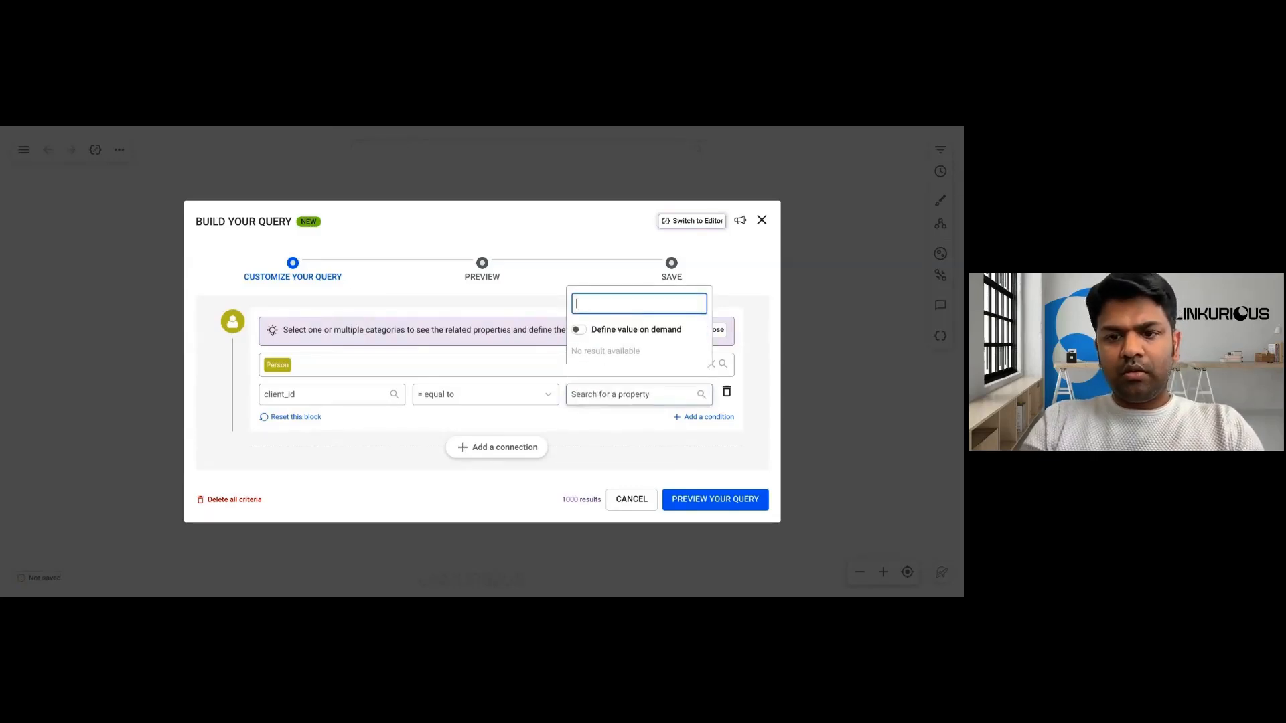
pyautogui.write('1')
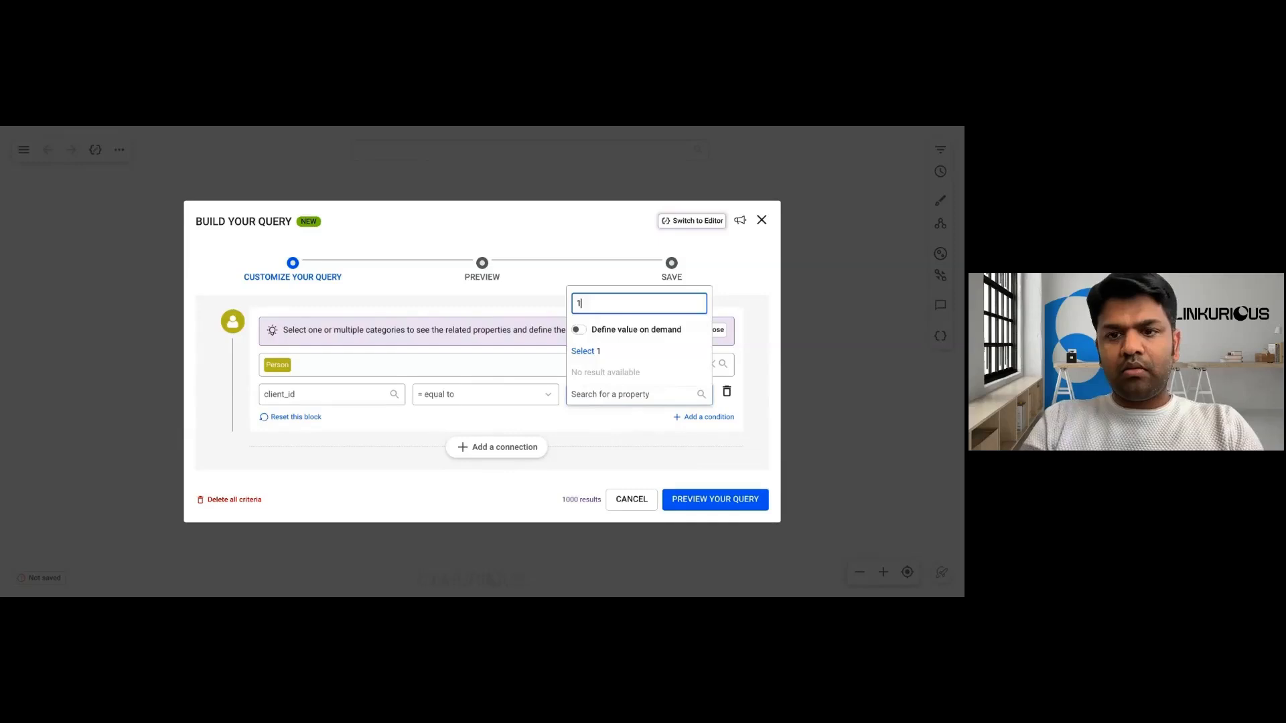
pyautogui.write('1')
pyautogui.press('BackSpace')
pyautogui.press('BackSpace')
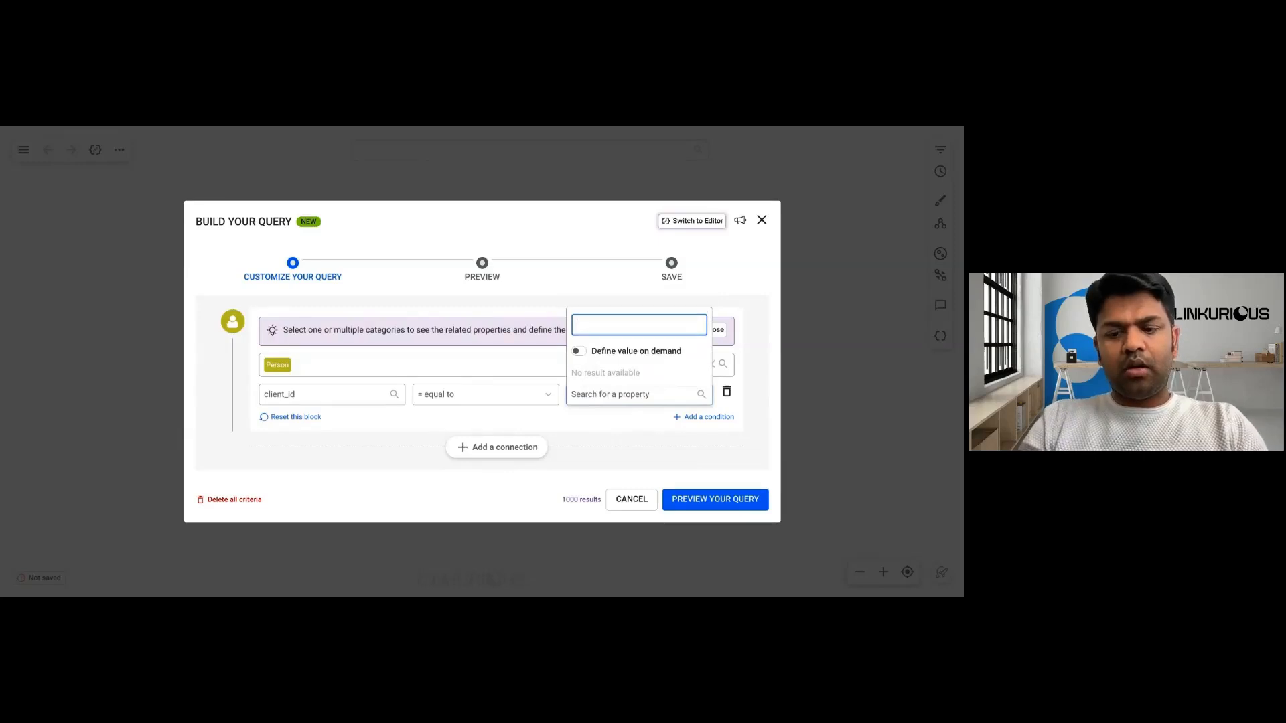
pyautogui.write('9')
pyautogui.press('BackSpace')
pyautogui.click(608, 422)
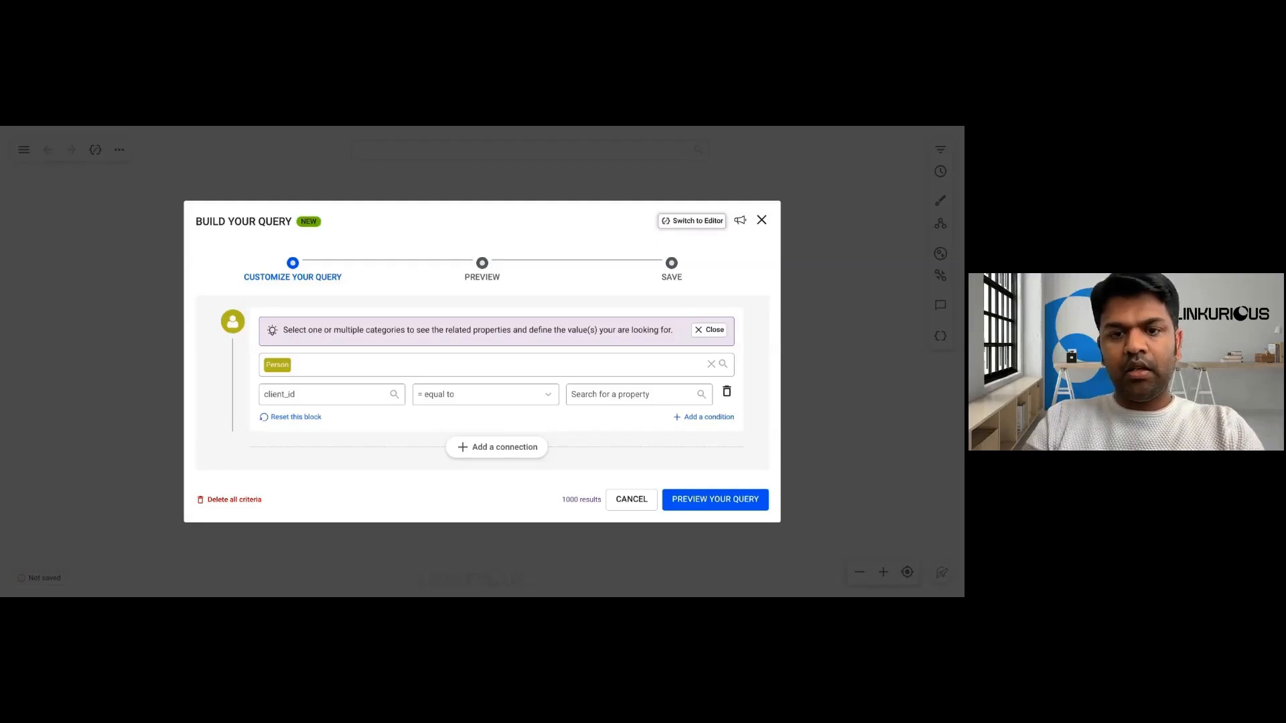
# - Paste the list of five client IDs as the values for client_id and preview the query results
pyautogui.click(610, 397)
pyautogui.hotkey('ctrl', 'v')
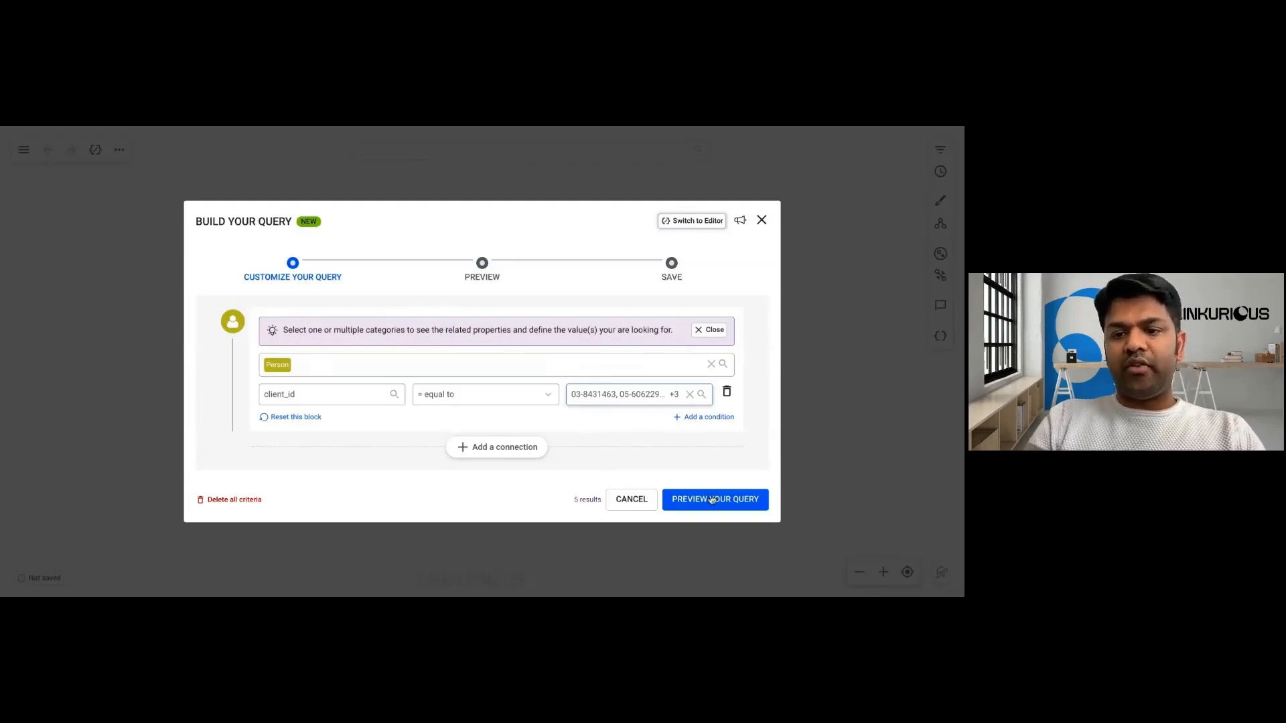
pyautogui.click(736, 506)
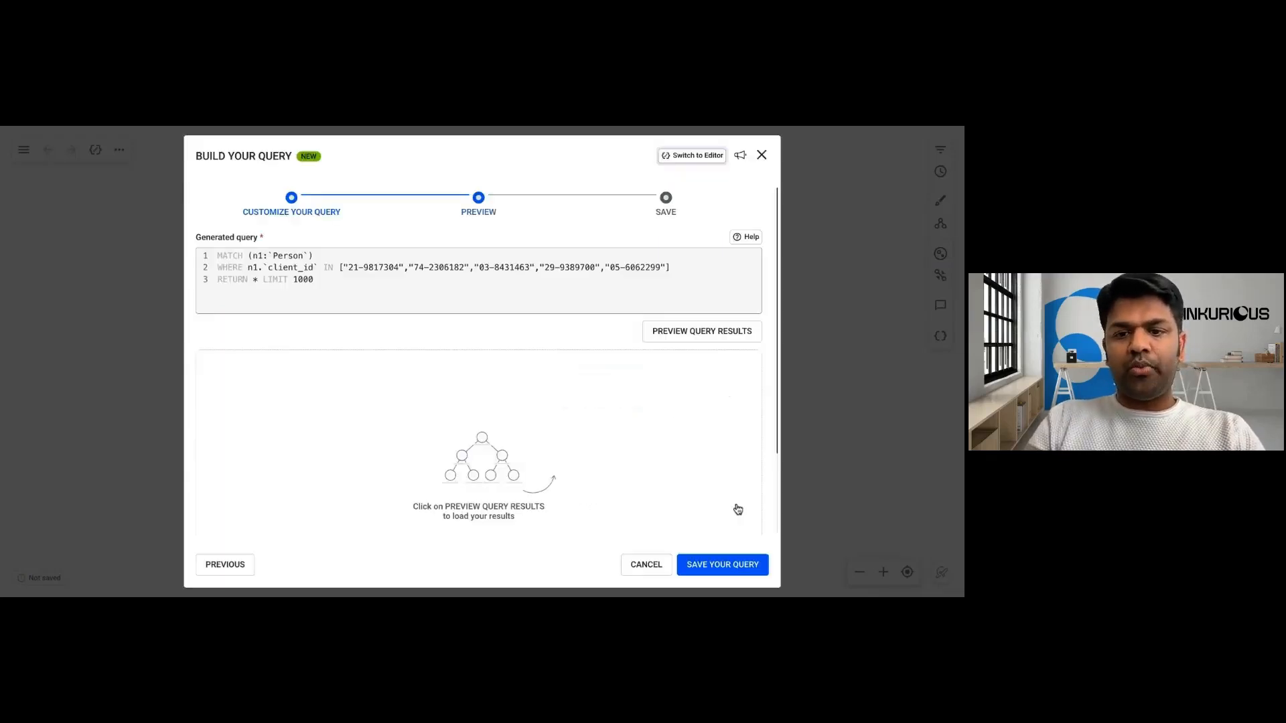
pyautogui.click(702, 334)
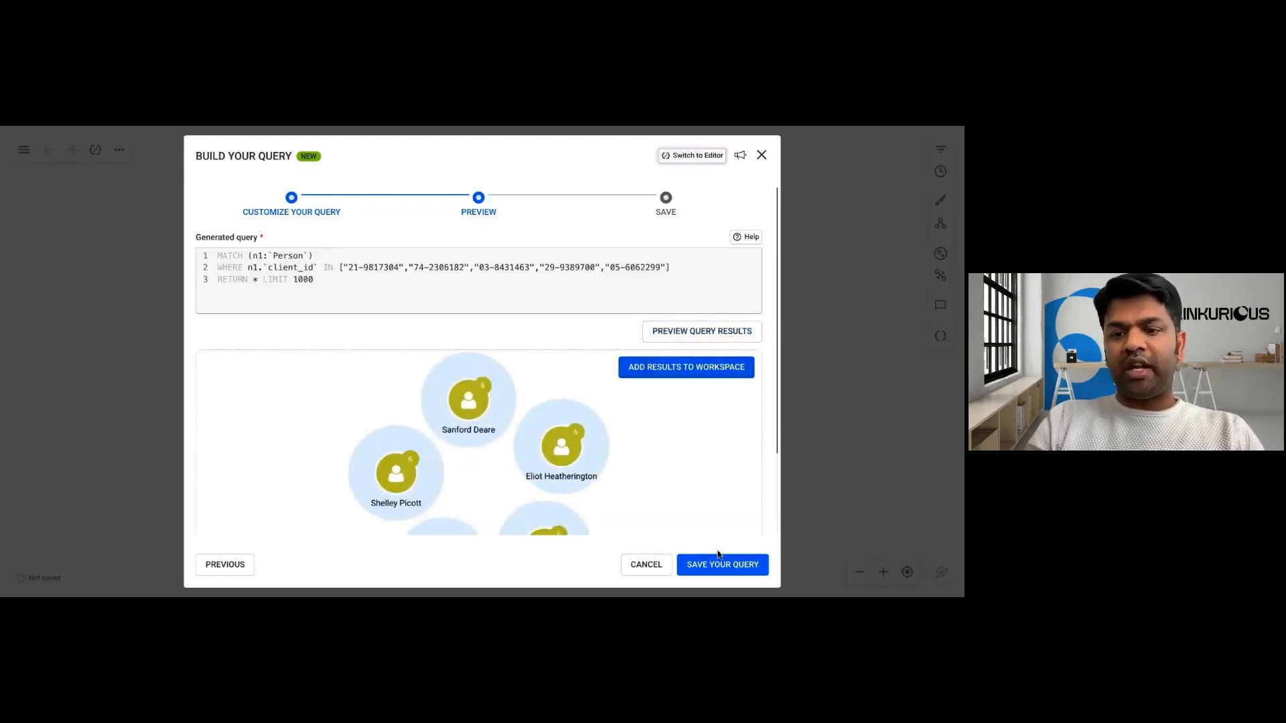
# - Add the previewed results to the workspace without saving the query, and clear the node selection
pyautogui.click(695, 374)
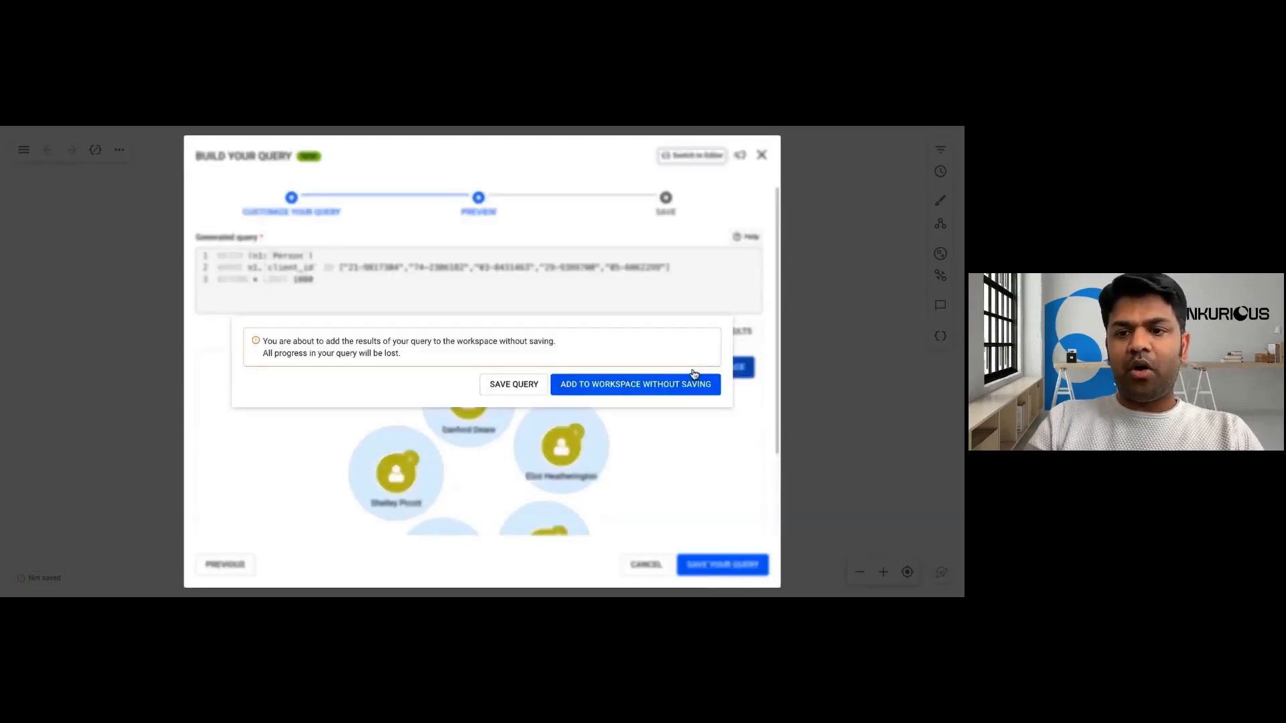
pyautogui.click(649, 385)
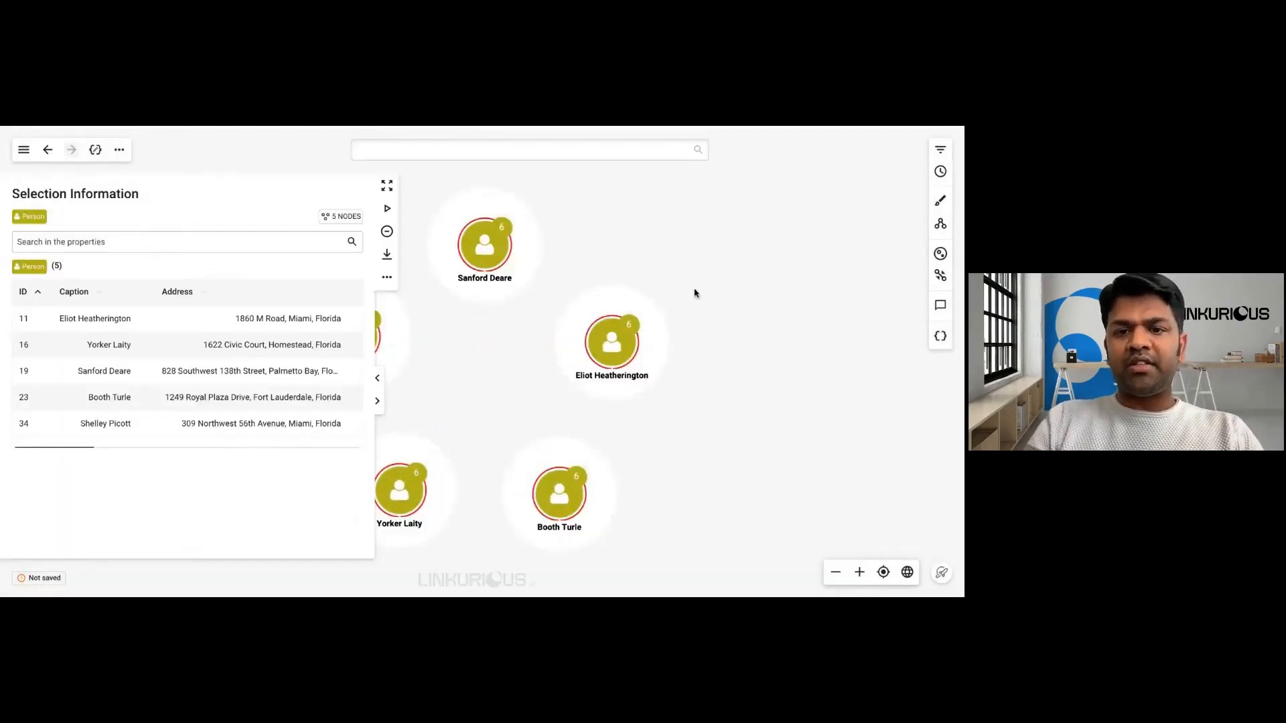
pyautogui.click(722, 273)
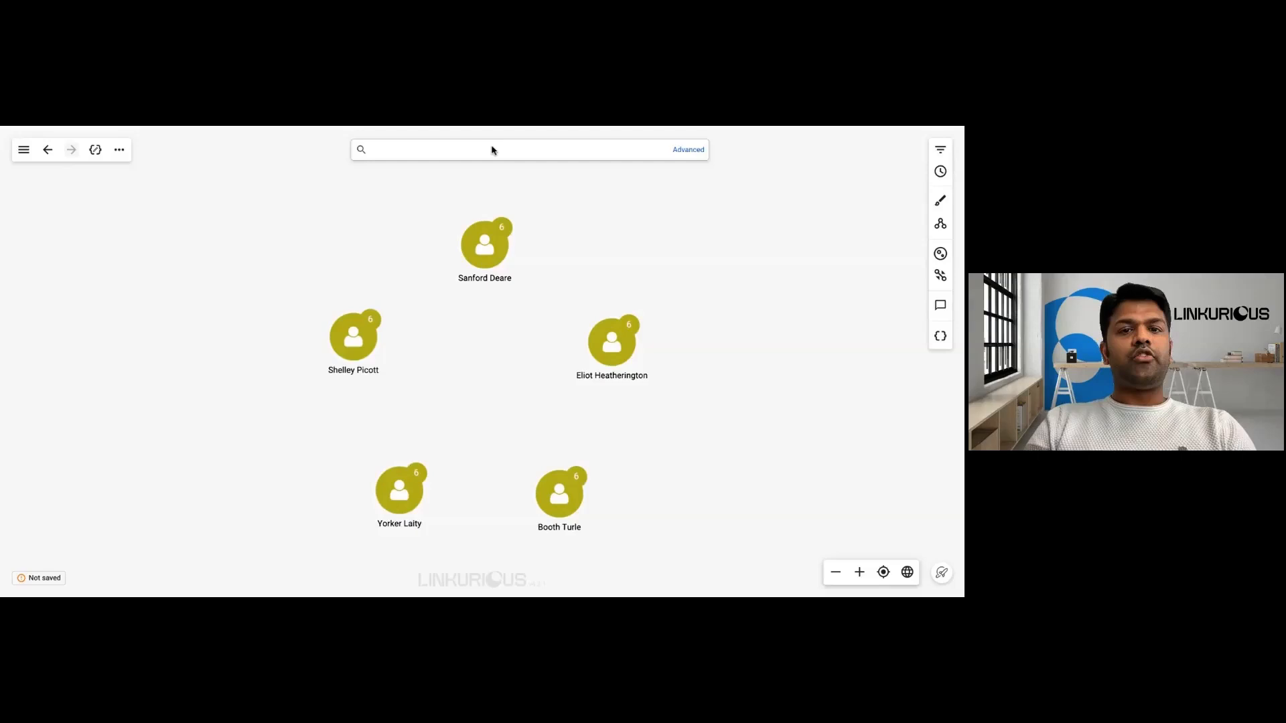
# - Save the visualization under the name "5 Cleint IDs"
pyautogui.hotkey('ctrl', 's')
pyautogui.click(448, 377)
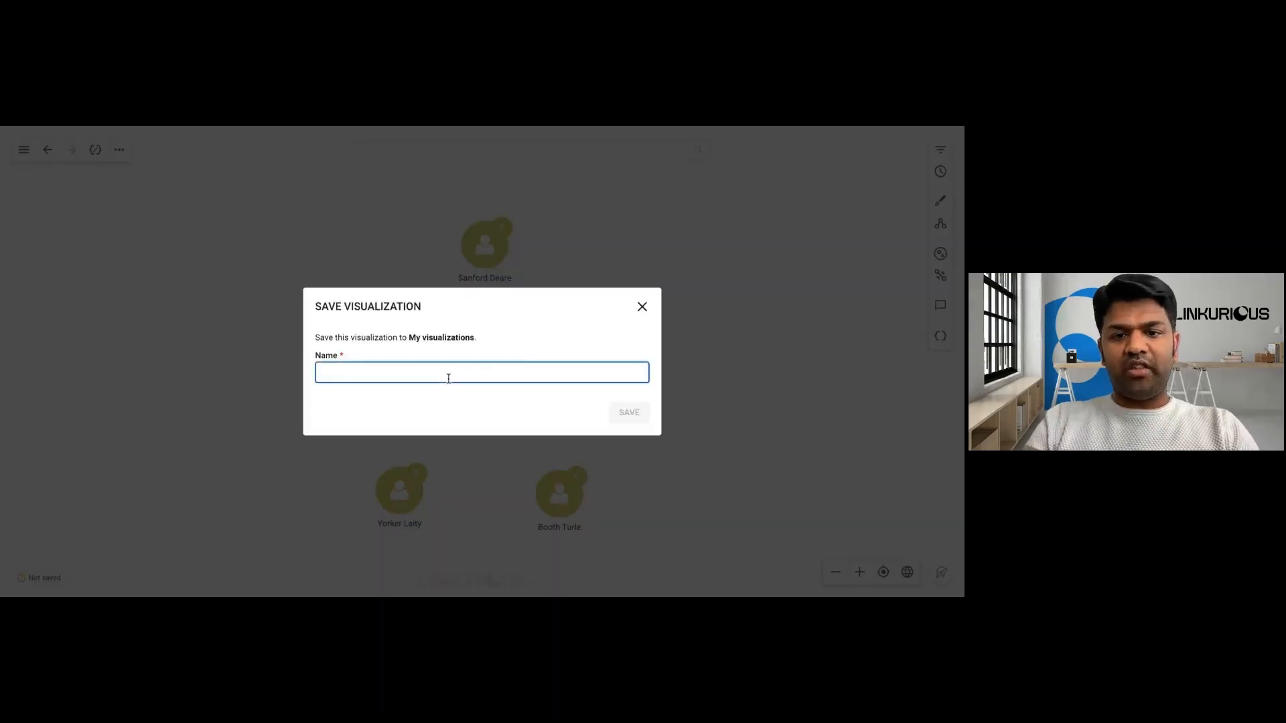
pyautogui.write('5 Cleint IDs')
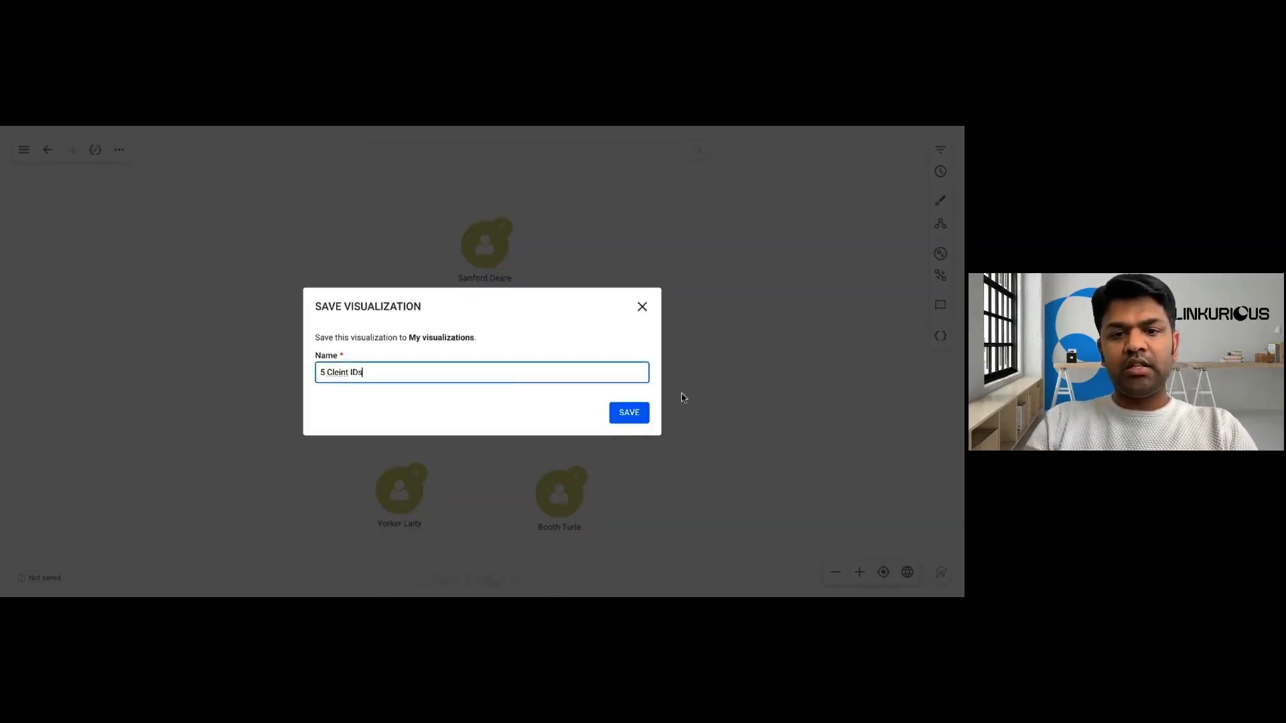
pyautogui.click(641, 418)
# - Return to the dashboard and switch to the fincrime data source
pyautogui.click(23, 149)
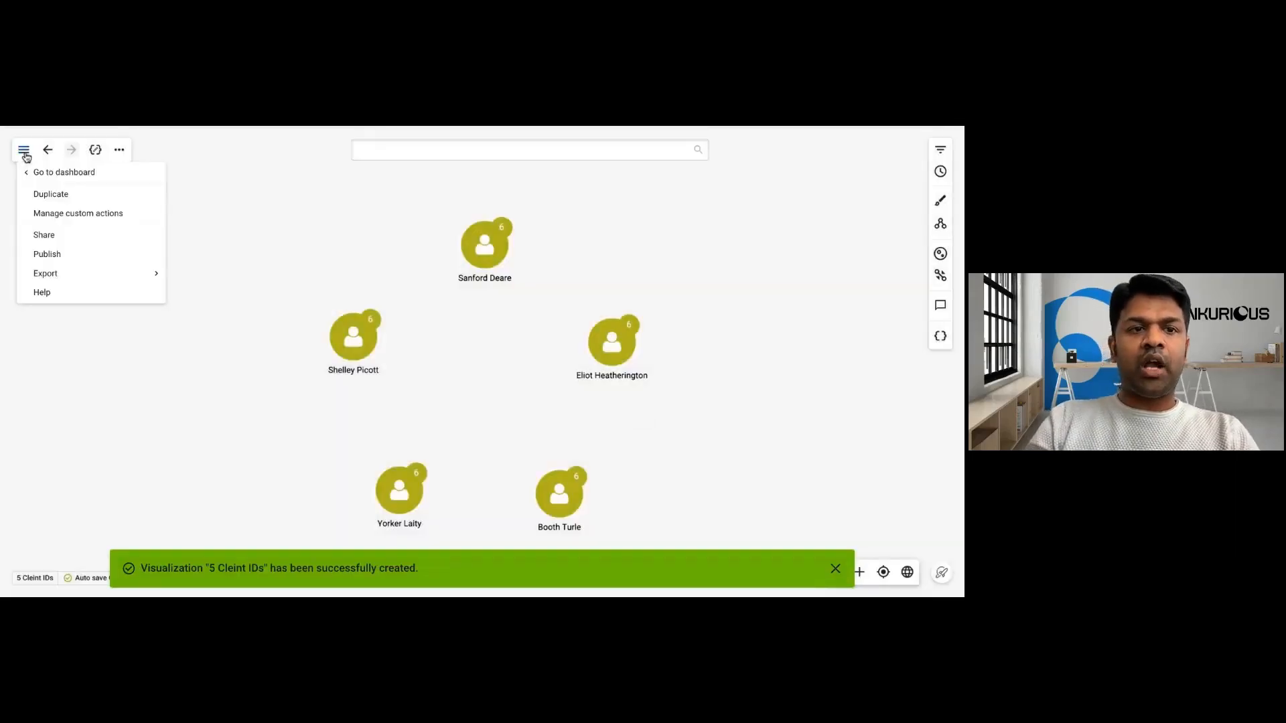
pyautogui.click(58, 172)
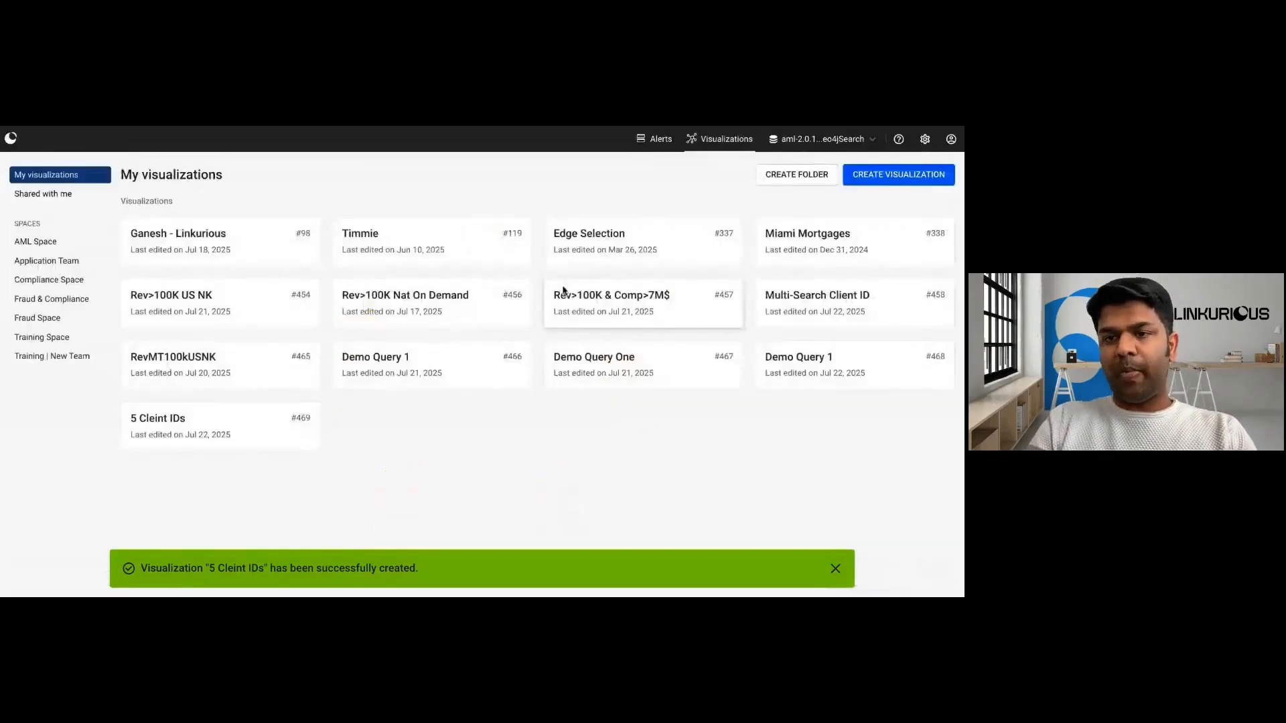
pyautogui.click(830, 140)
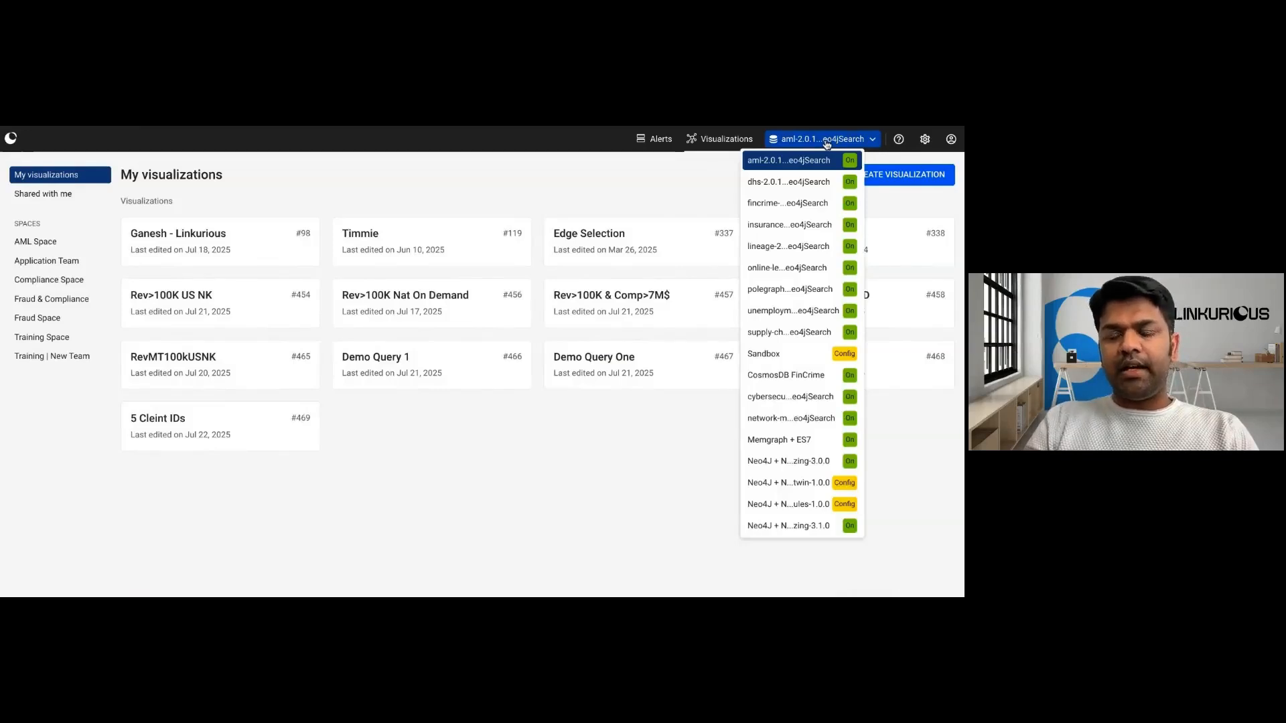
pyautogui.click(806, 205)
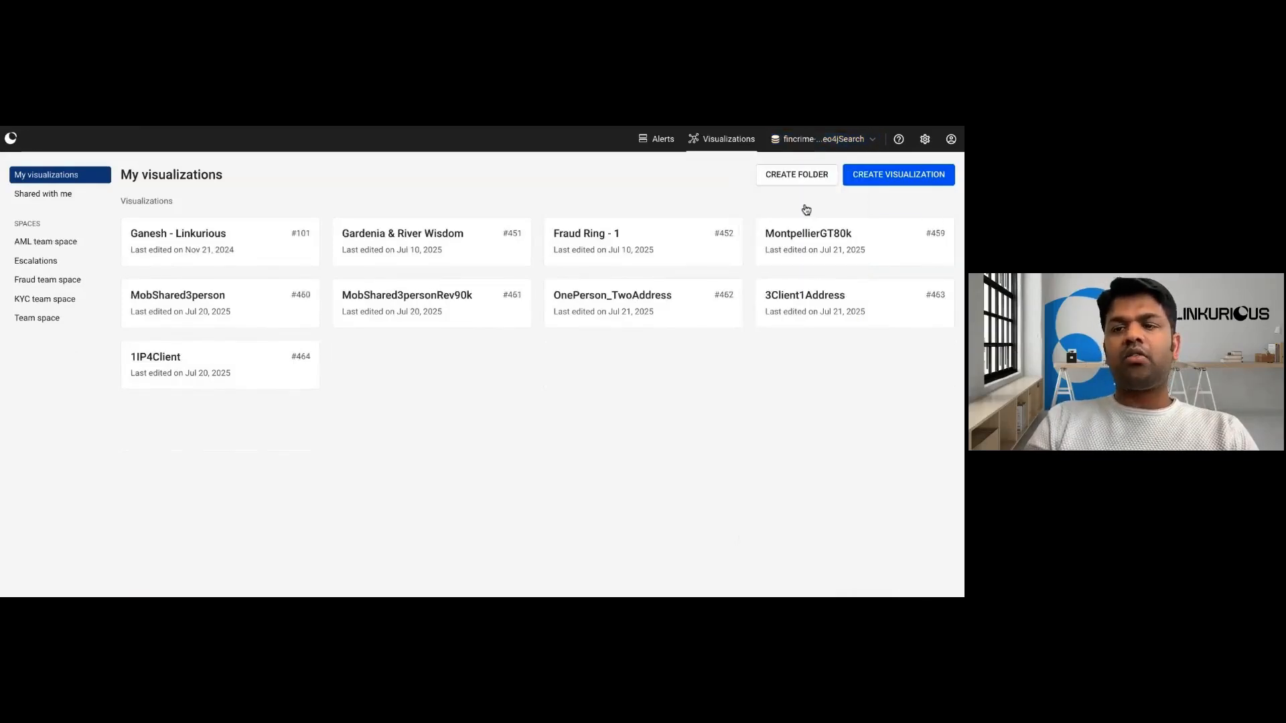
# - Create a new visualization and start a No Code Query Builder query with IP_ADDRESS as the node category
pyautogui.click(914, 176)
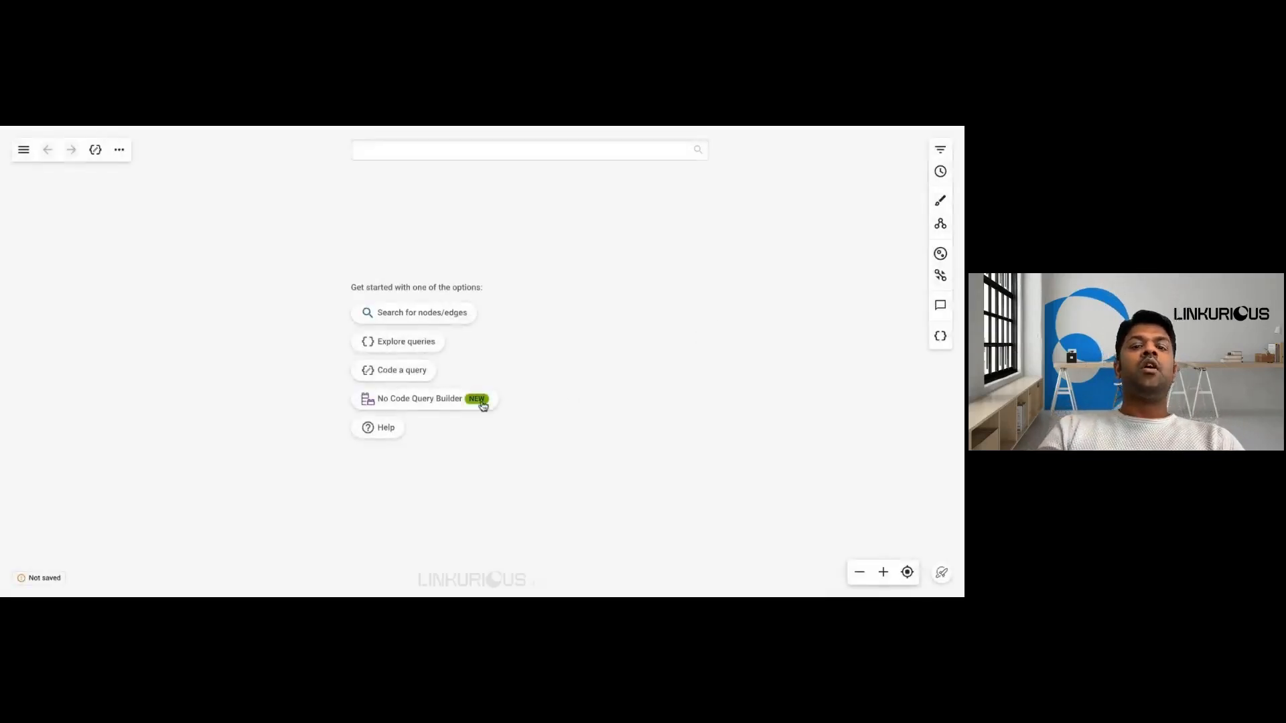
pyautogui.click(439, 405)
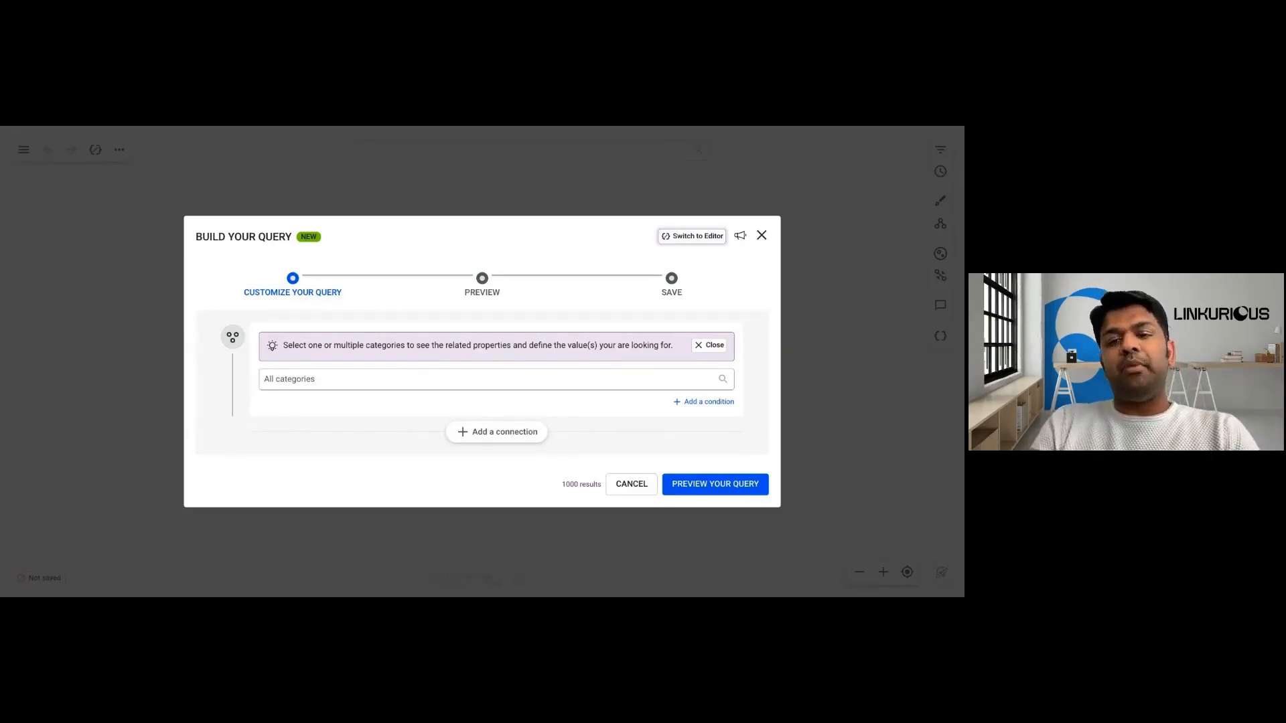
pyautogui.click(345, 377)
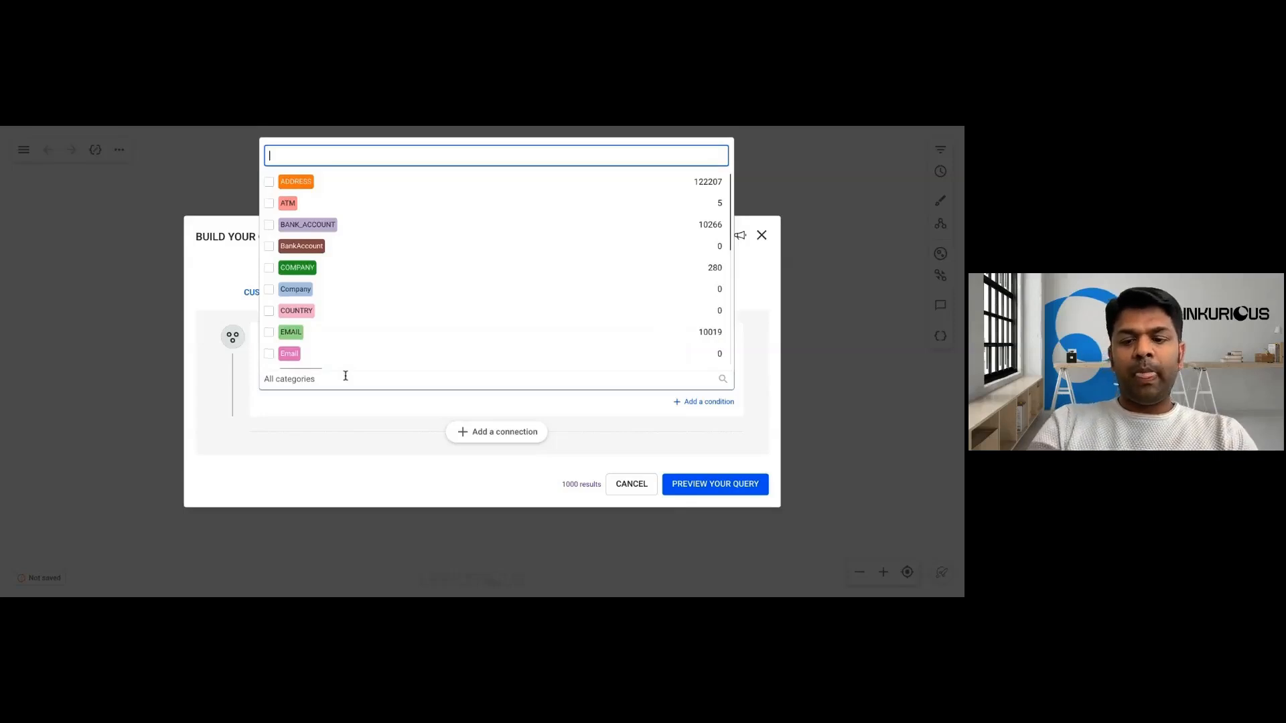
pyautogui.write('ip')
pyautogui.click(359, 355)
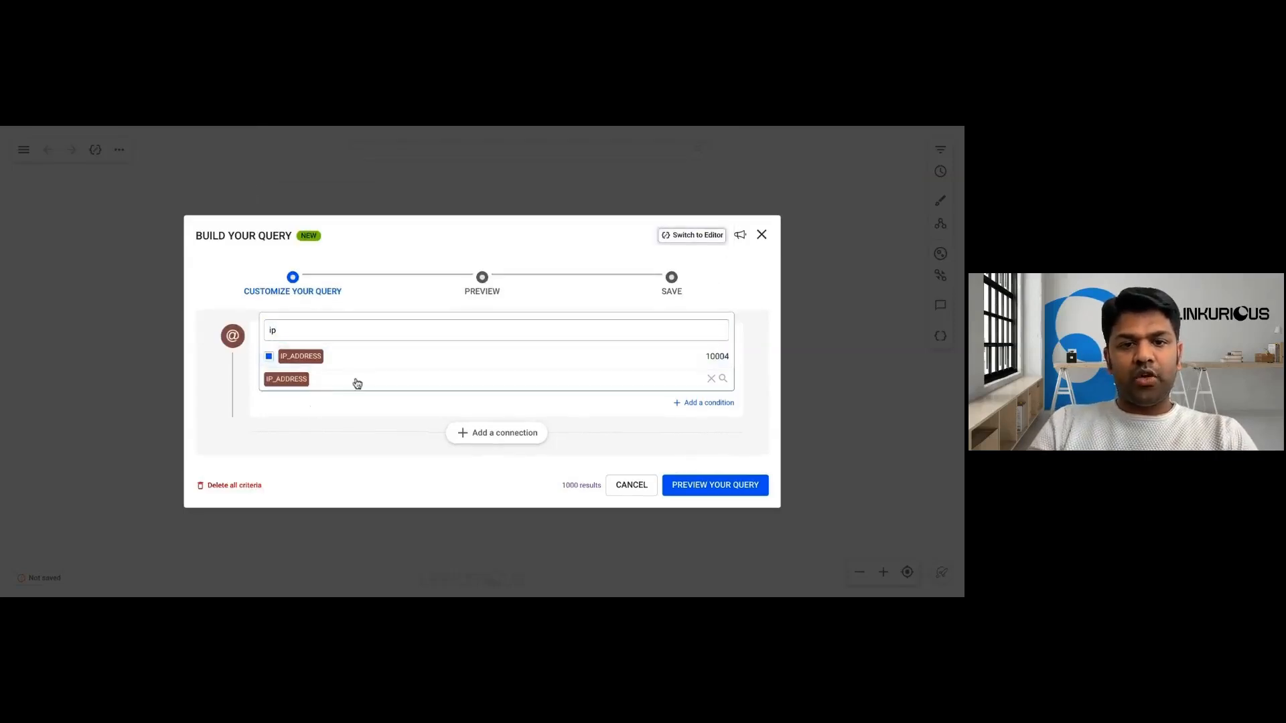
# - Add a HAS_IP_ADDRESS connection from the IP_ADDRESS block to the PERSON category
pyautogui.click(505, 433)
pyautogui.click(365, 363)
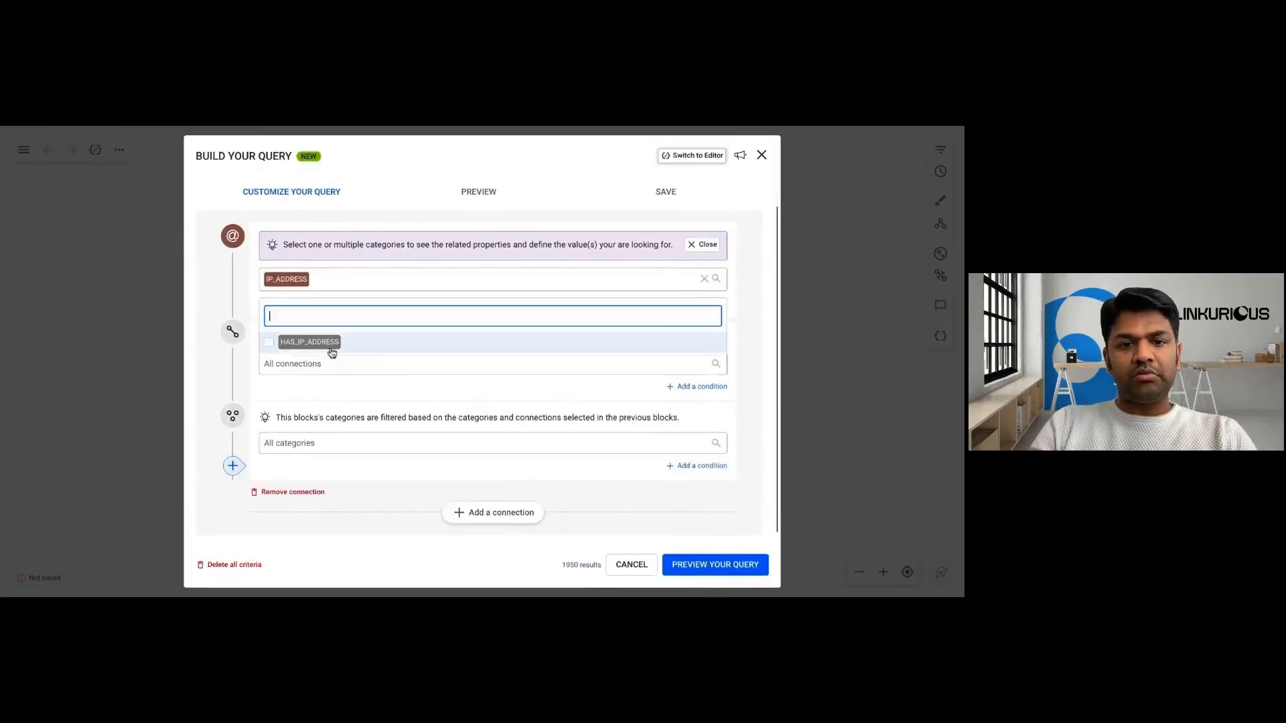
pyautogui.click(332, 353)
pyautogui.click(367, 443)
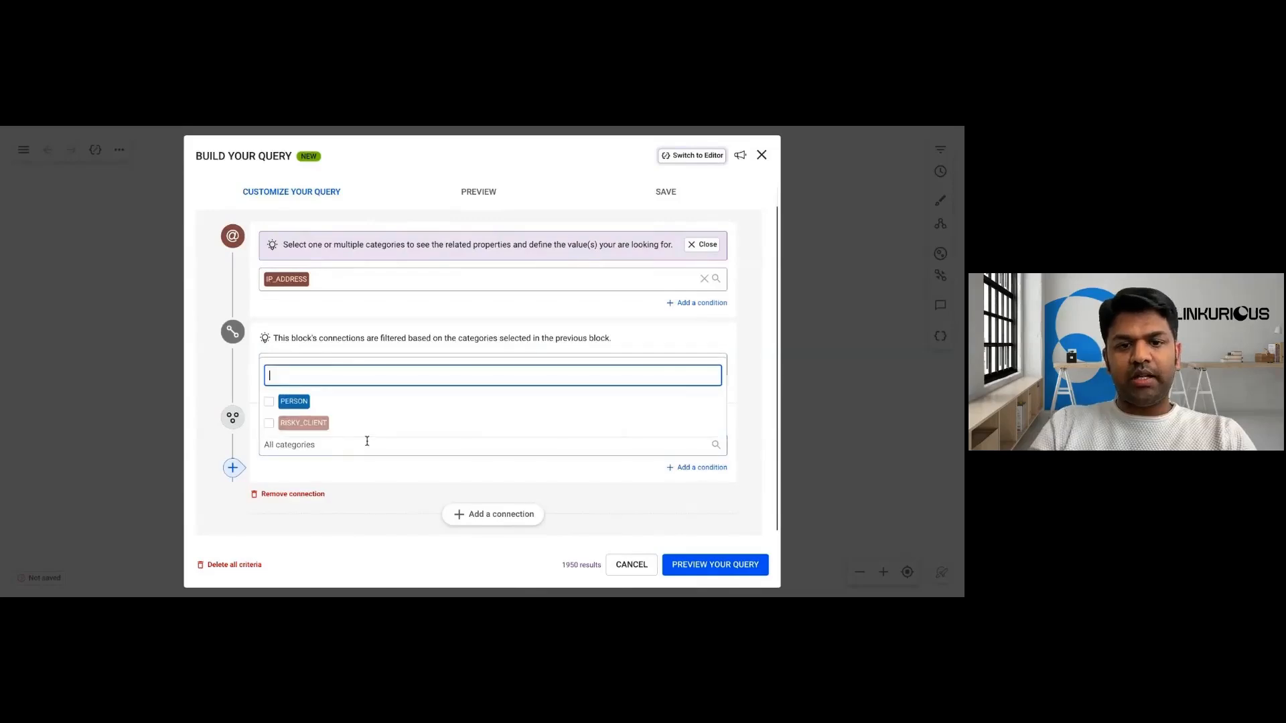
pyautogui.click(344, 405)
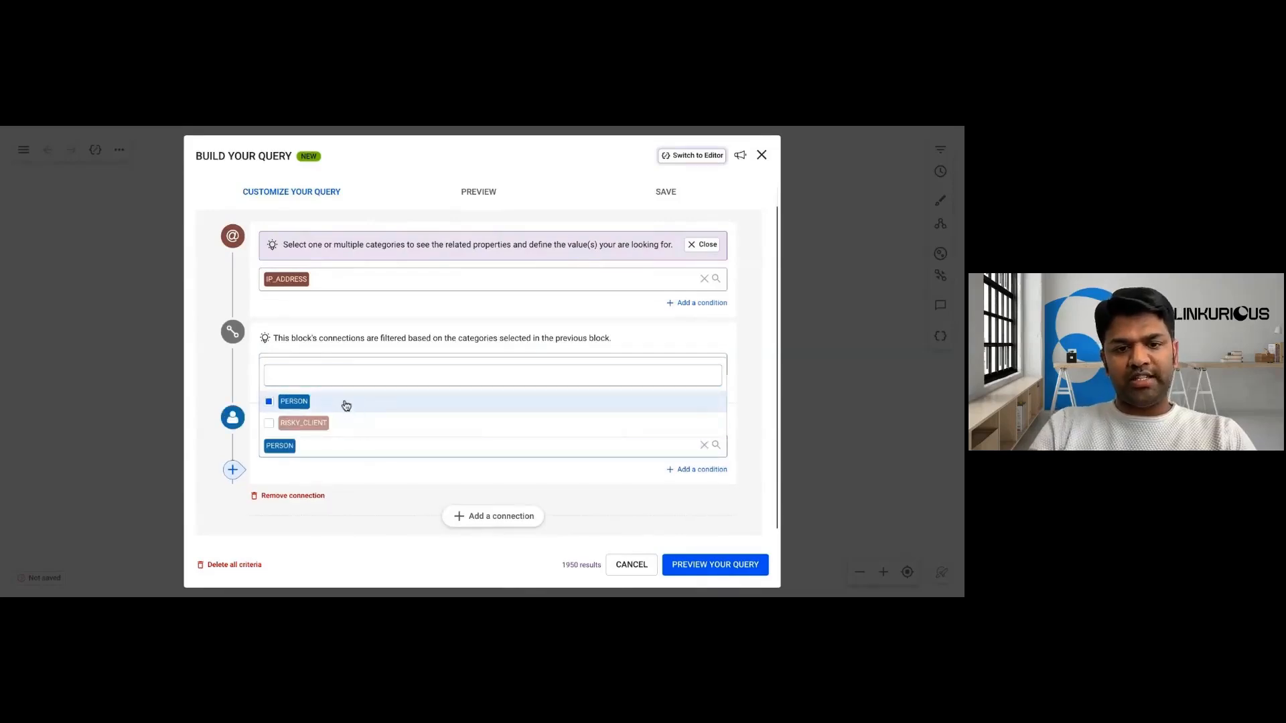
pyautogui.click(369, 478)
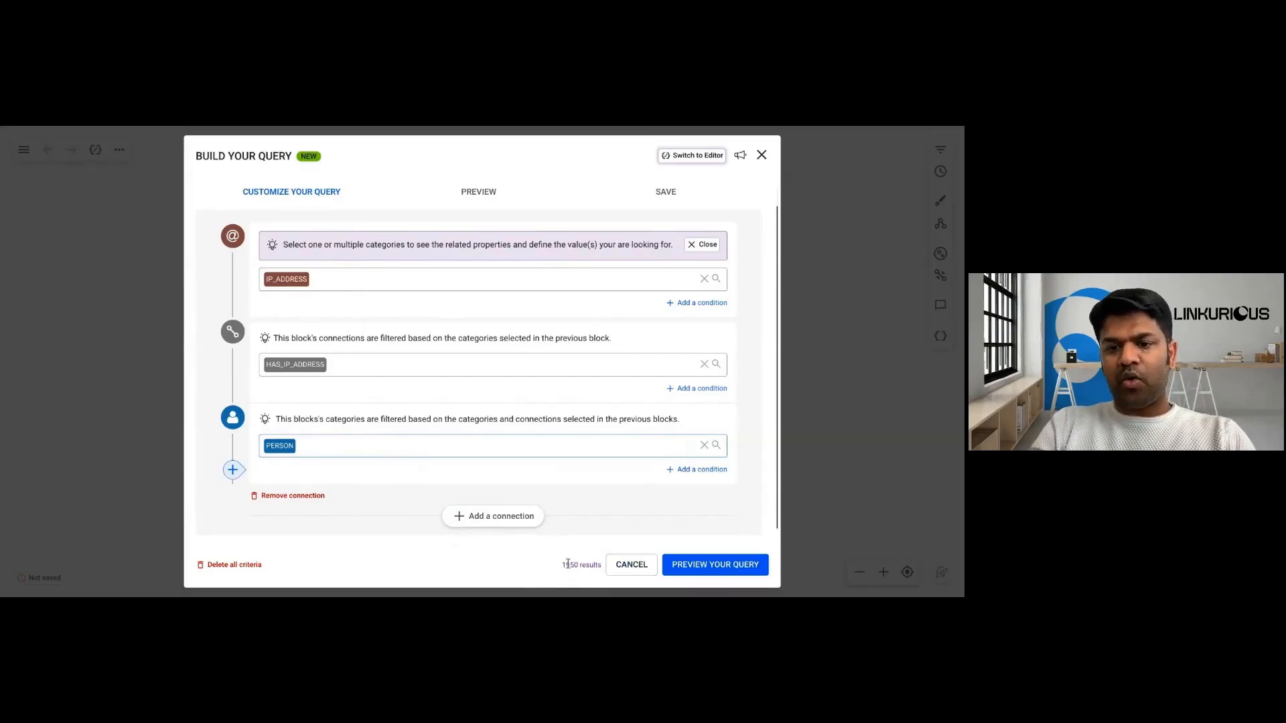
# - Restrict the number of connected PERSON elements to at least 3
pyautogui.click(233, 470)
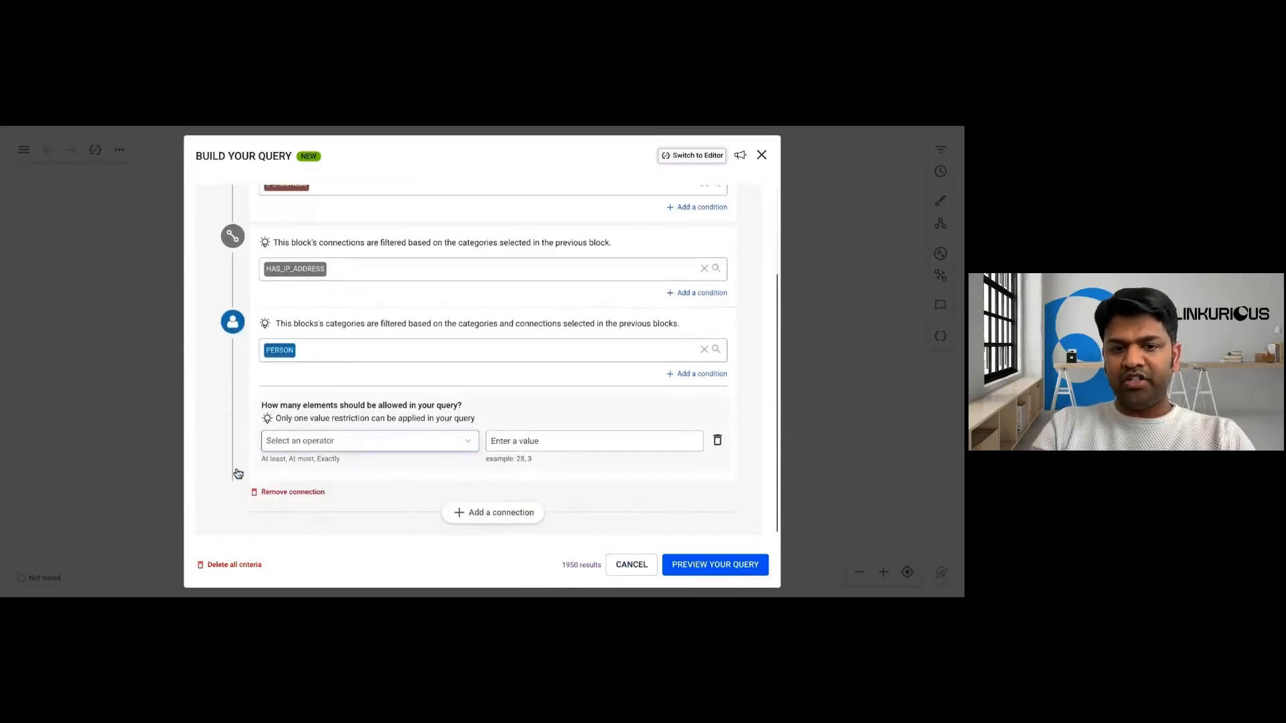
pyautogui.click(364, 448)
pyautogui.click(361, 383)
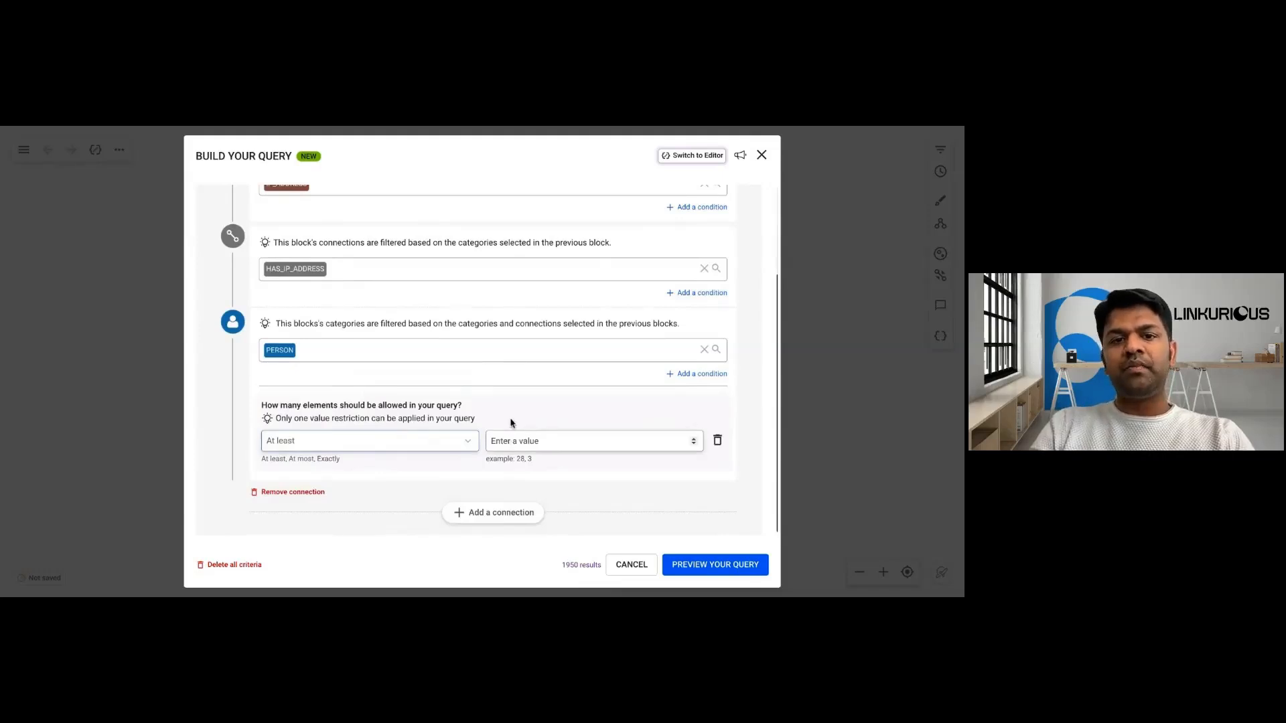
pyautogui.scroll(1, 511, 438)
pyautogui.click(533, 457)
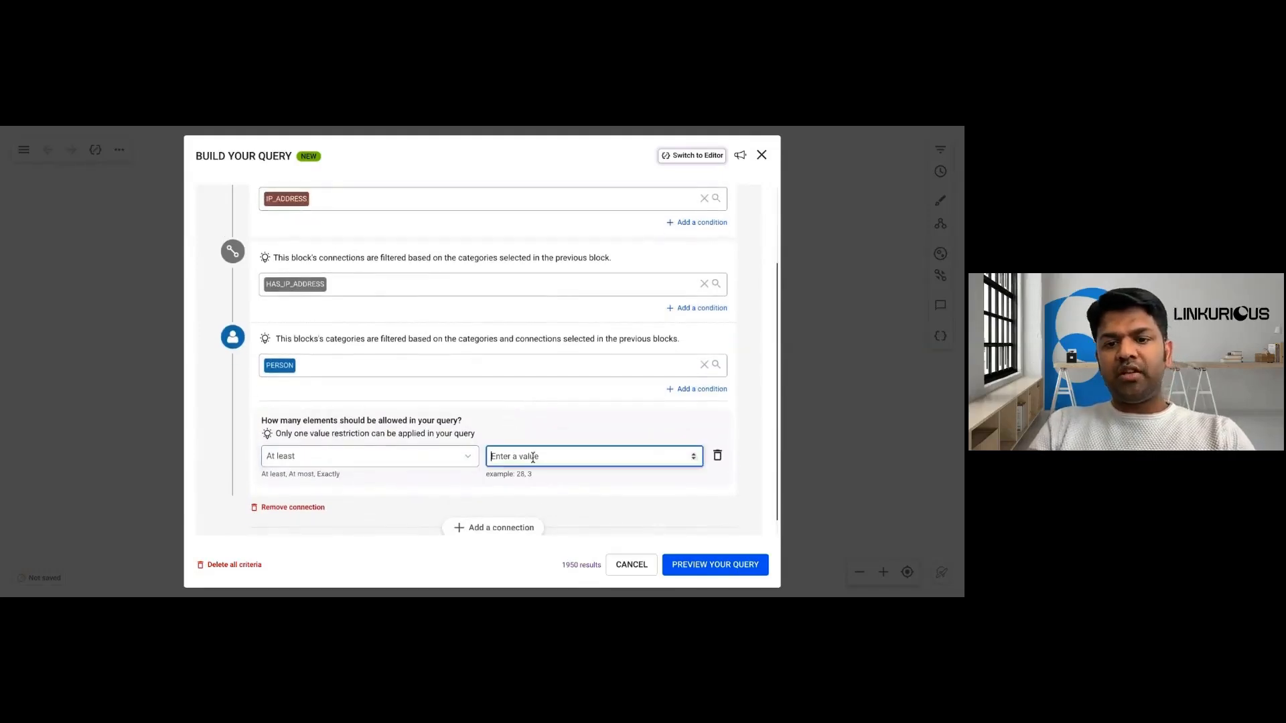
pyautogui.write('3')
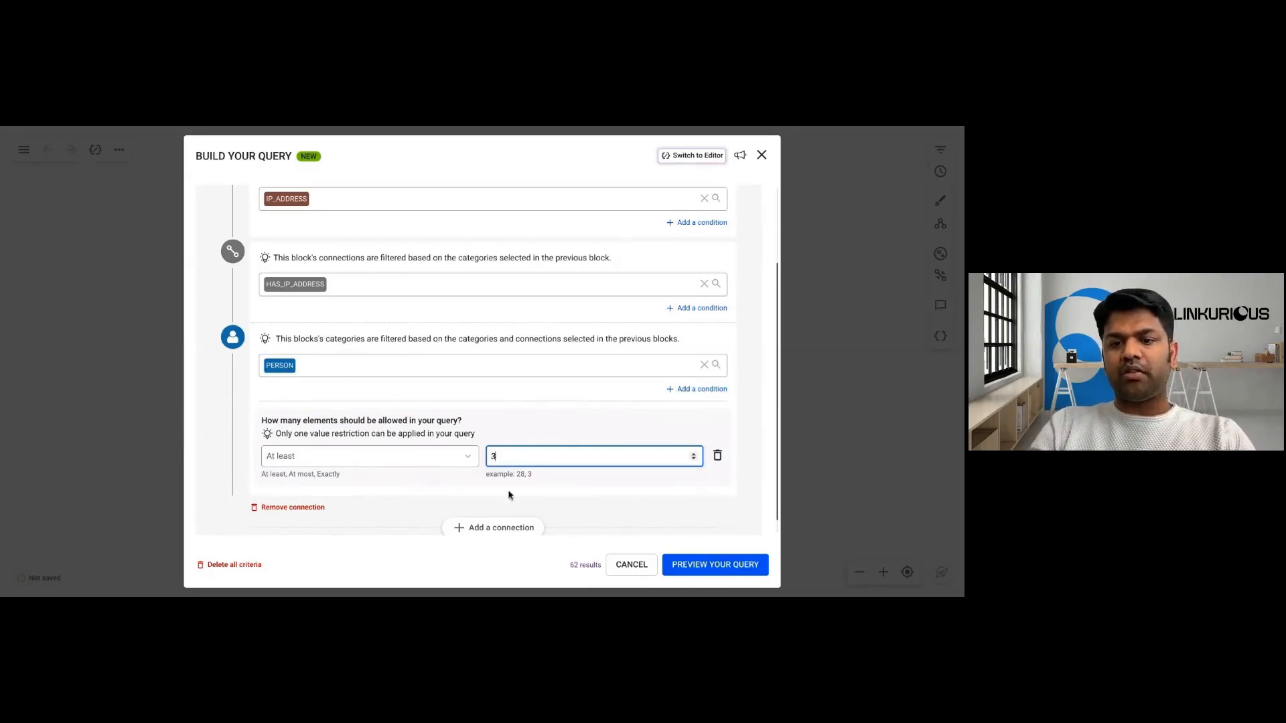
# - Preview the query and inspect the details of one shared IP address node and its three connected persons
pyautogui.scroll(-1, 635, 502)
pyautogui.click(712, 569)
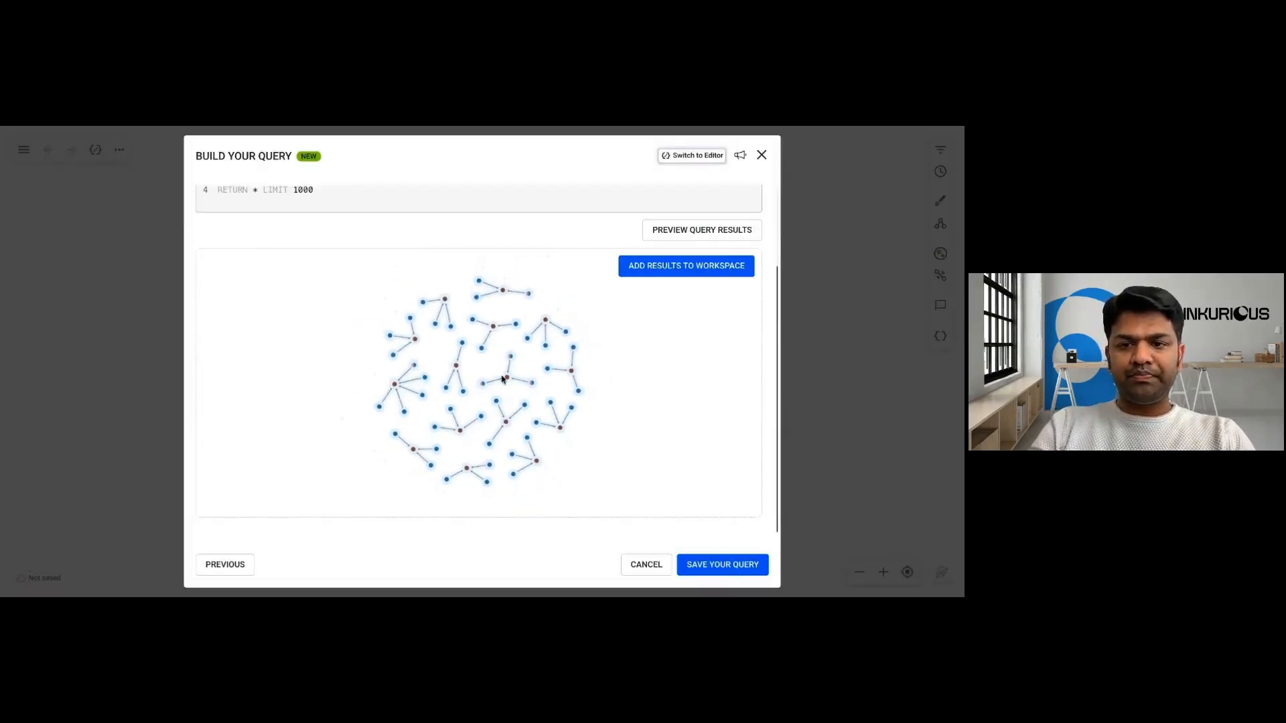
pyautogui.click(456, 367)
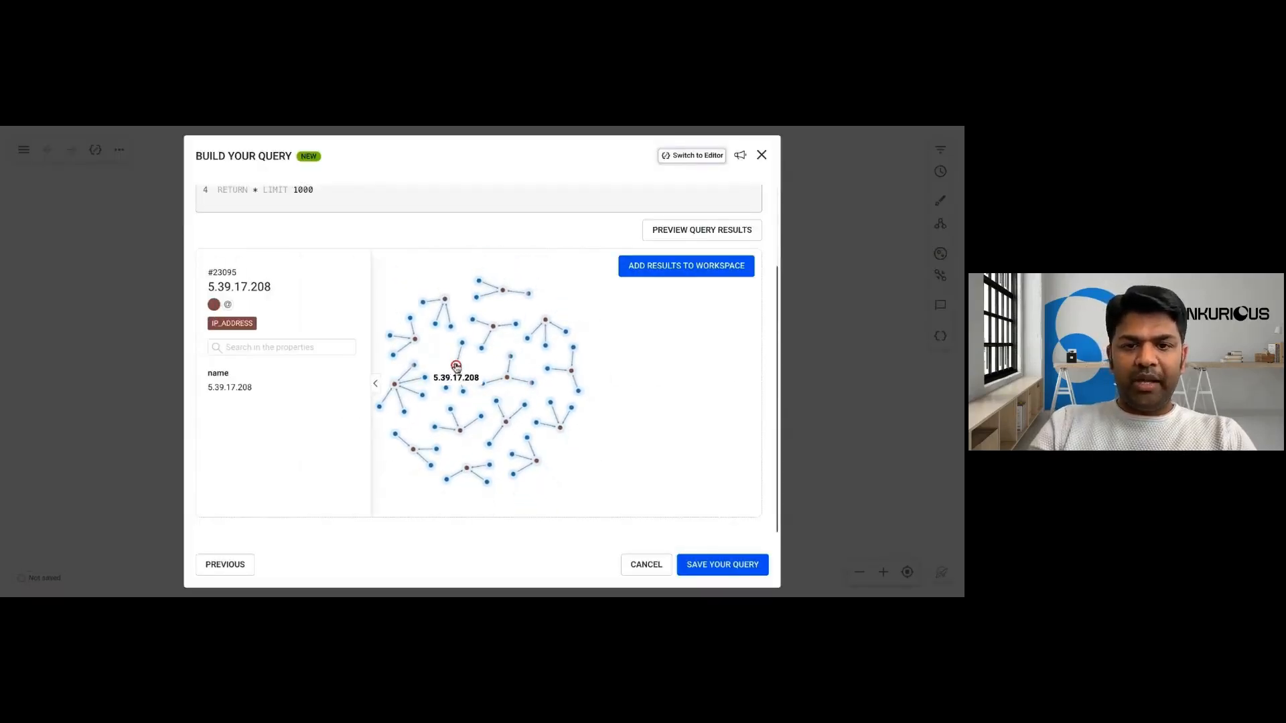
pyautogui.click(461, 345)
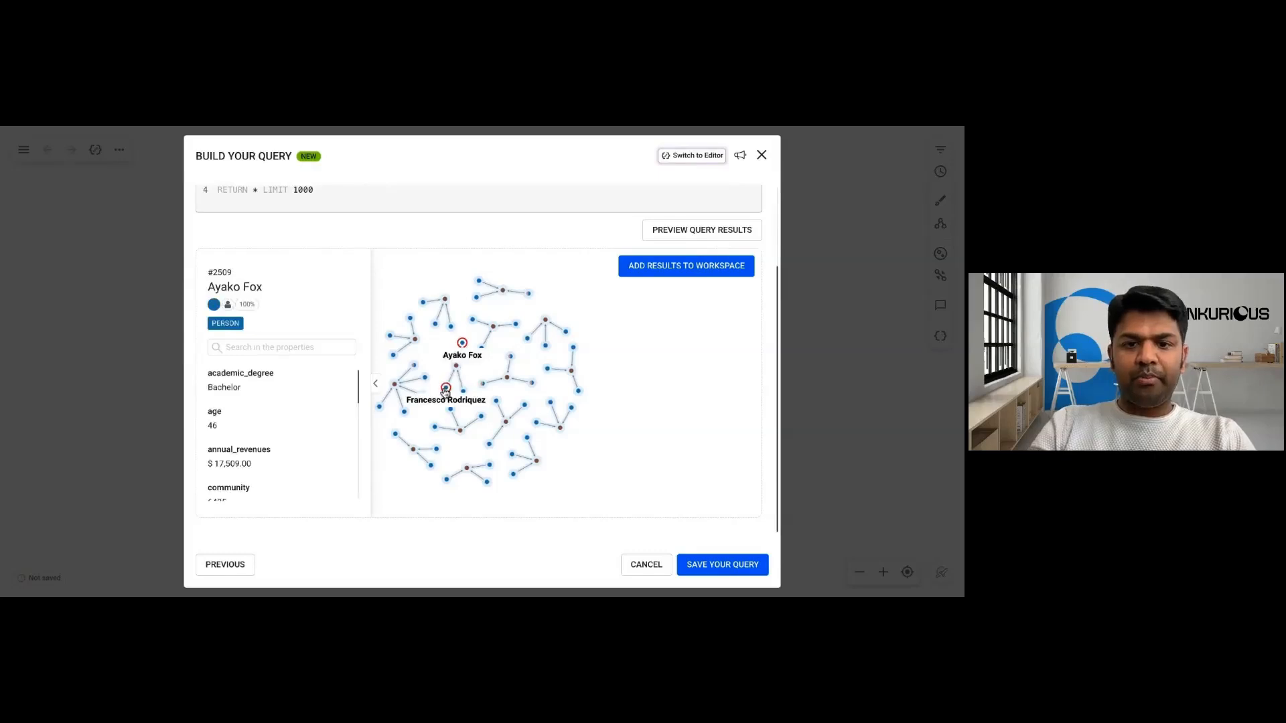
pyautogui.click(445, 388)
pyautogui.click(463, 391)
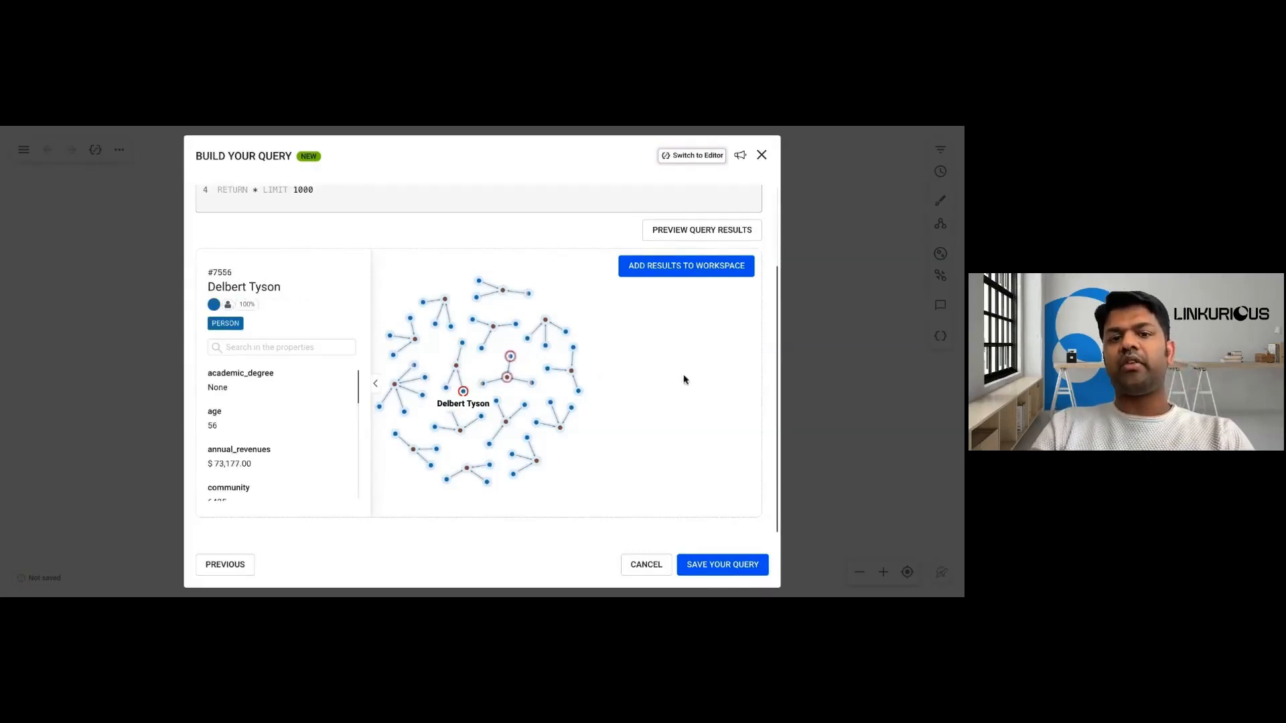
pyautogui.click(676, 355)
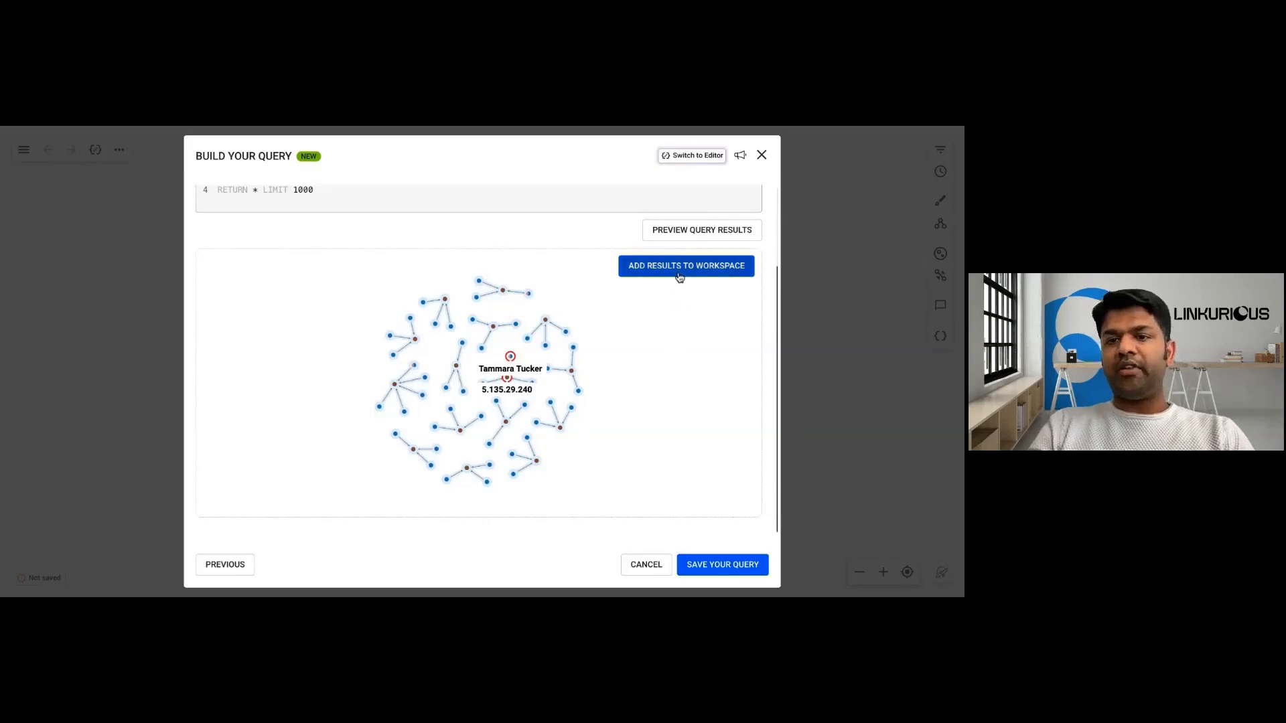
# - Add the query results to the workspace without saving the query and return to the dashboard
pyautogui.click(686, 277)
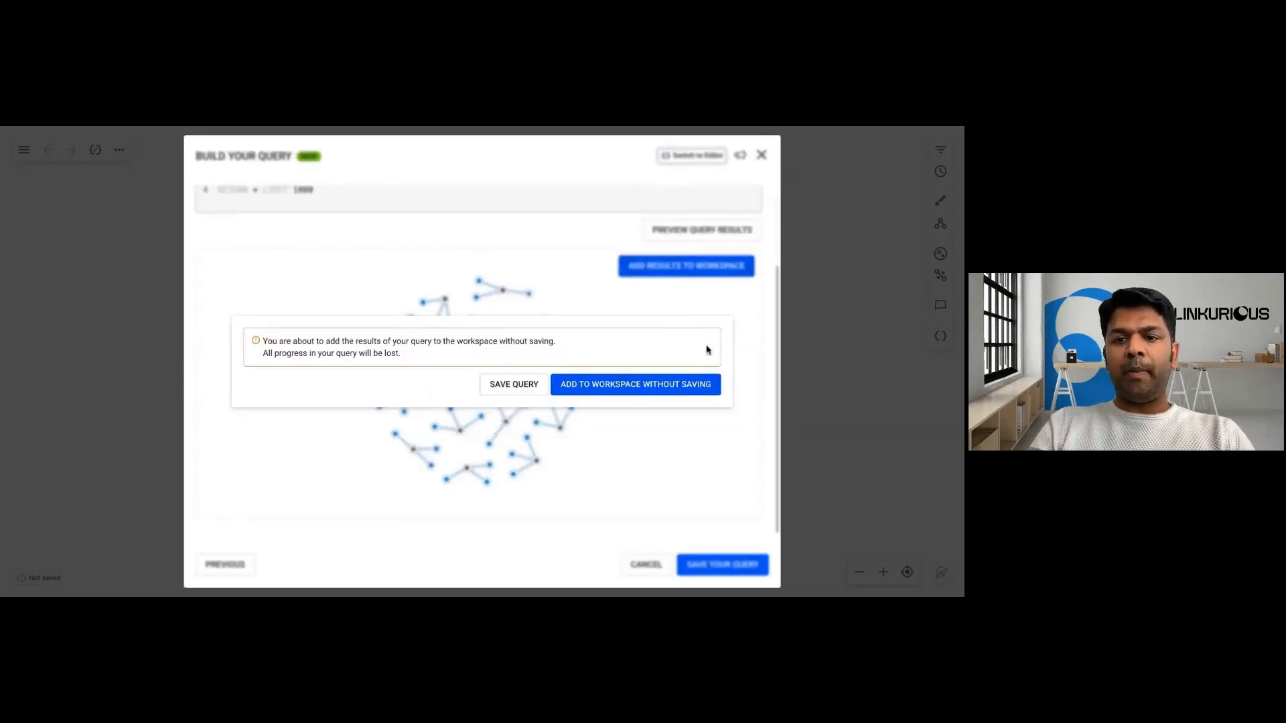
pyautogui.click(646, 386)
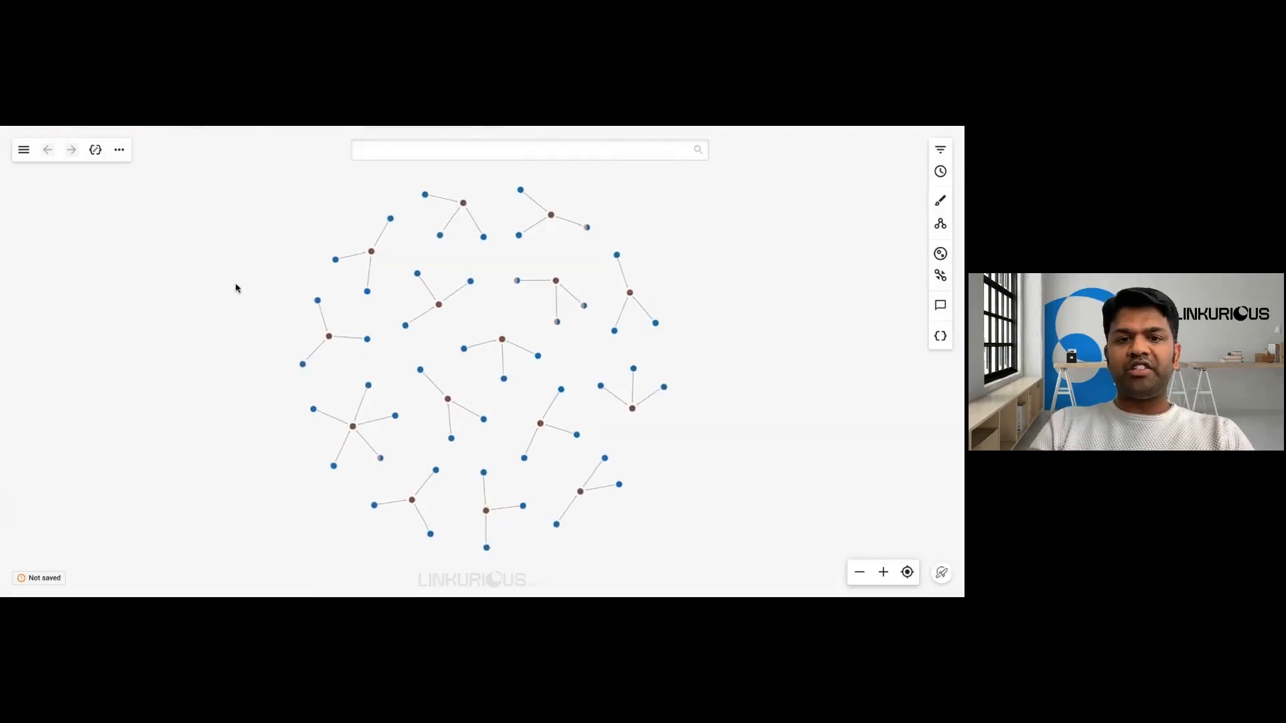
pyautogui.click(24, 151)
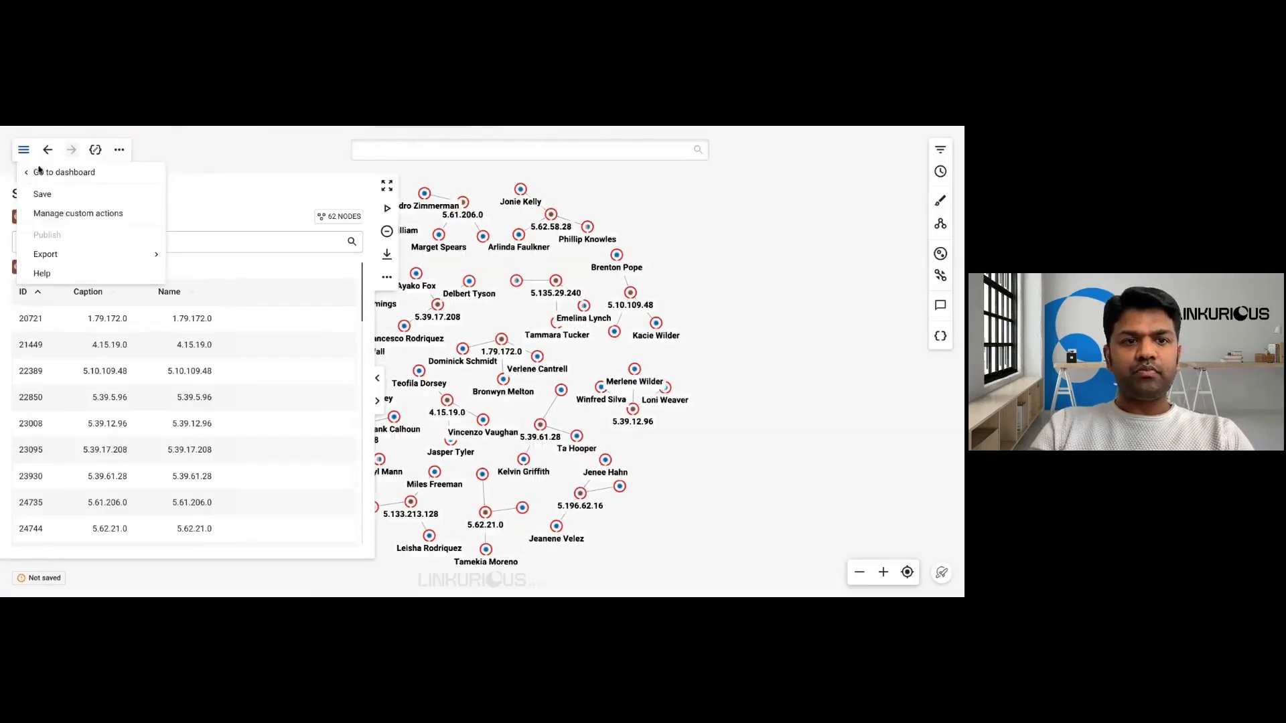
pyautogui.click(43, 175)
pyautogui.click(529, 415)
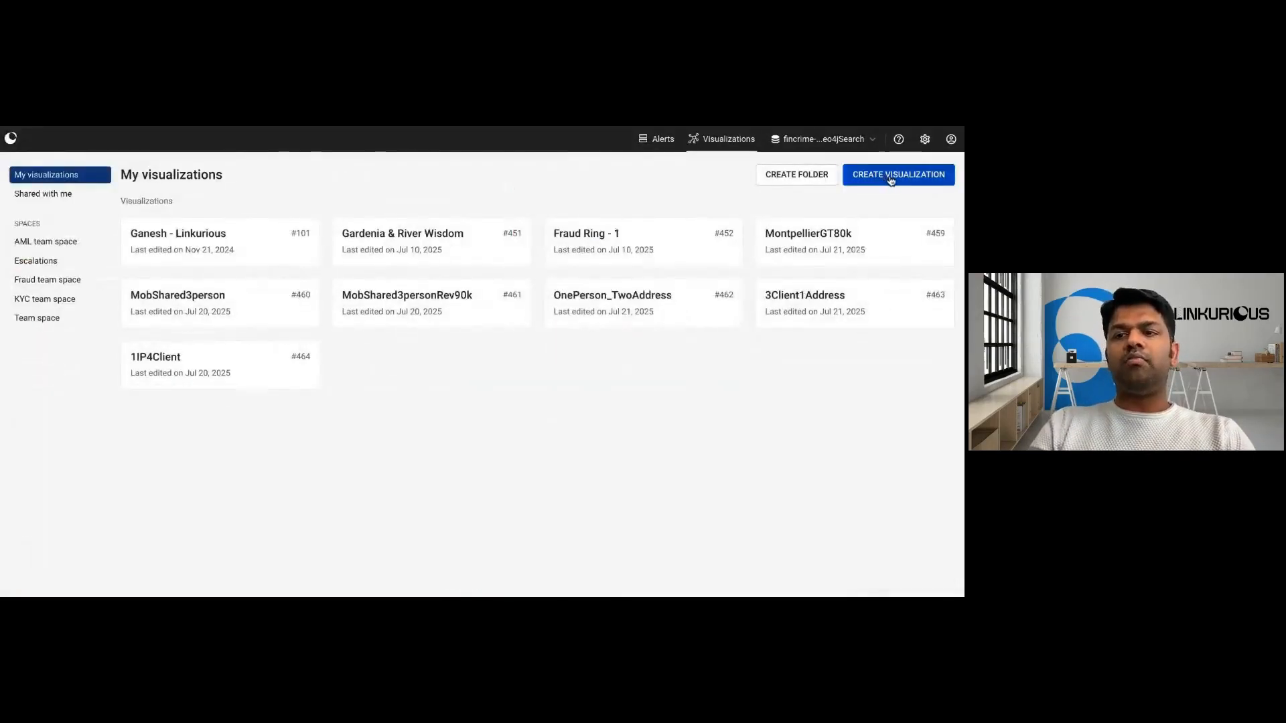
# - Create a new visualization and start a No Code Query Builder query with ADDRESS as the node category
pyautogui.click(886, 177)
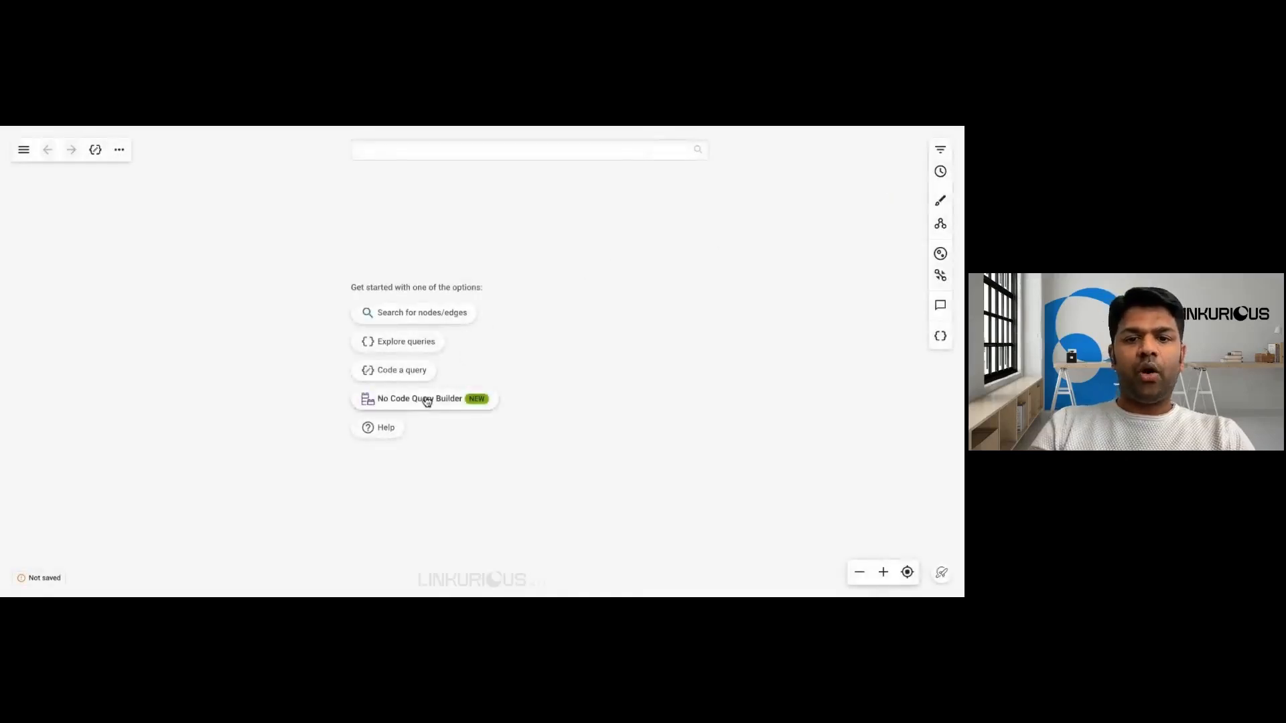
pyautogui.click(423, 399)
pyautogui.click(345, 377)
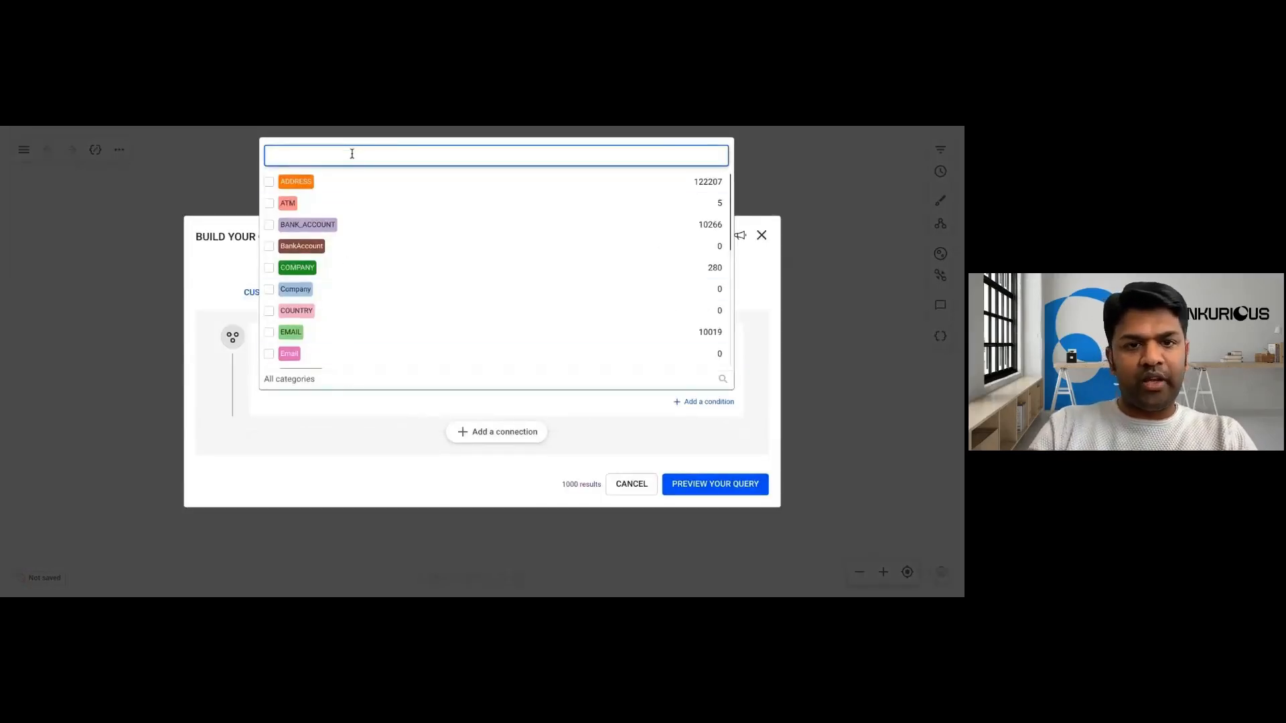
pyautogui.write('a')
pyautogui.click(318, 181)
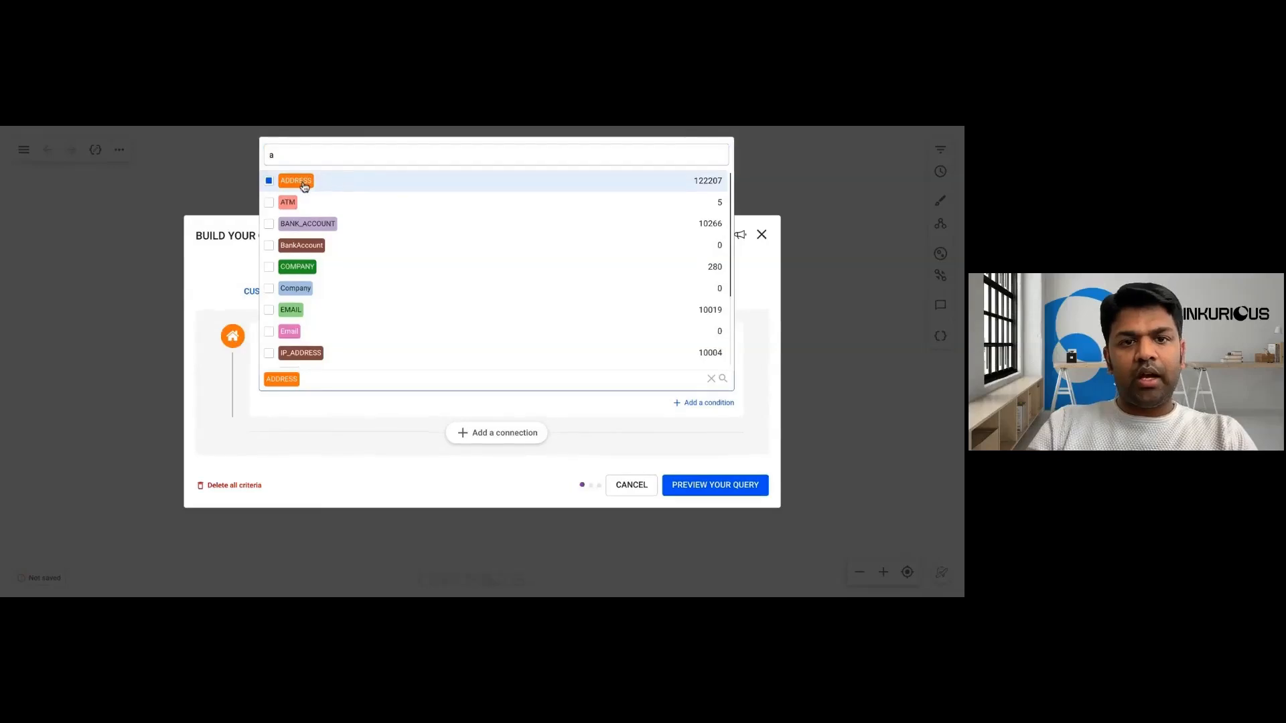
pyautogui.click(327, 438)
# - Add a HAS_ADDRESS connection from the ADDRESS block to the PERSON category
pyautogui.click(505, 435)
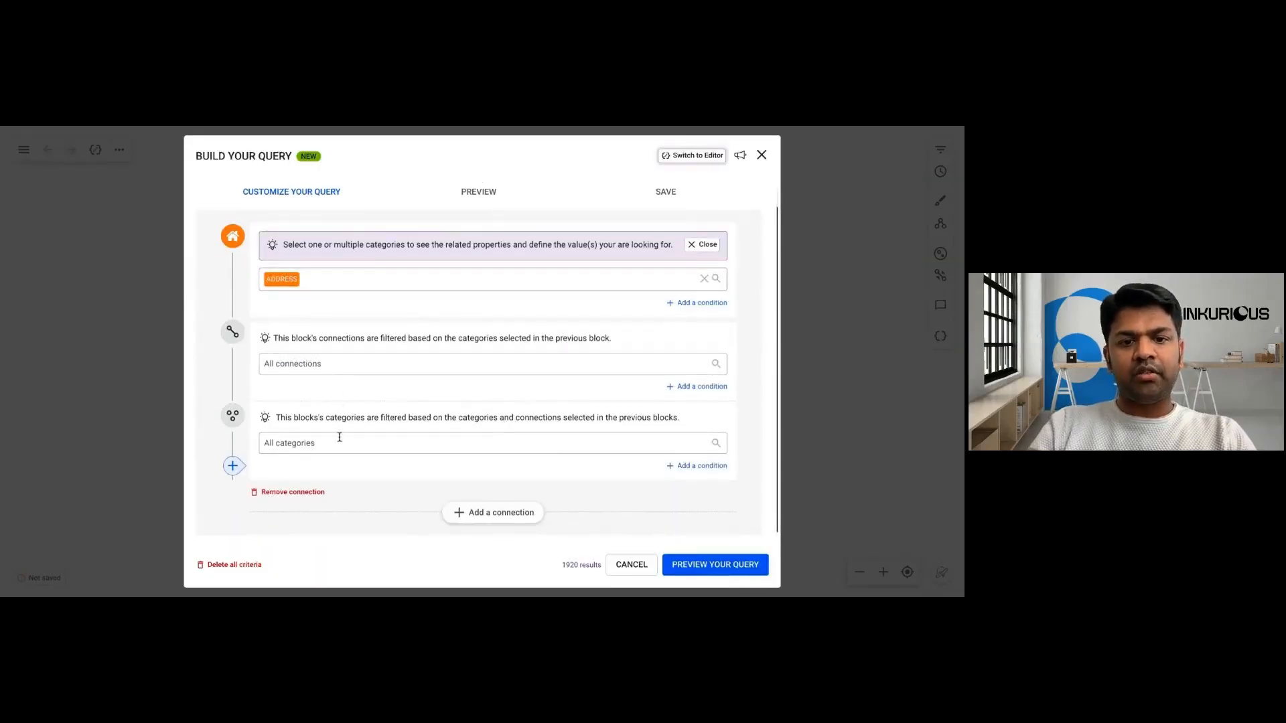
pyautogui.click(339, 362)
pyautogui.click(358, 351)
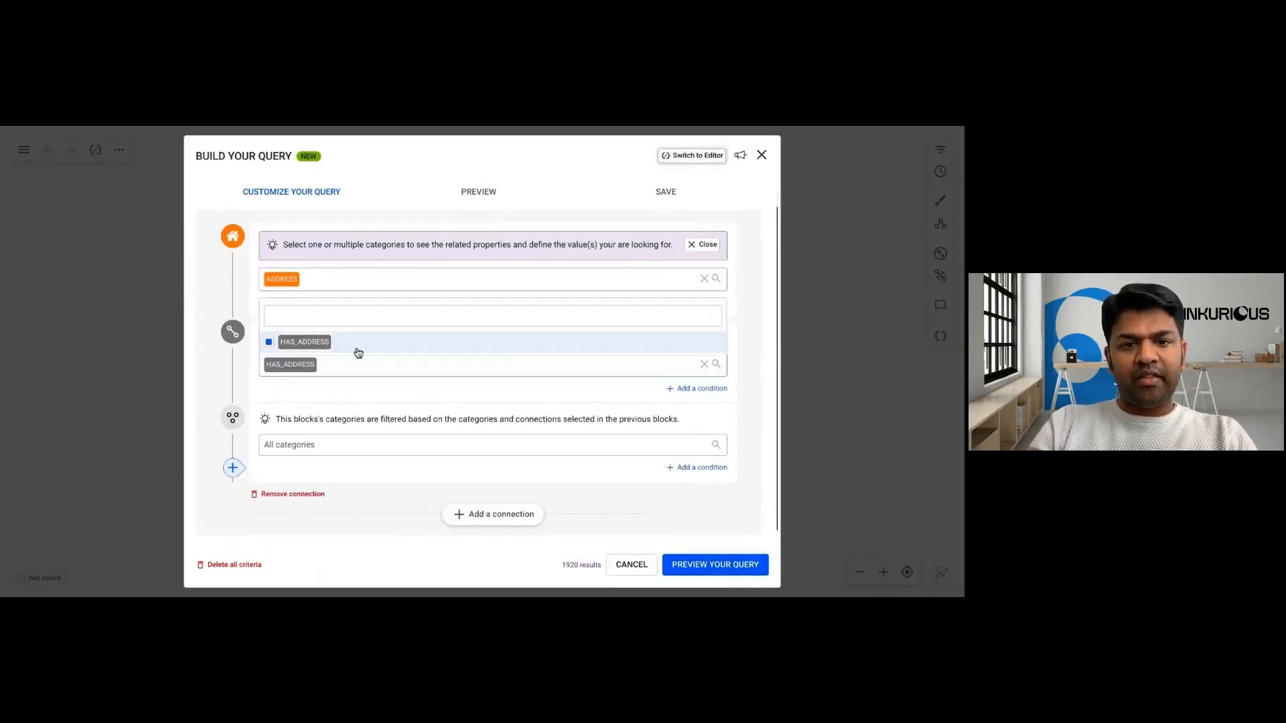
pyautogui.click(339, 442)
pyautogui.click(341, 404)
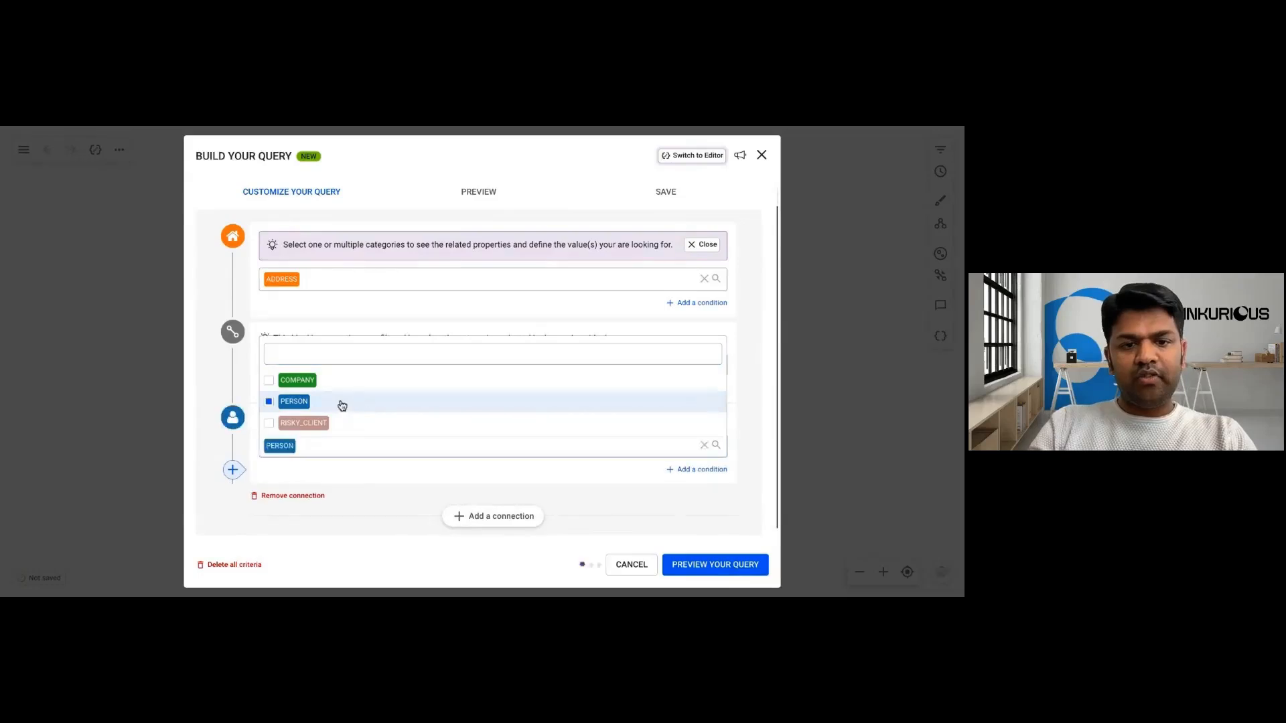
pyautogui.click(377, 518)
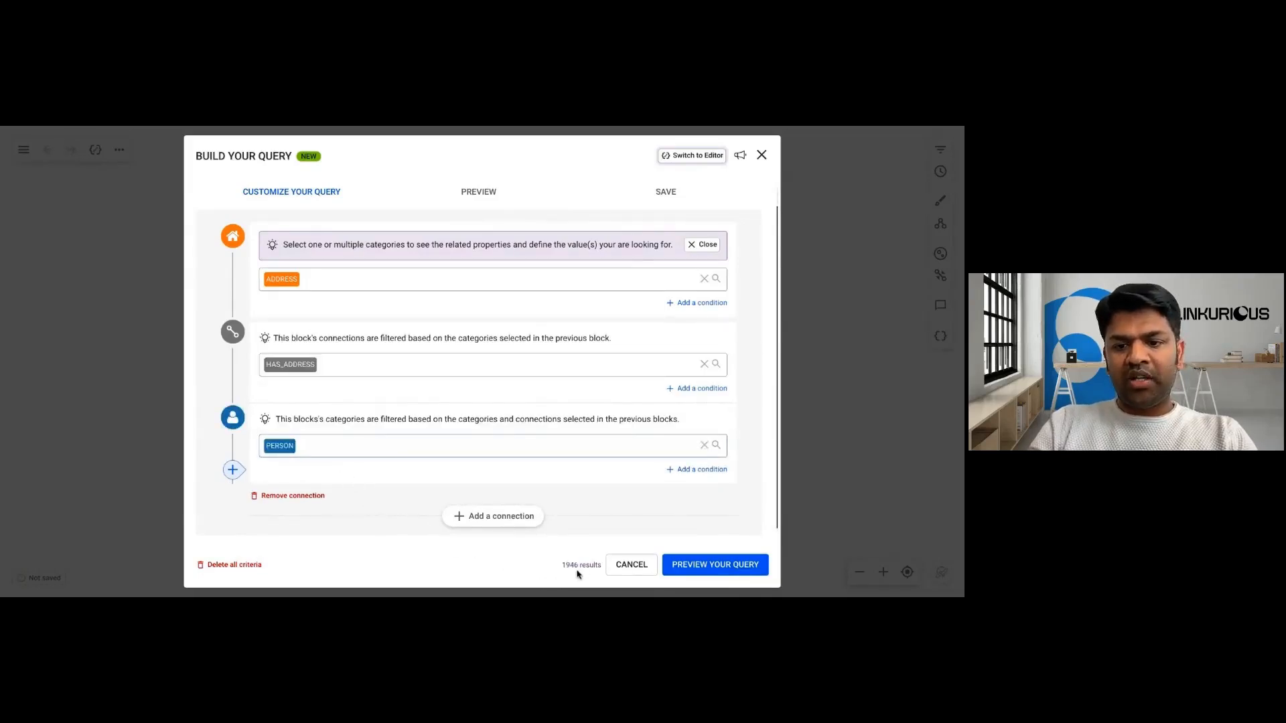
# - Restrict the number of PERSON elements connected to each address to at least 3
pyautogui.click(235, 472)
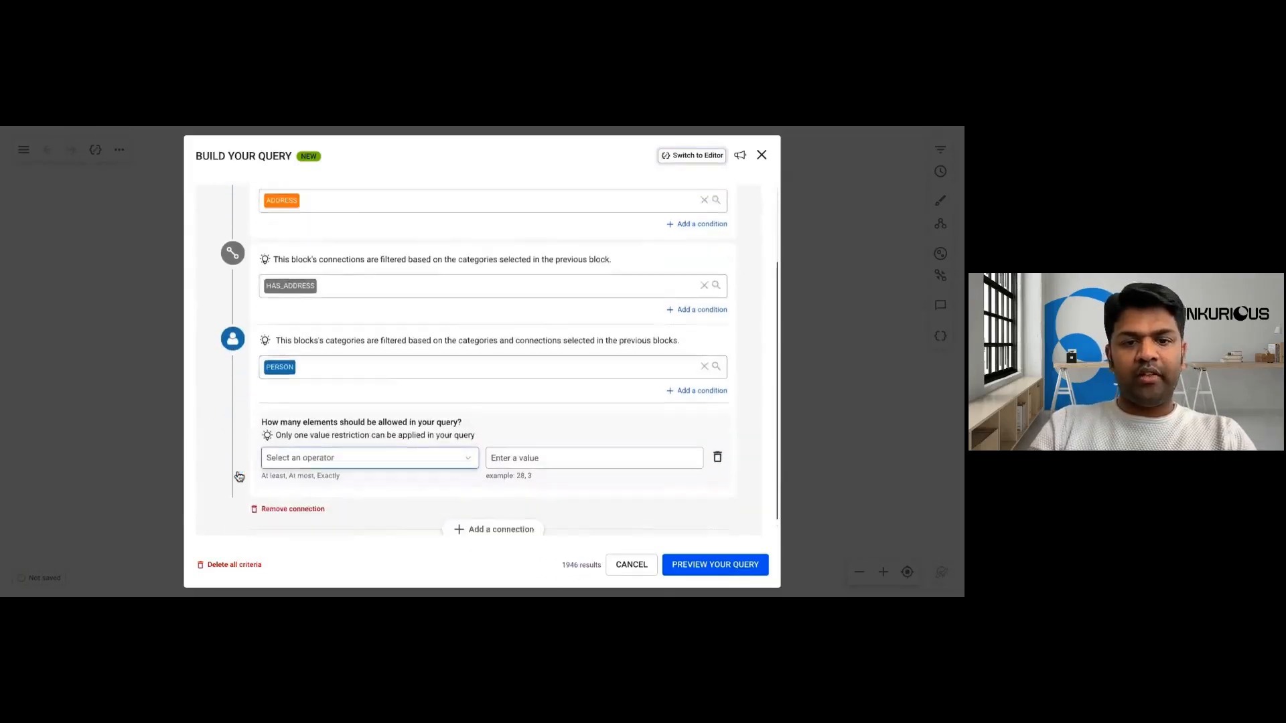
pyautogui.click(364, 445)
pyautogui.click(315, 375)
pyautogui.click(600, 437)
pyautogui.write('3')
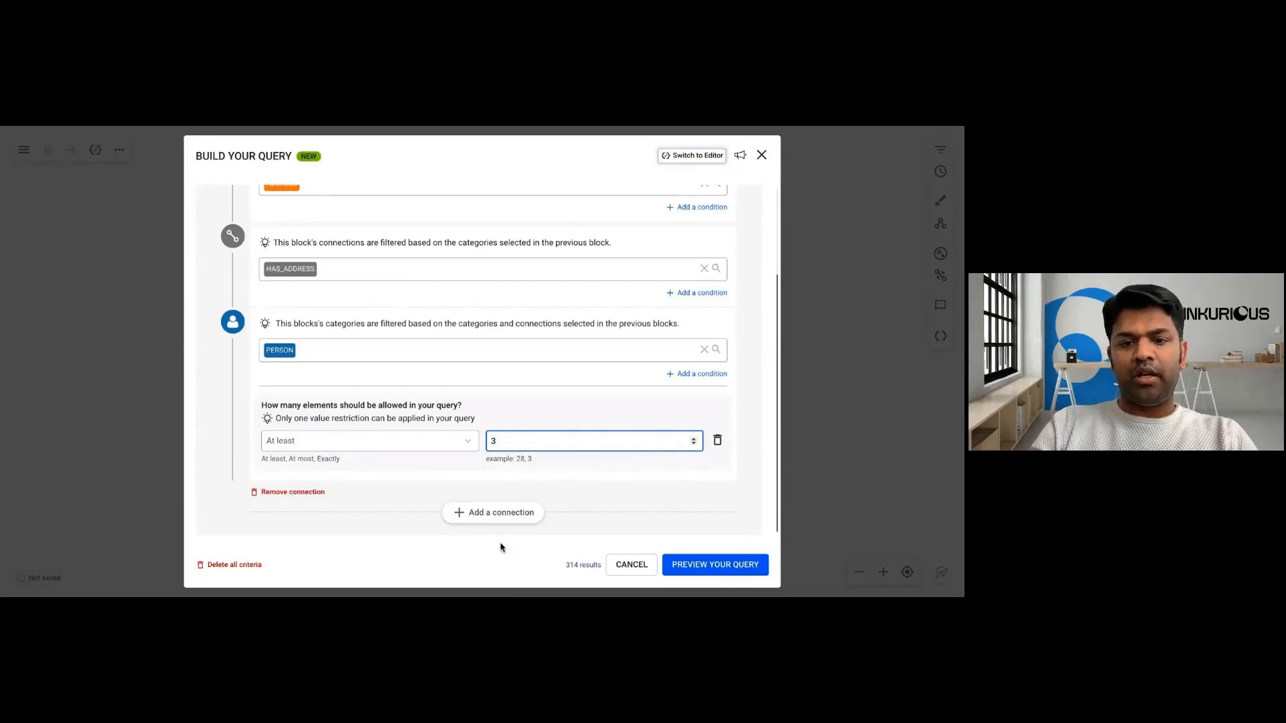
# - Delete all criteria of the address query and choose PHONE_NUMBER as the node category instead
pyautogui.click(241, 566)
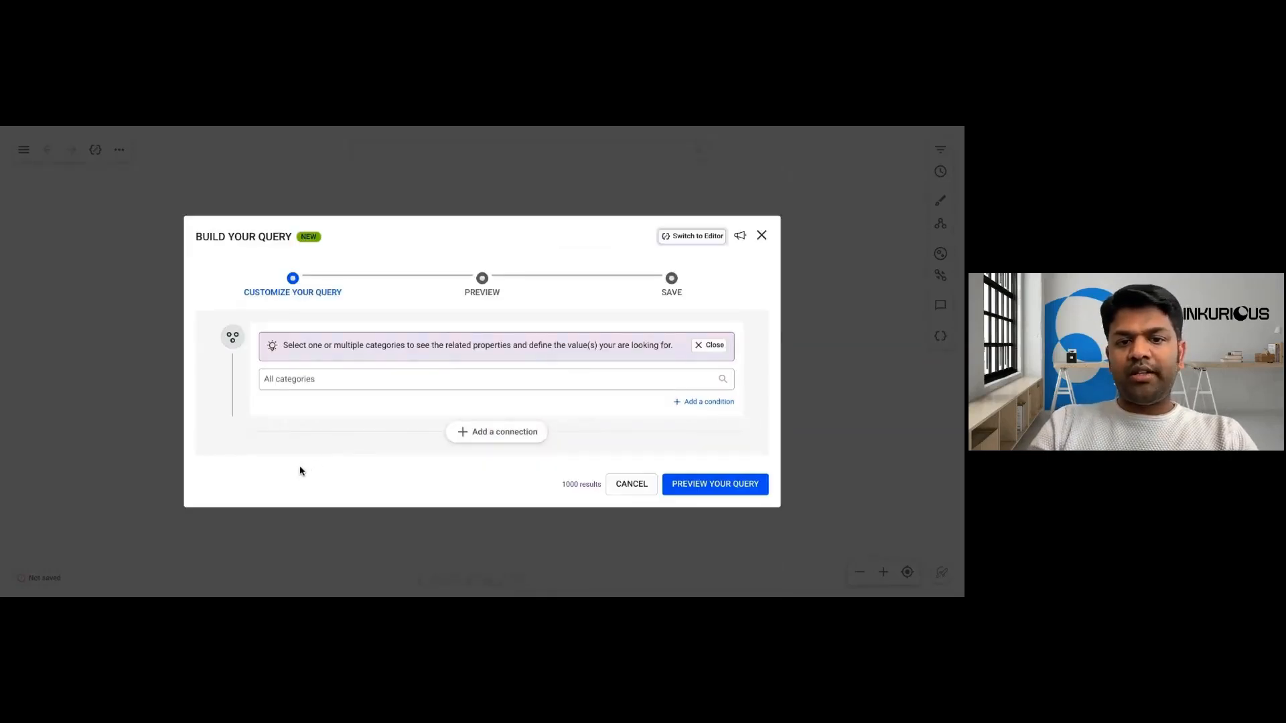
pyautogui.click(442, 382)
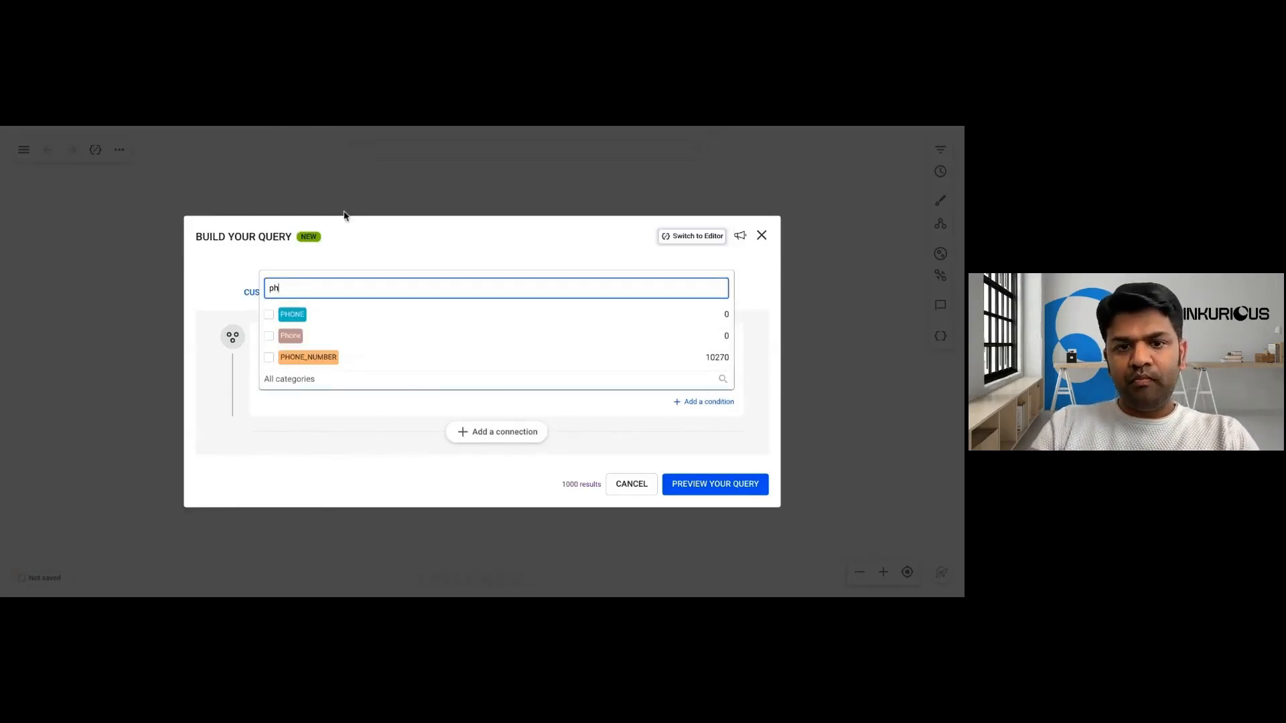
pyautogui.click(373, 358)
pyautogui.click(291, 420)
# - Add a HAS_PHONE_NUMBER connection from the PHONE_NUMBER block to the PERSON category
pyautogui.click(497, 438)
pyautogui.click(345, 366)
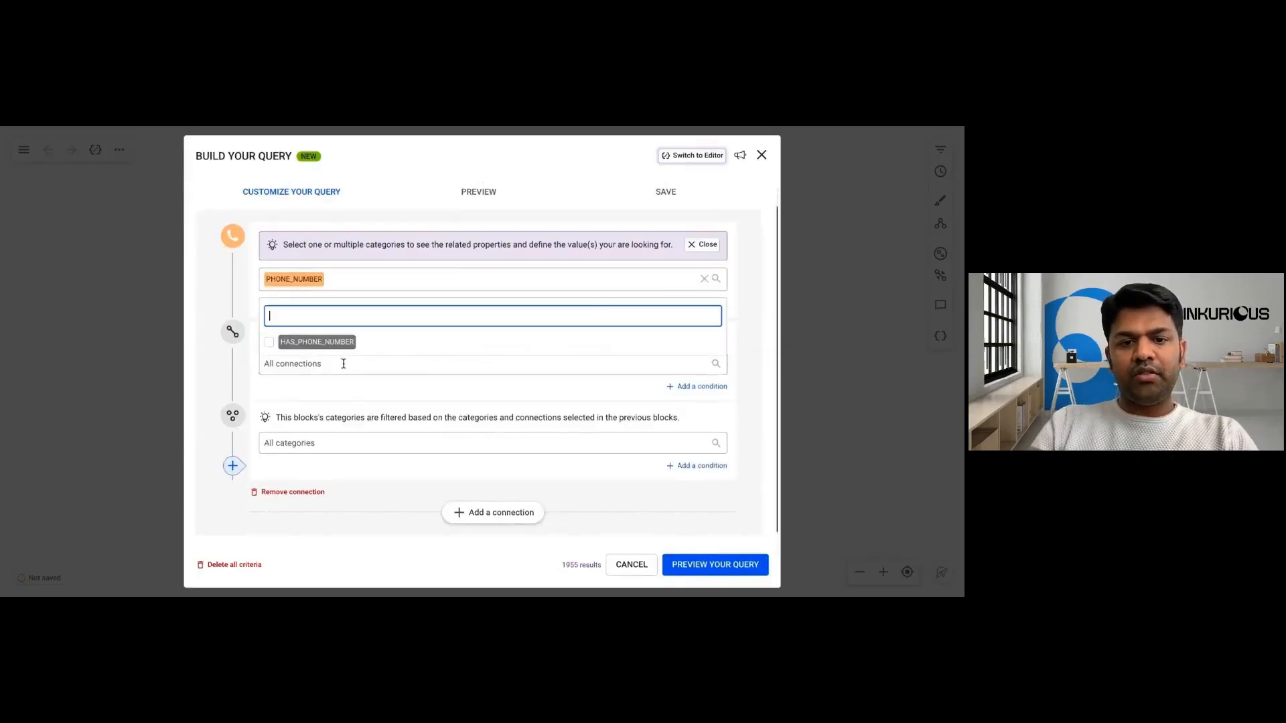
pyautogui.click(317, 342)
pyautogui.click(324, 442)
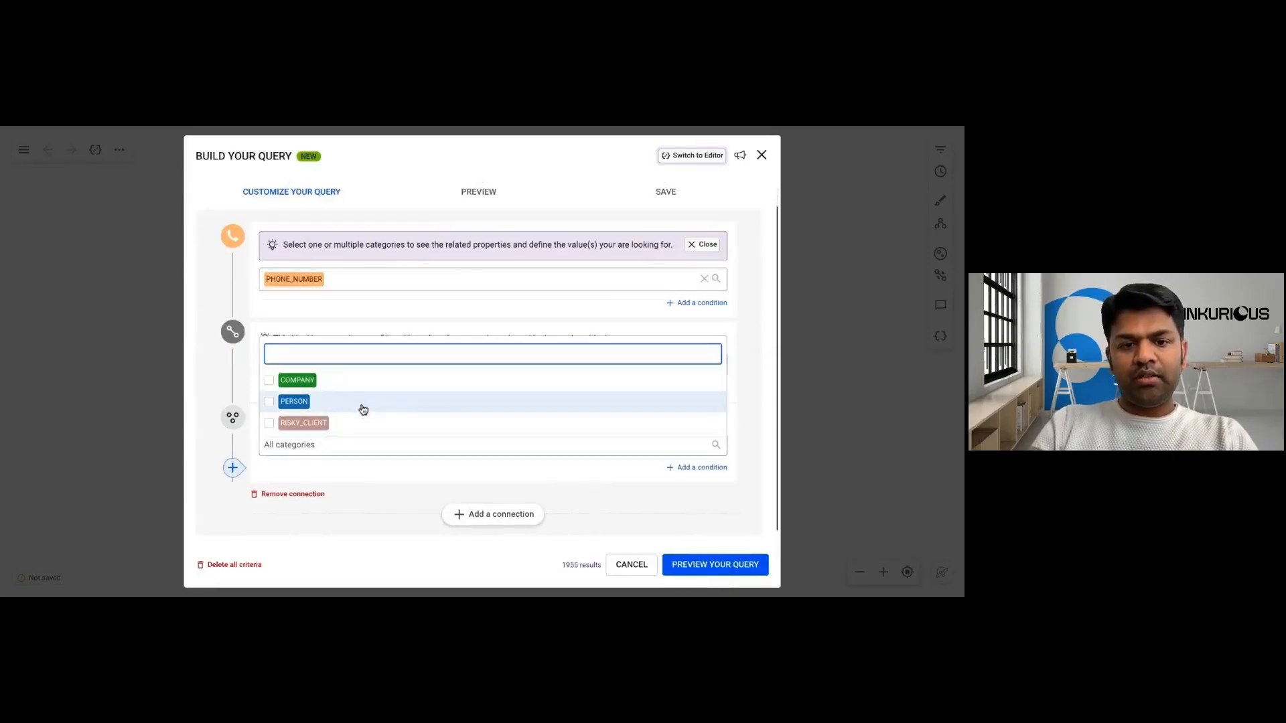
pyautogui.click(362, 407)
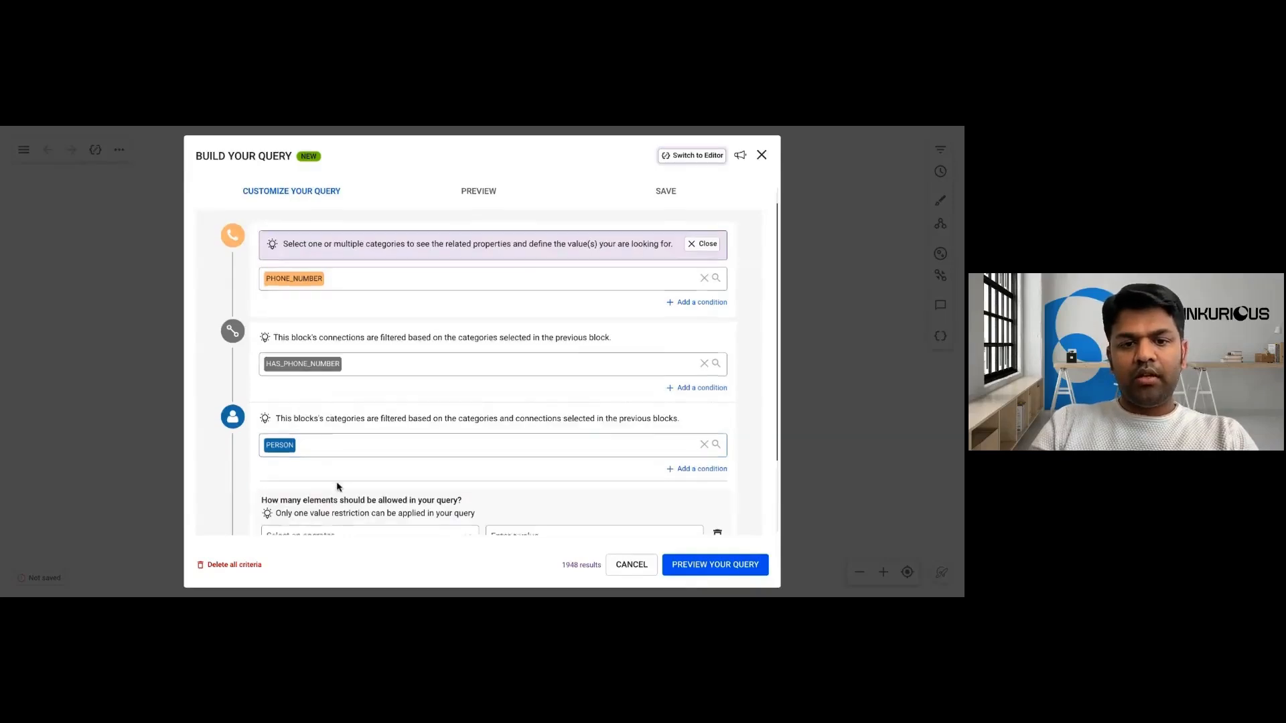
# - Restrict the PERSON elements connected to each phone number to at least 2, and raise the minimum to 3
pyautogui.scroll(-2, 337, 487)
pyautogui.click(368, 445)
pyautogui.click(335, 381)
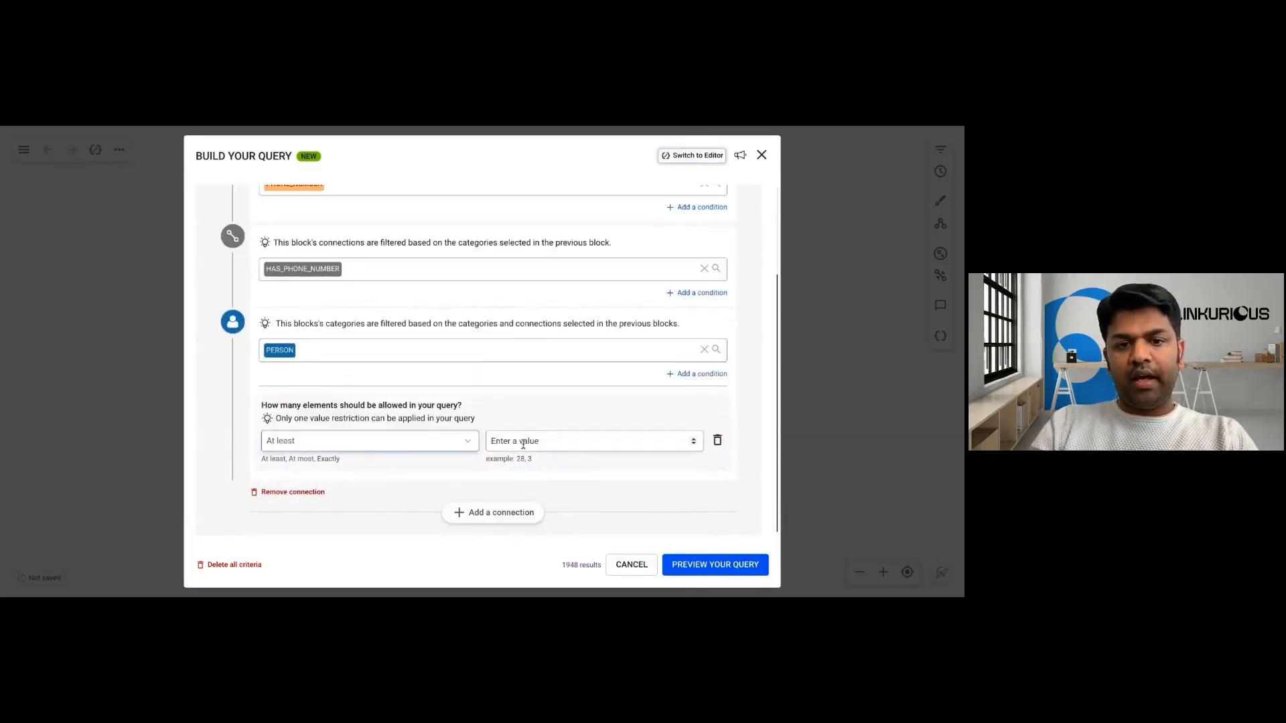
pyautogui.click(540, 444)
pyautogui.write('2')
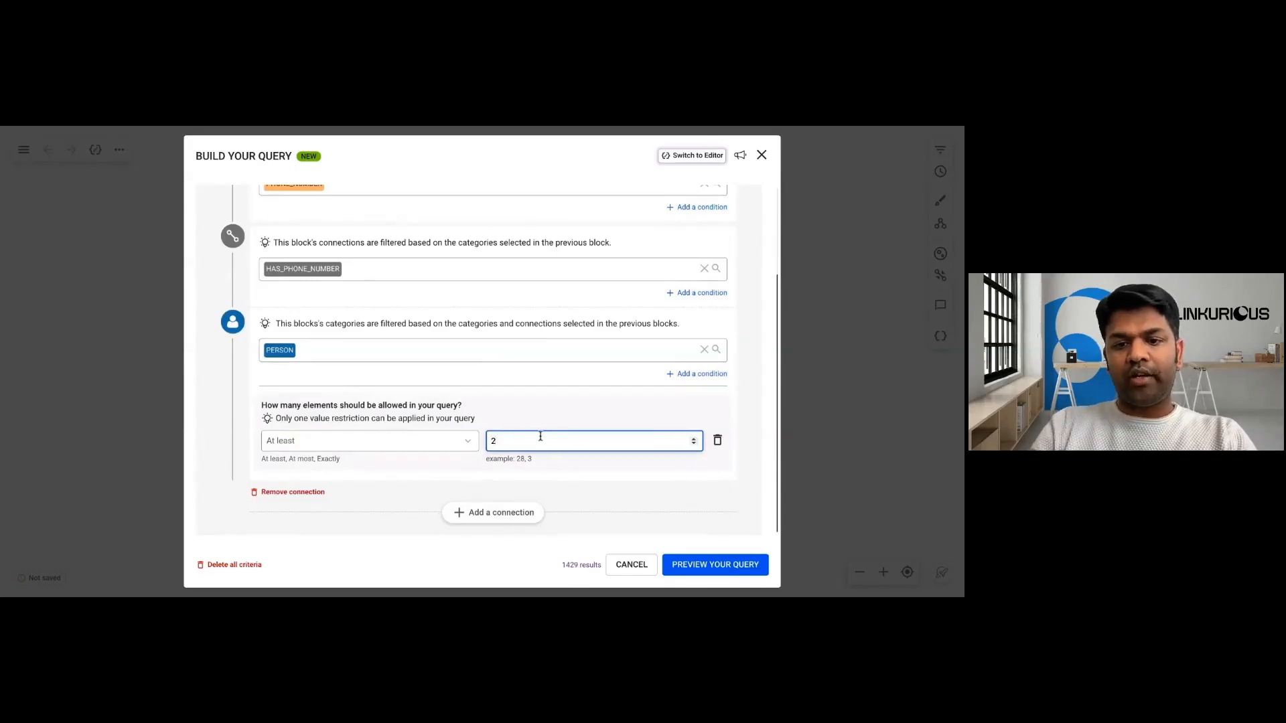
pyautogui.press('BackSpace')
pyautogui.write('3')
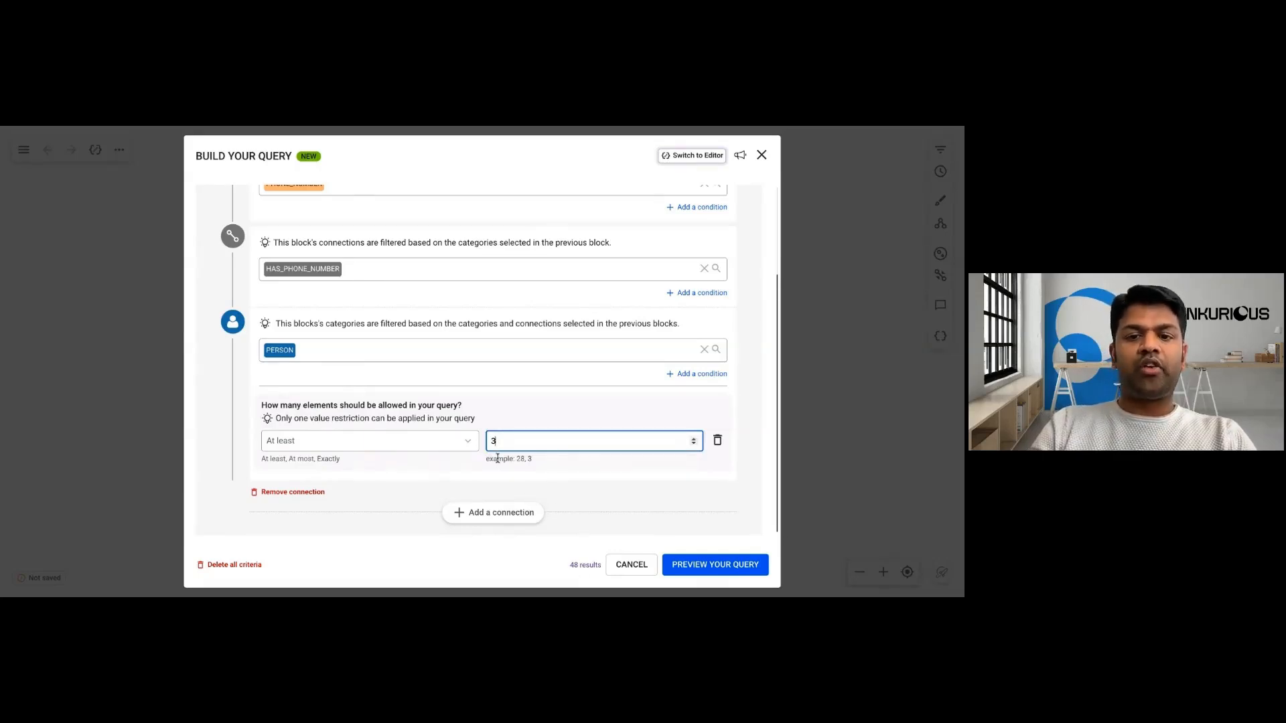
# - Review the phone number query's blocks and close the query builder, discarding the unsaved query
pyautogui.scroll(1, 307, 229)
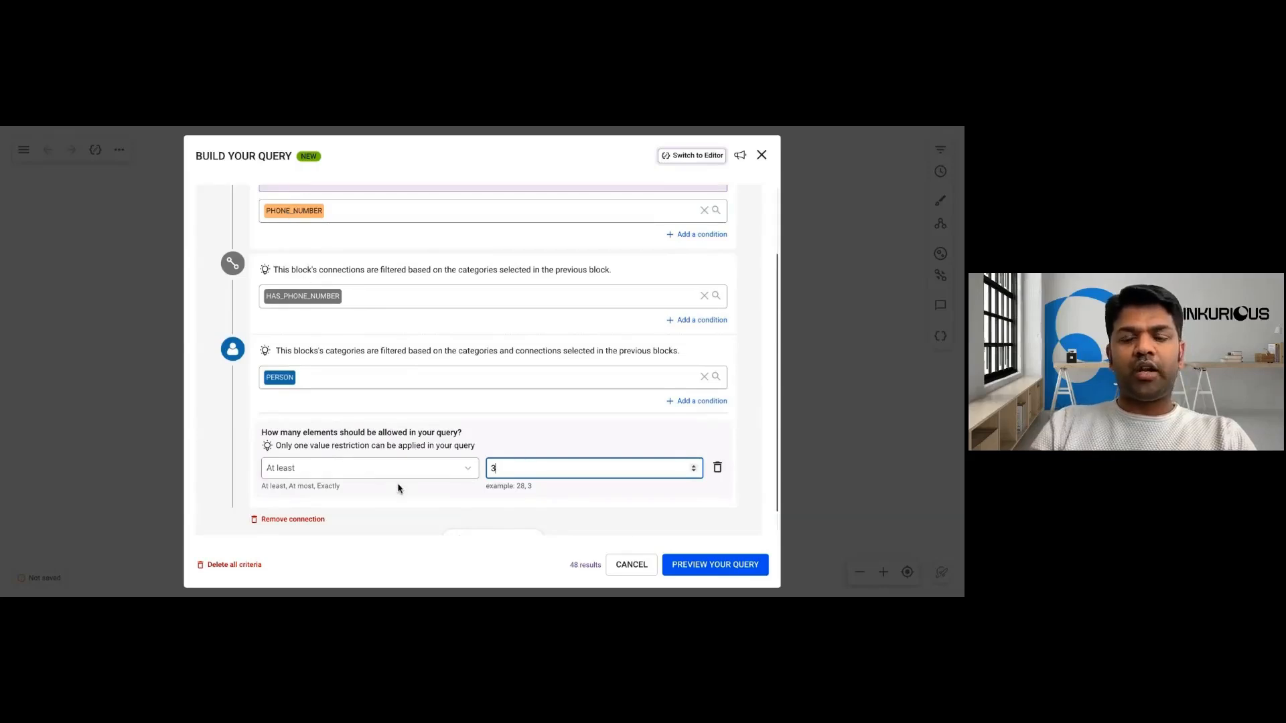
pyautogui.scroll(-1, 657, 516)
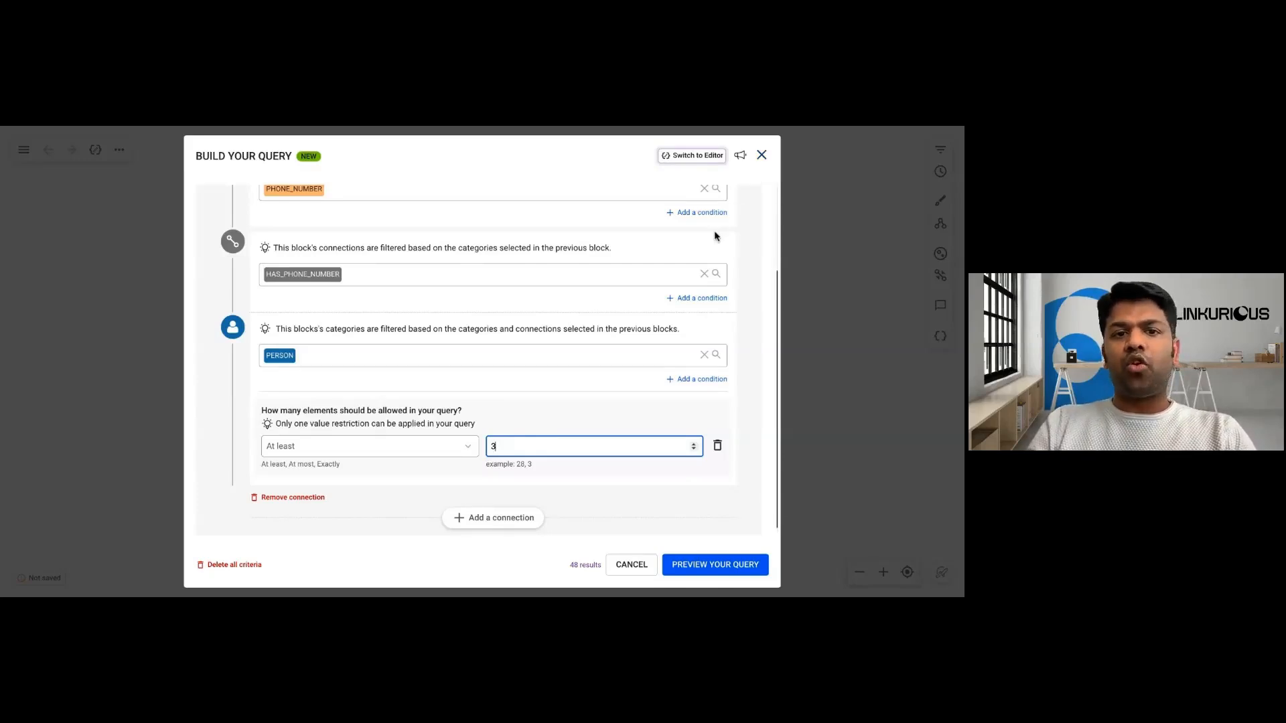
pyautogui.scroll(4, 715, 235)
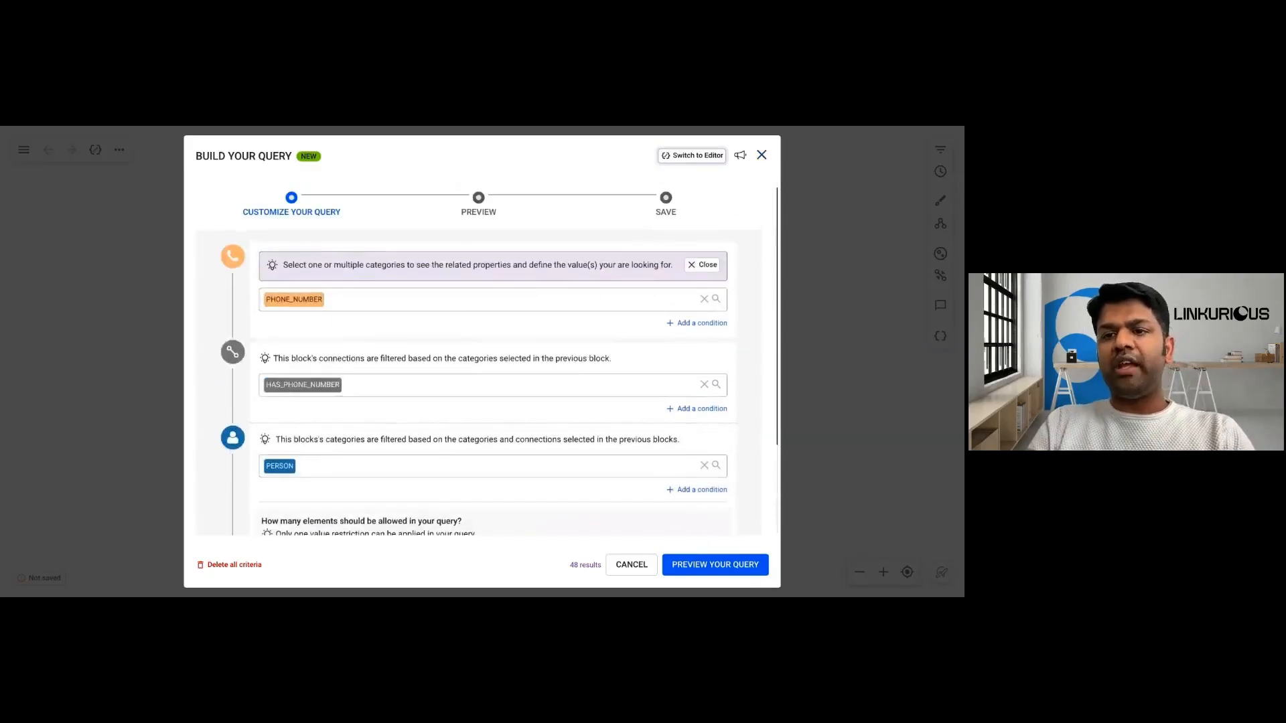
pyautogui.click(762, 155)
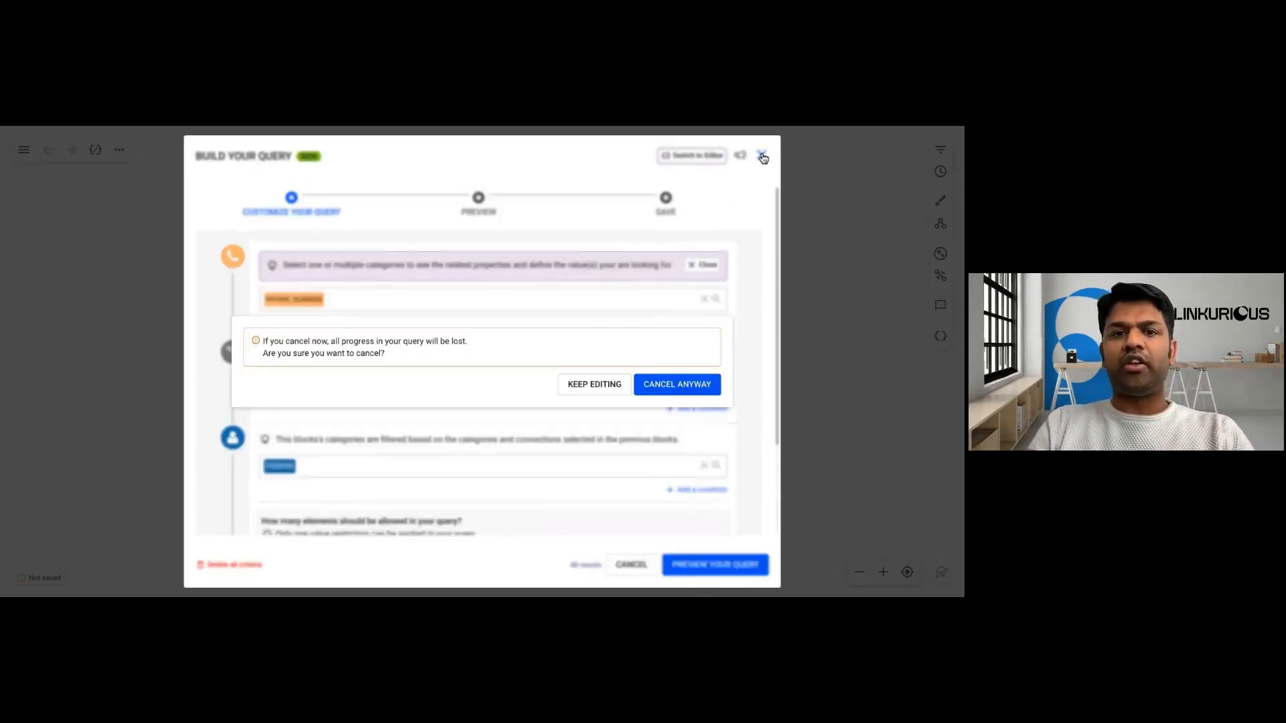
pyautogui.click(648, 388)
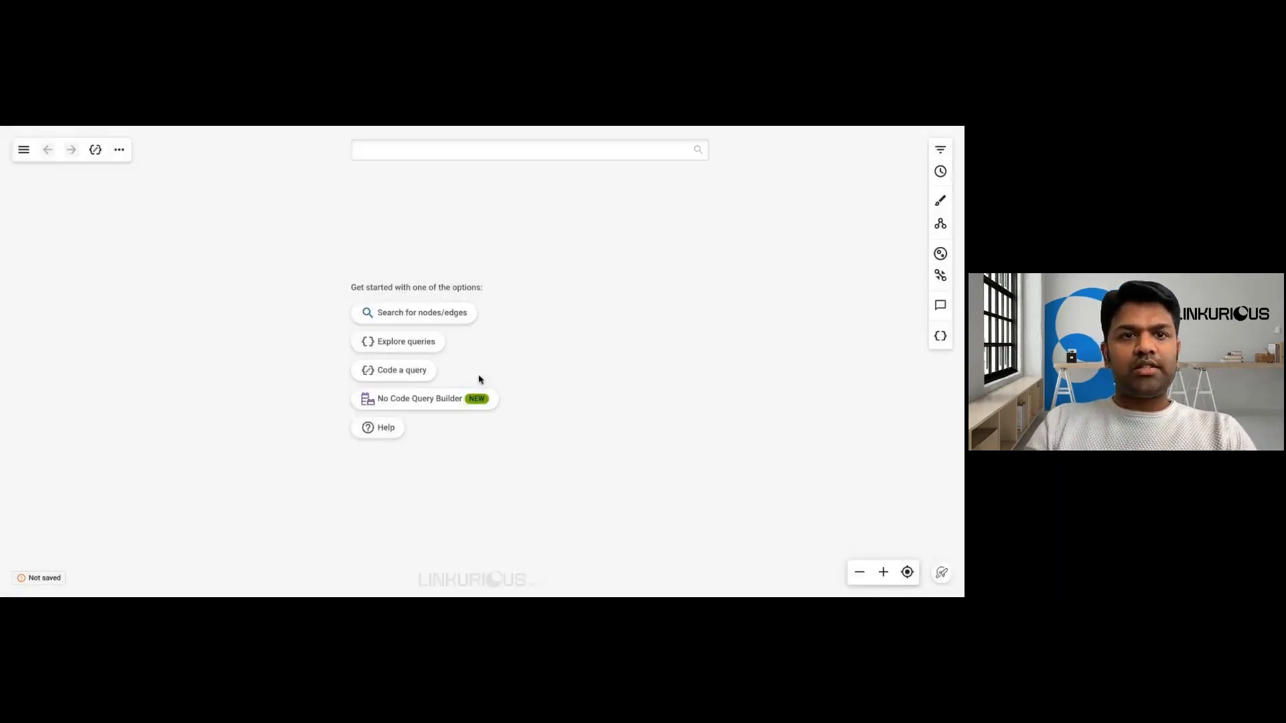
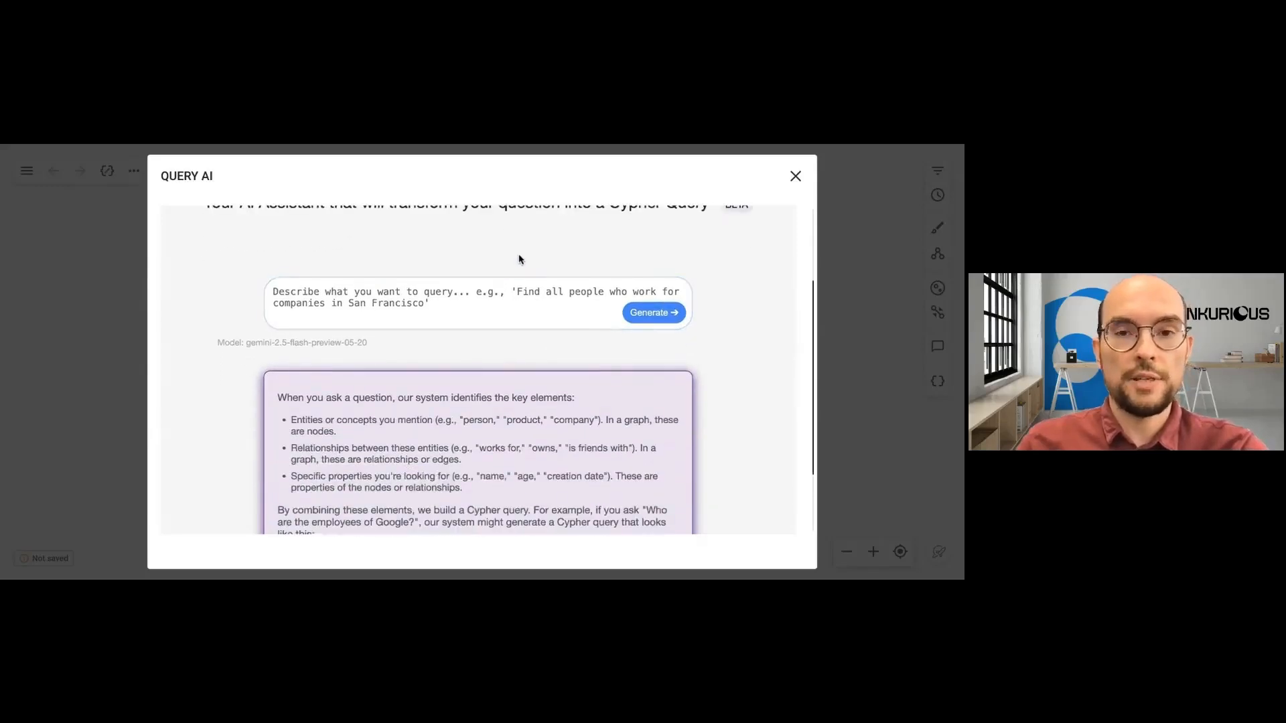
# - Generate a Cypher query with Query AI from the question "Find all german customers." and preview its results
pyautogui.scroll(-1, 516, 258)
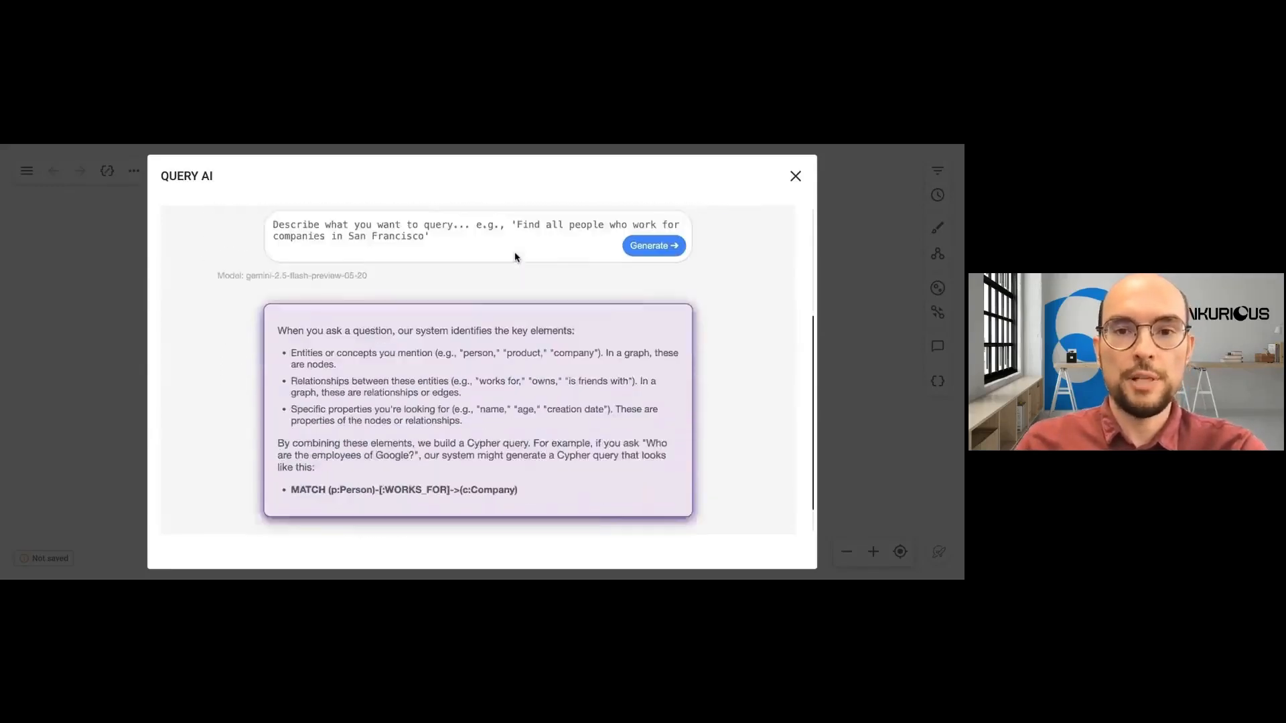
pyautogui.scroll(2, 517, 255)
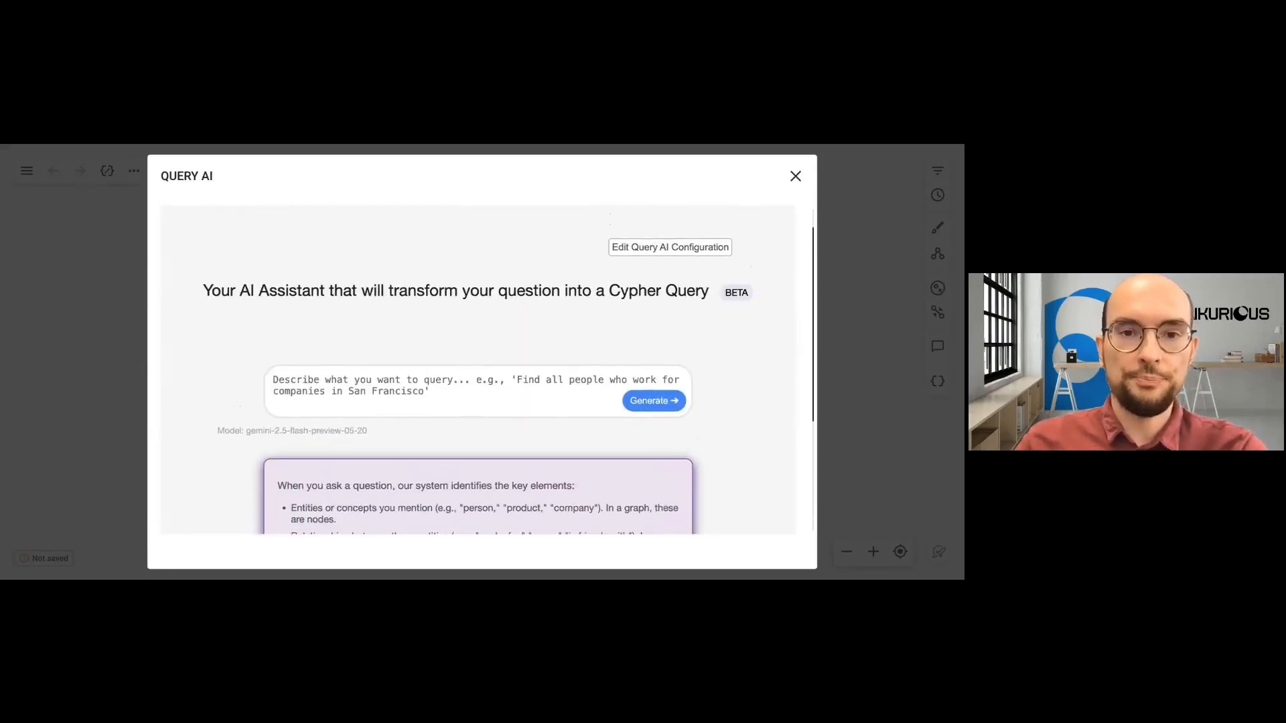
pyautogui.click(369, 390)
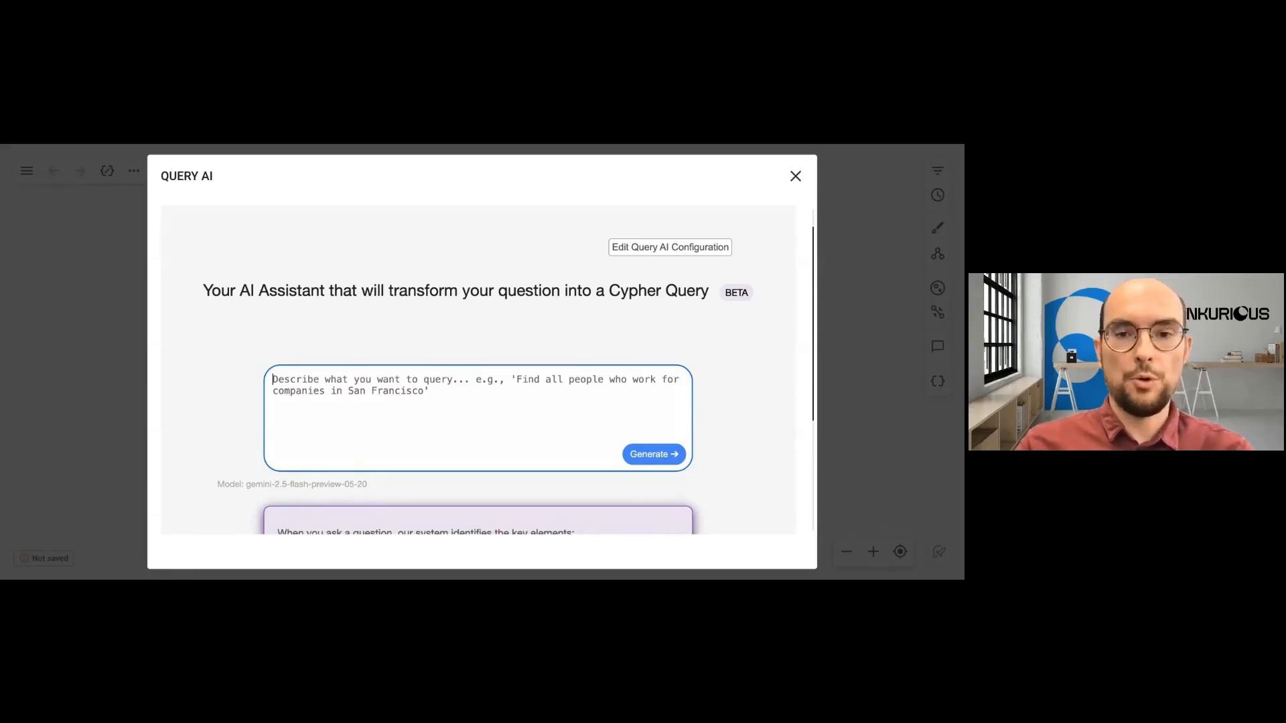
pyautogui.write('Find ')
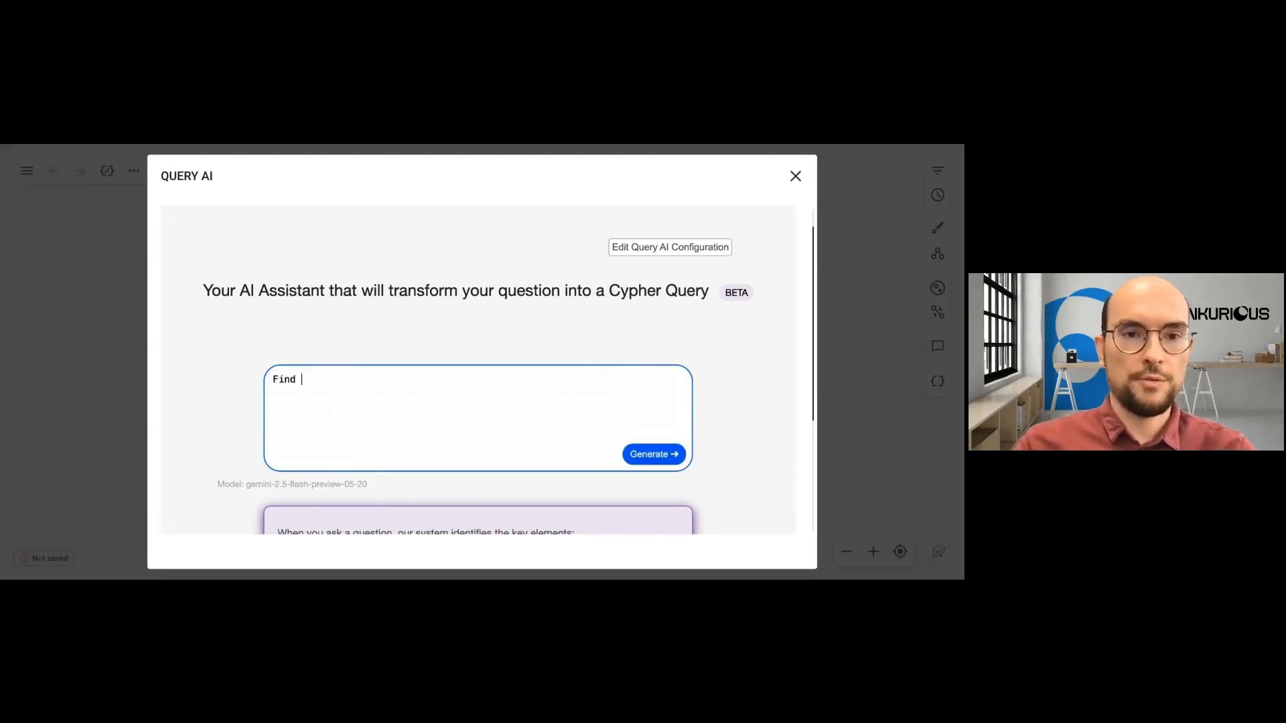
pyautogui.write('all german custome')
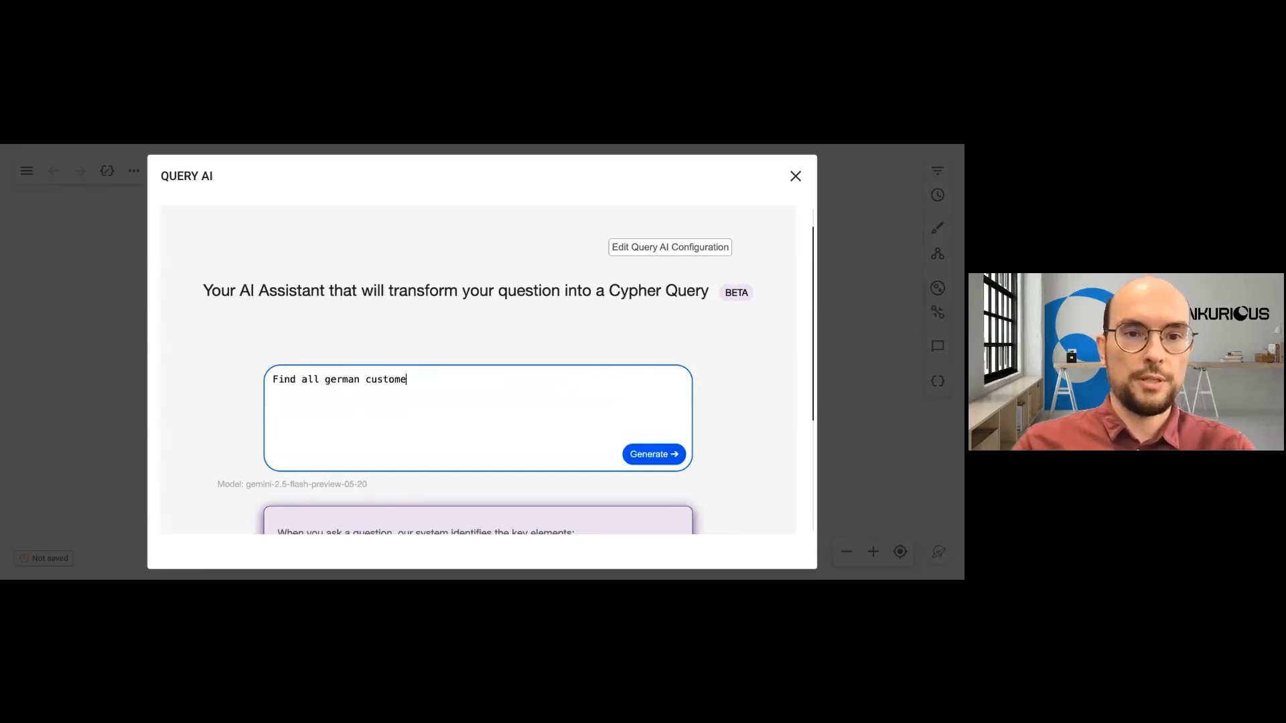
pyautogui.write('rs.')
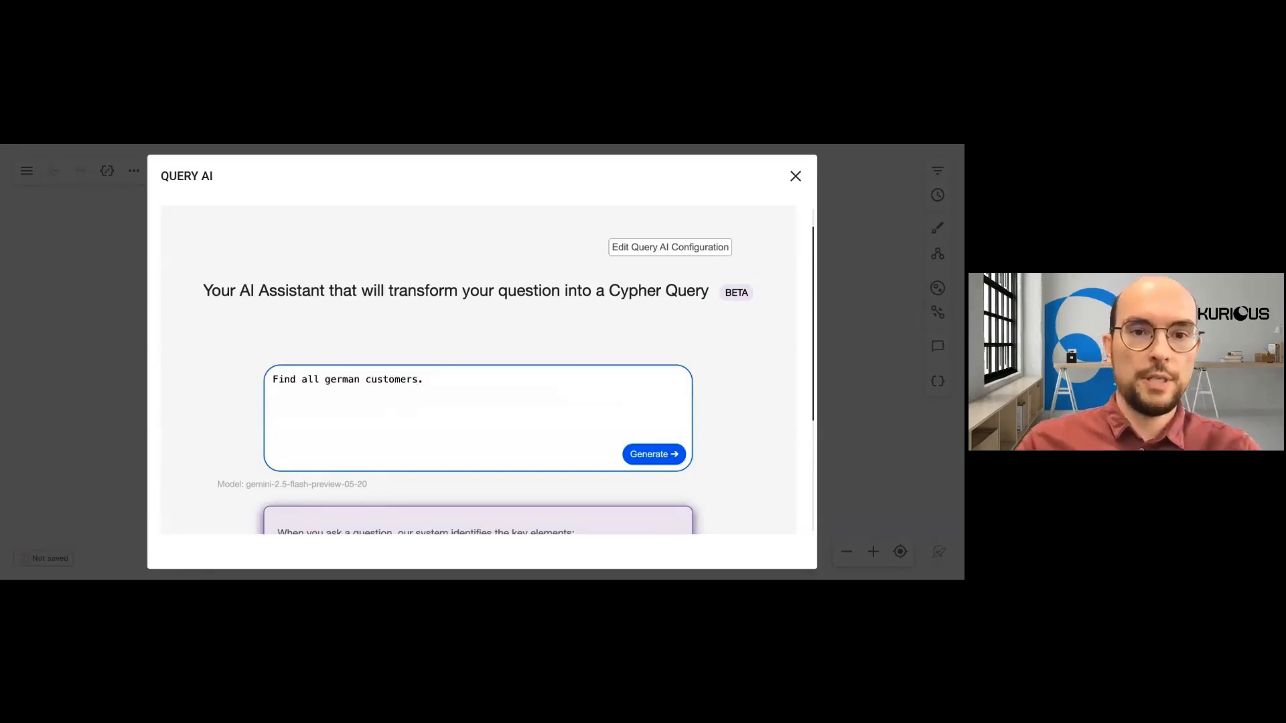
pyautogui.click(653, 455)
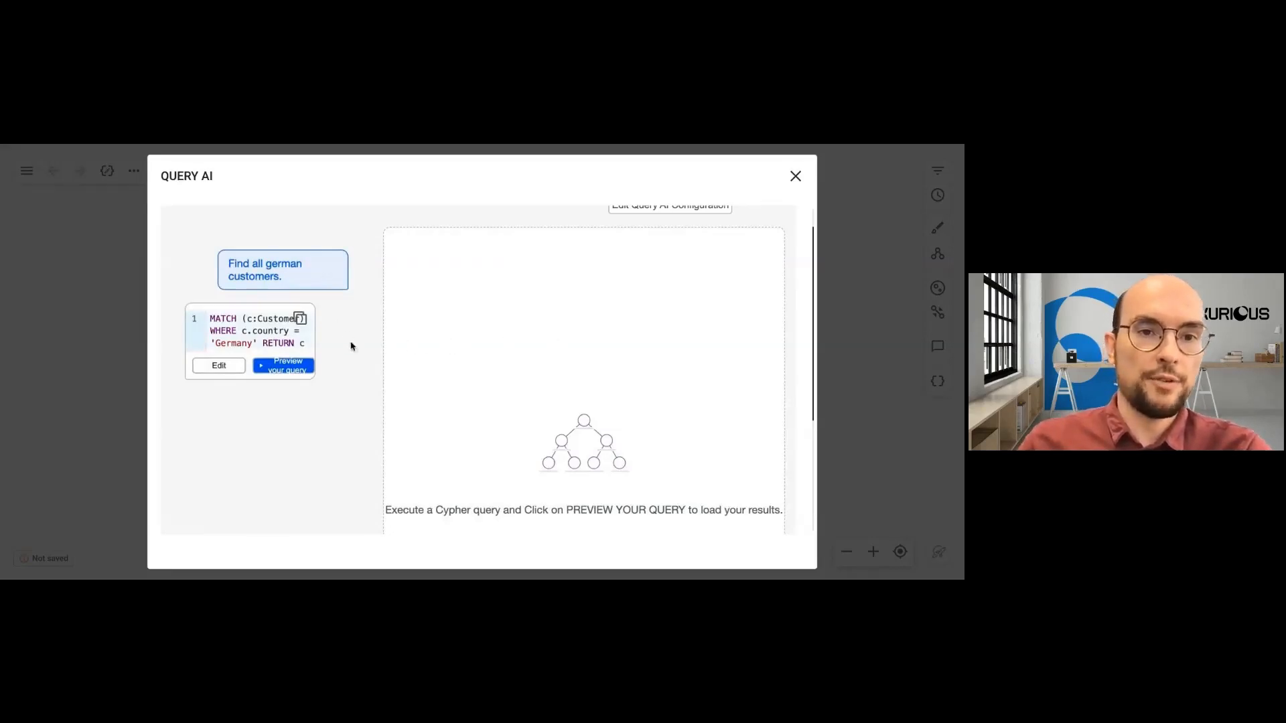
pyautogui.click(279, 373)
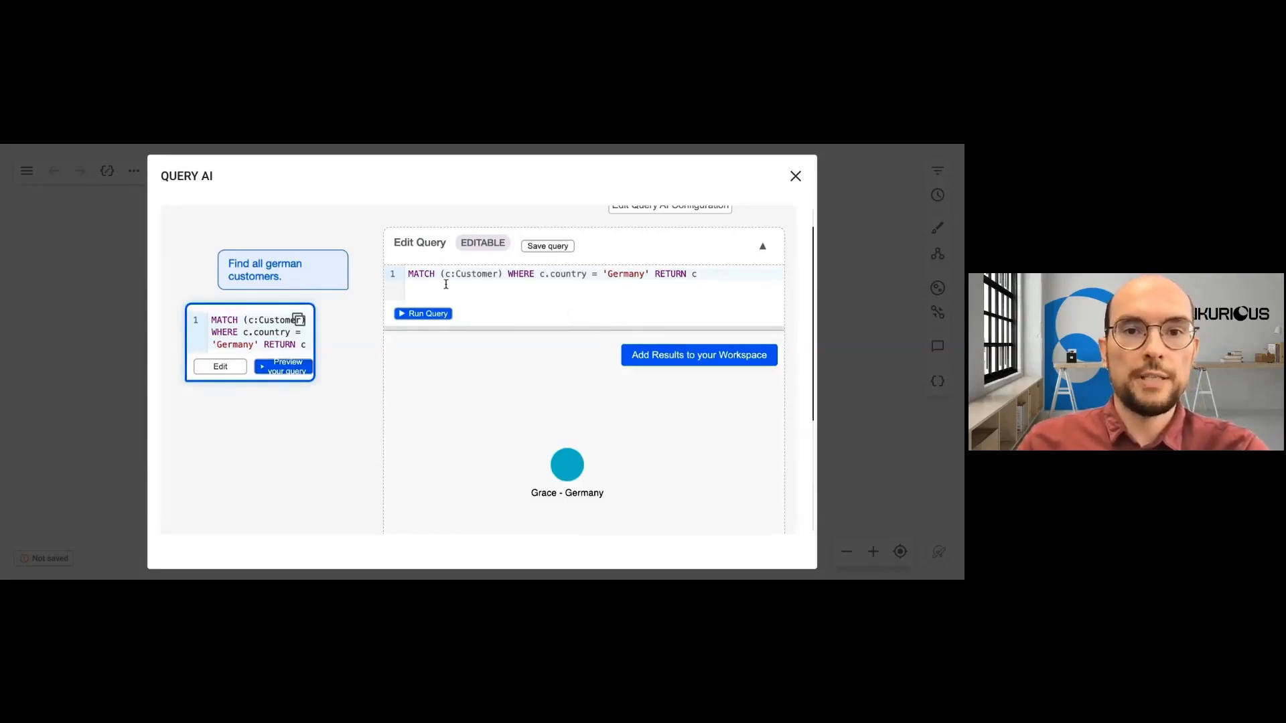
# - Replace the country 'Germany' with 'Spain' in the generated query and undo that change
pyautogui.doubleClick(614, 275)
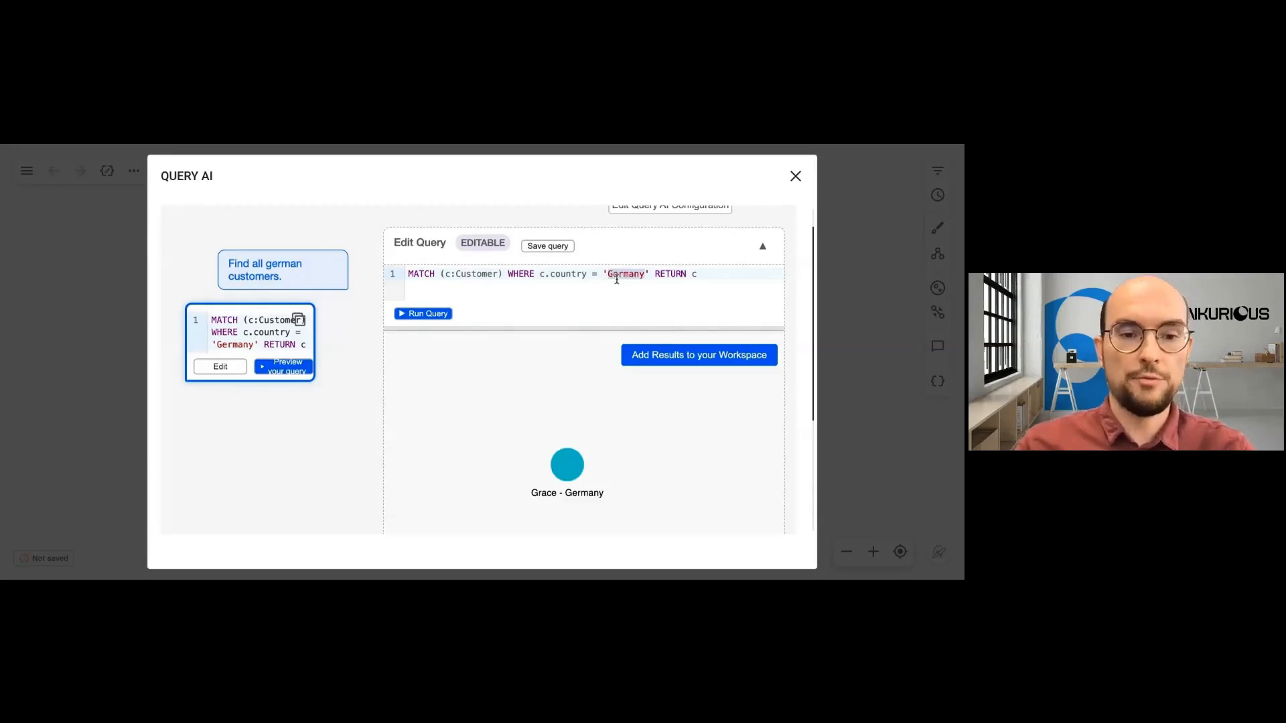
pyautogui.write('Spain')
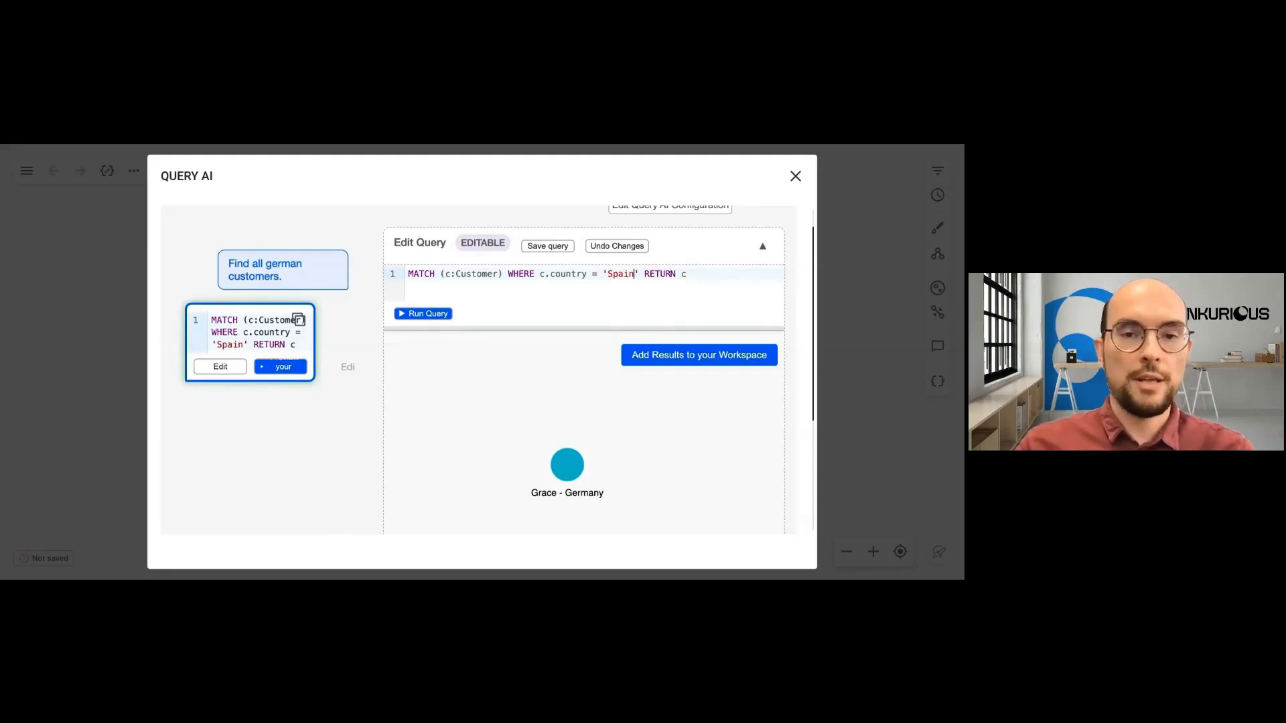
pyautogui.click(640, 246)
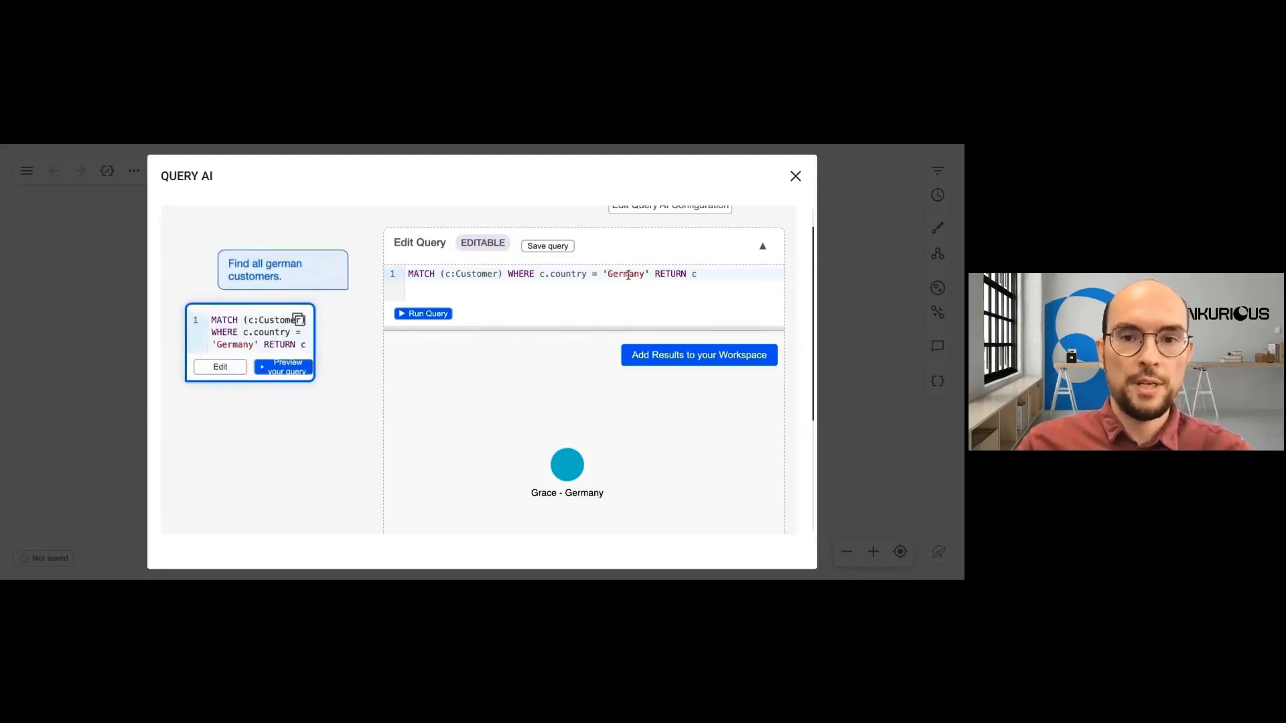
# - Generate another query from the German-language question "Zeige mir alle deutschen Kunden"
pyautogui.scroll(-3, 797, 330)
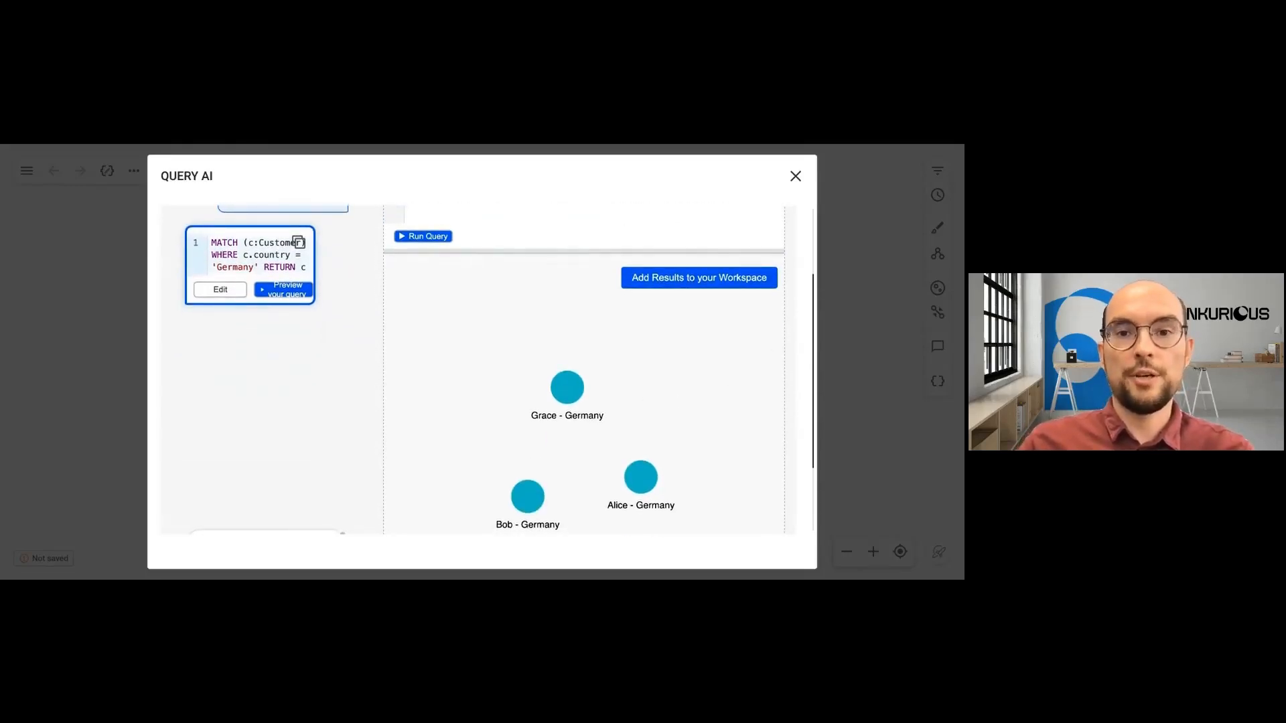
pyautogui.scroll(-4, 645, 390)
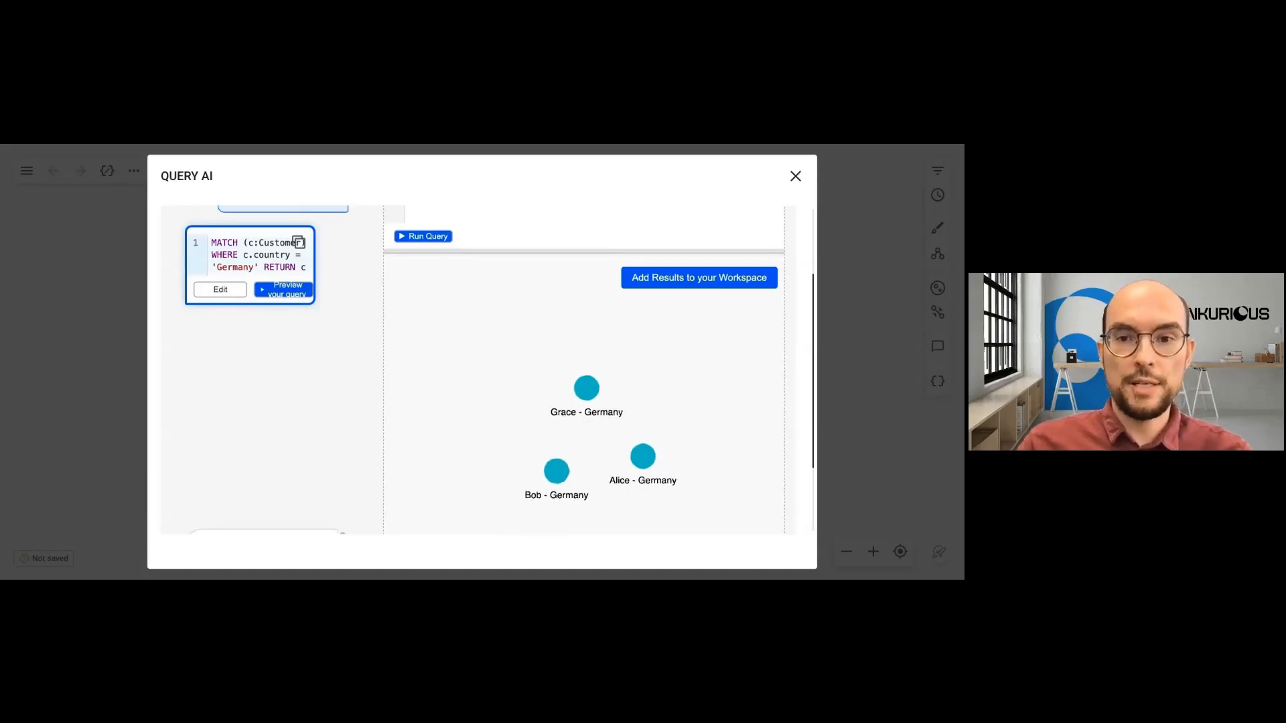
pyautogui.scroll(1, 646, 390)
pyautogui.moveTo(645, 393); pyautogui.dragTo(638, 369)
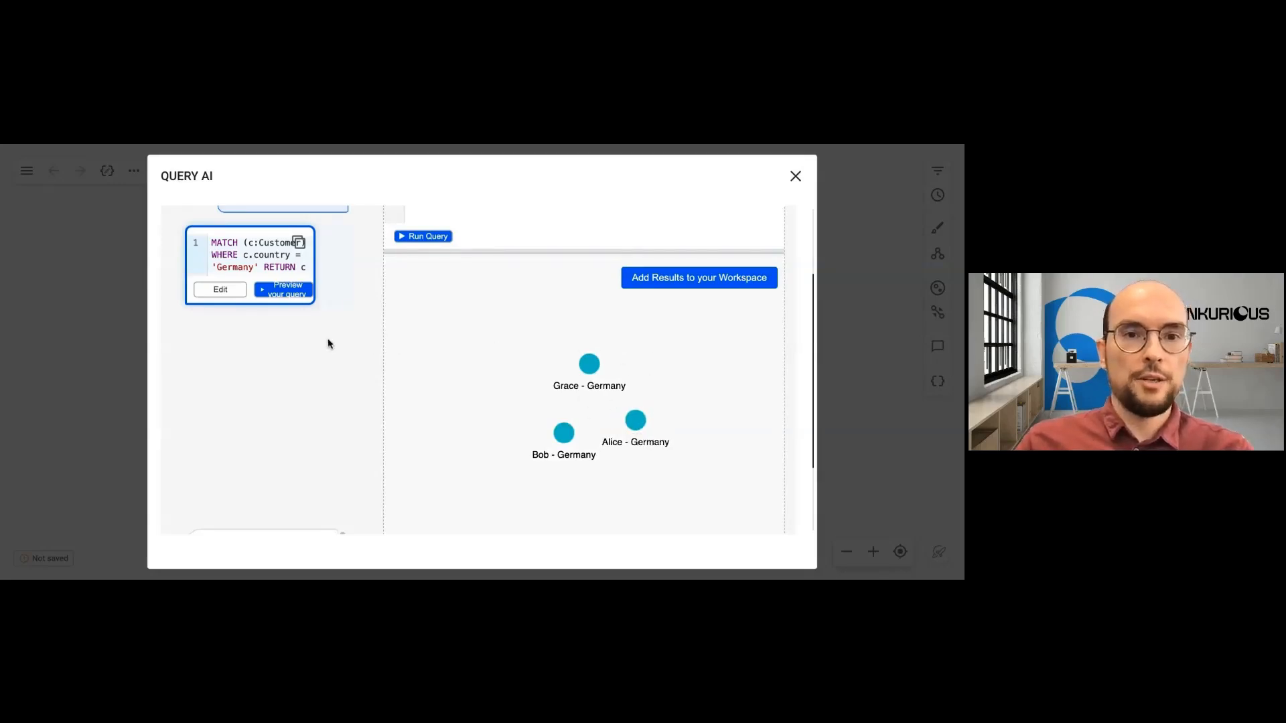
pyautogui.scroll(-1, 327, 344)
pyautogui.scroll(-3, 327, 343)
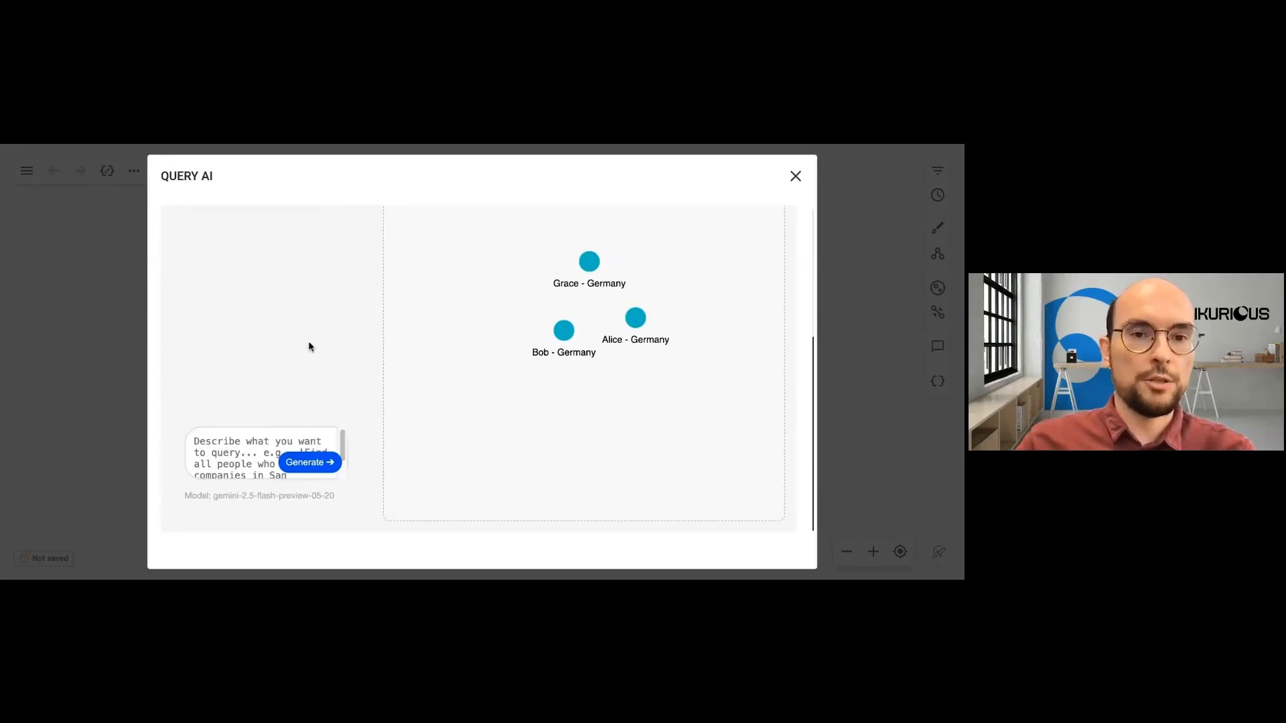
pyautogui.click(238, 443)
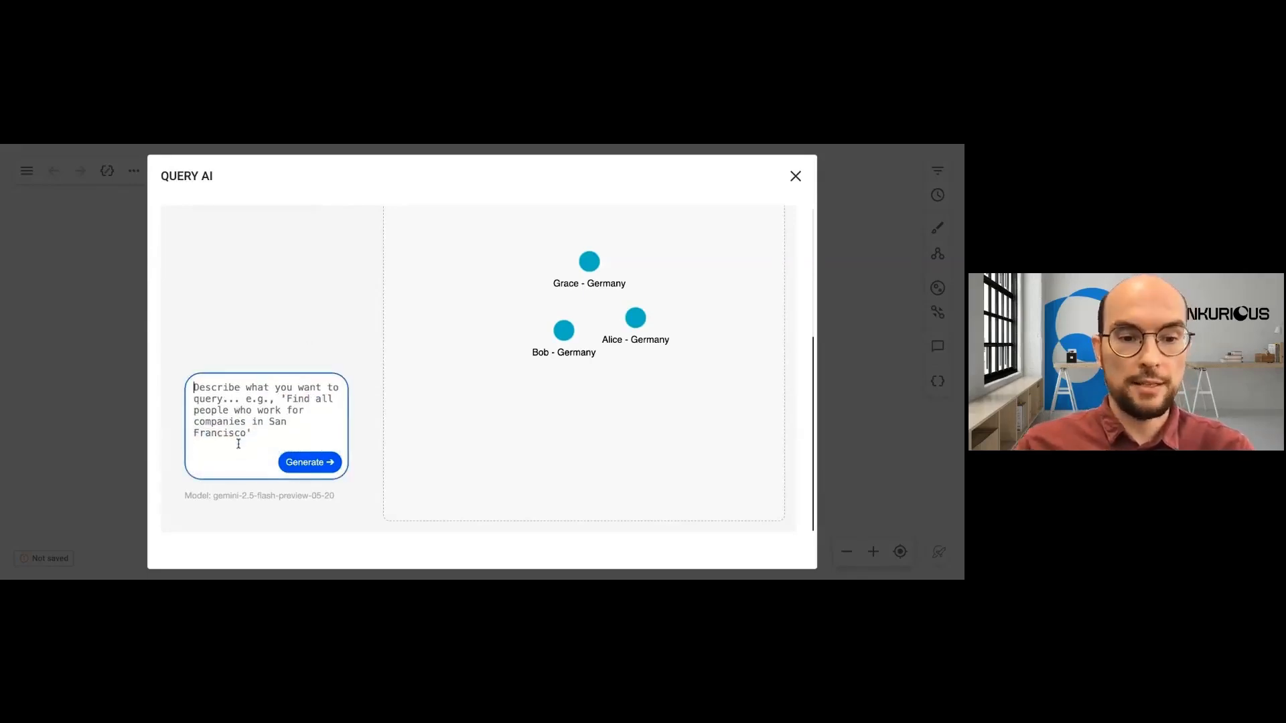
pyautogui.write('Zeige')
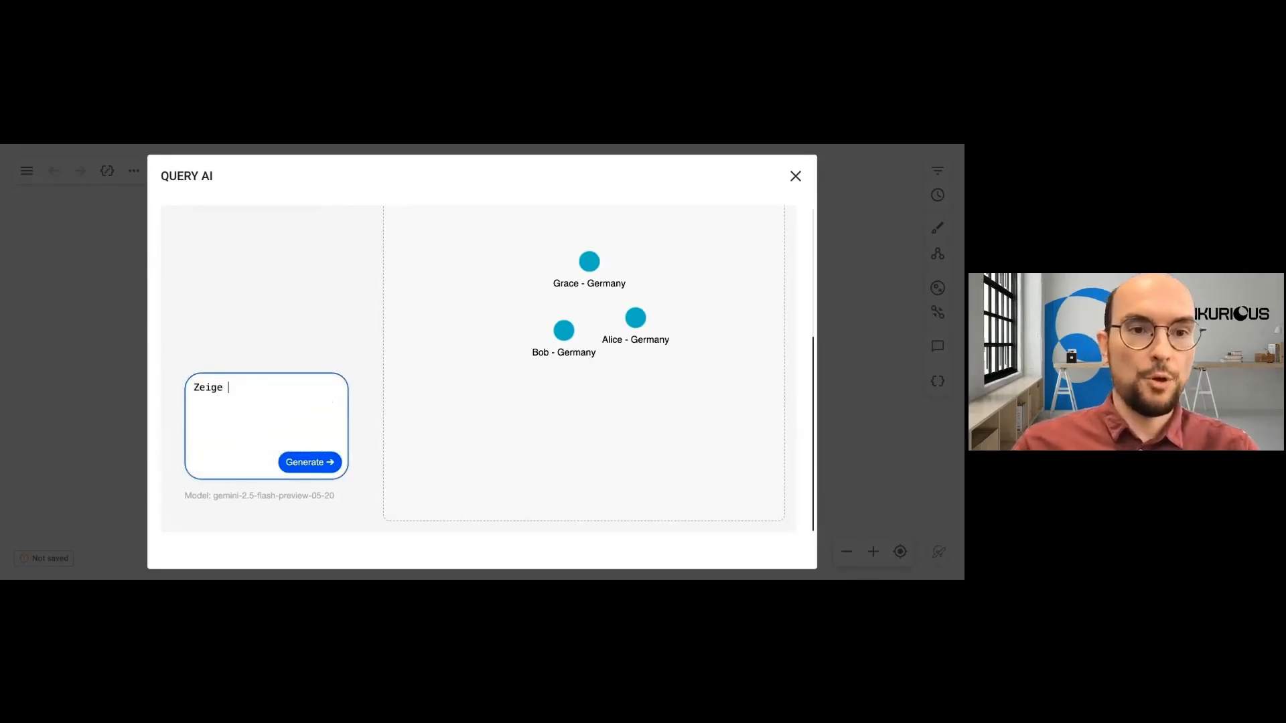
pyautogui.write(' mir a')
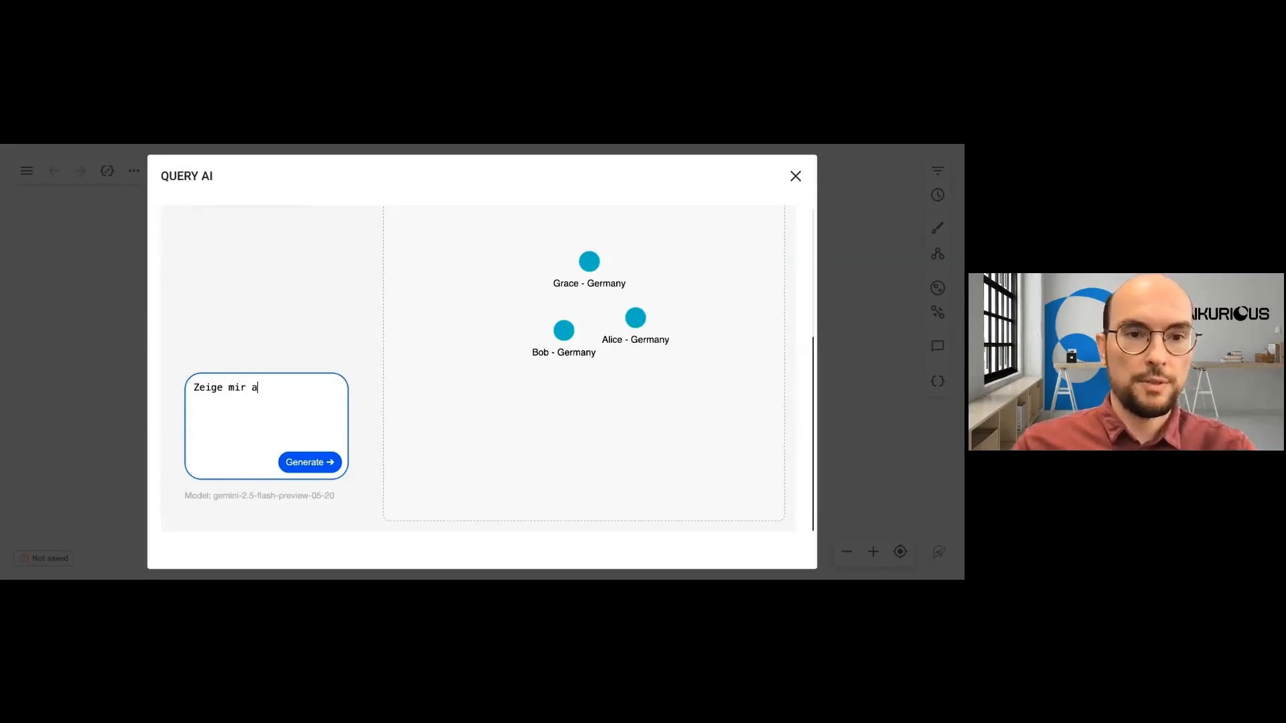
pyautogui.write('lle deutschen')
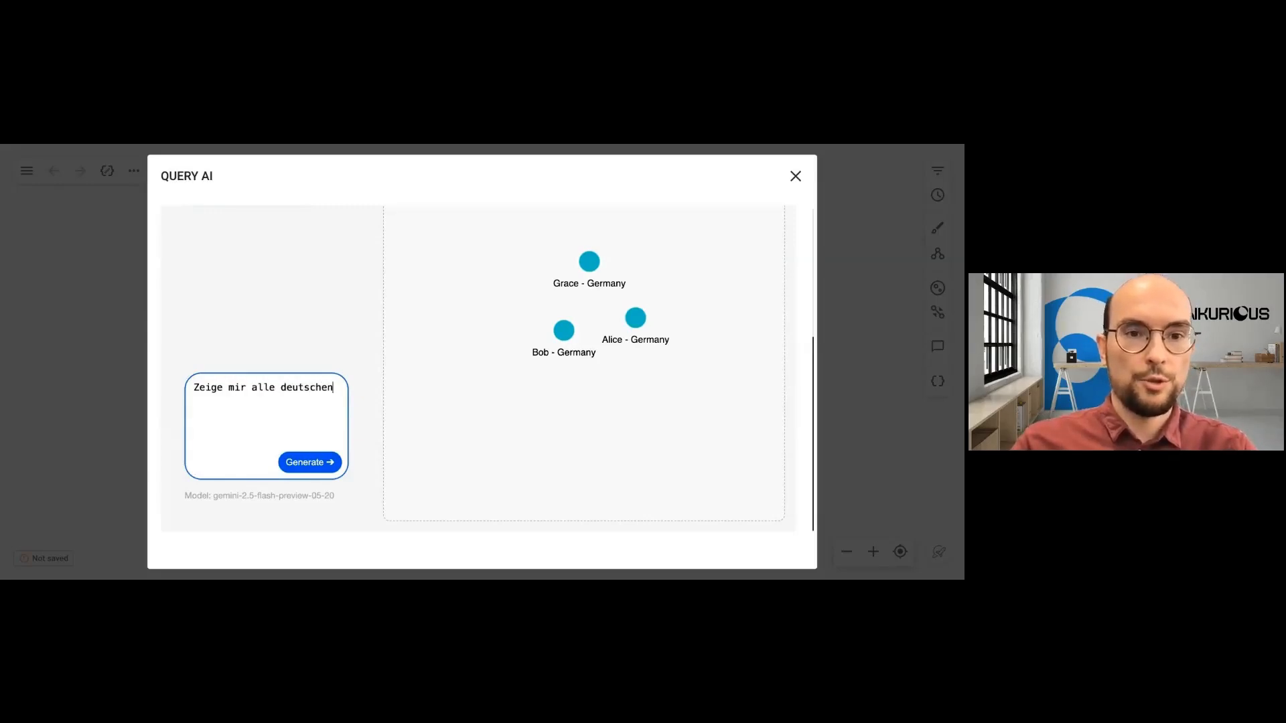
pyautogui.write(' Kunden')
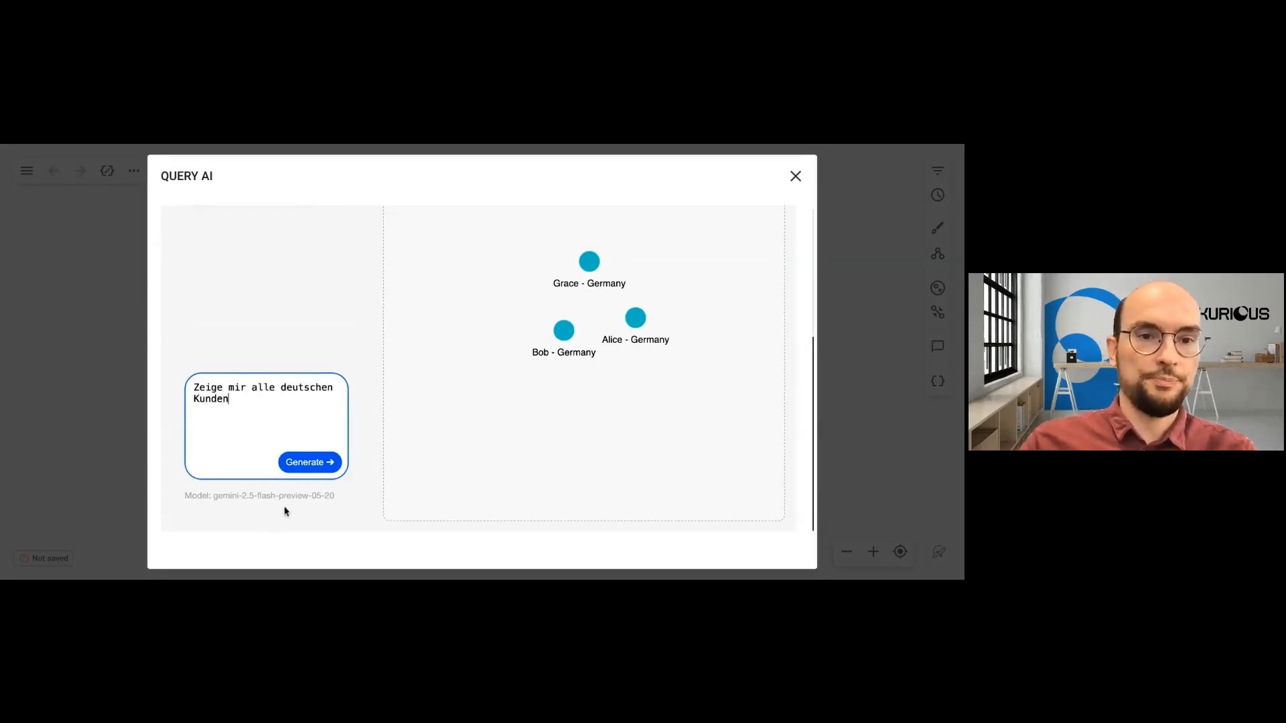
pyautogui.click(299, 461)
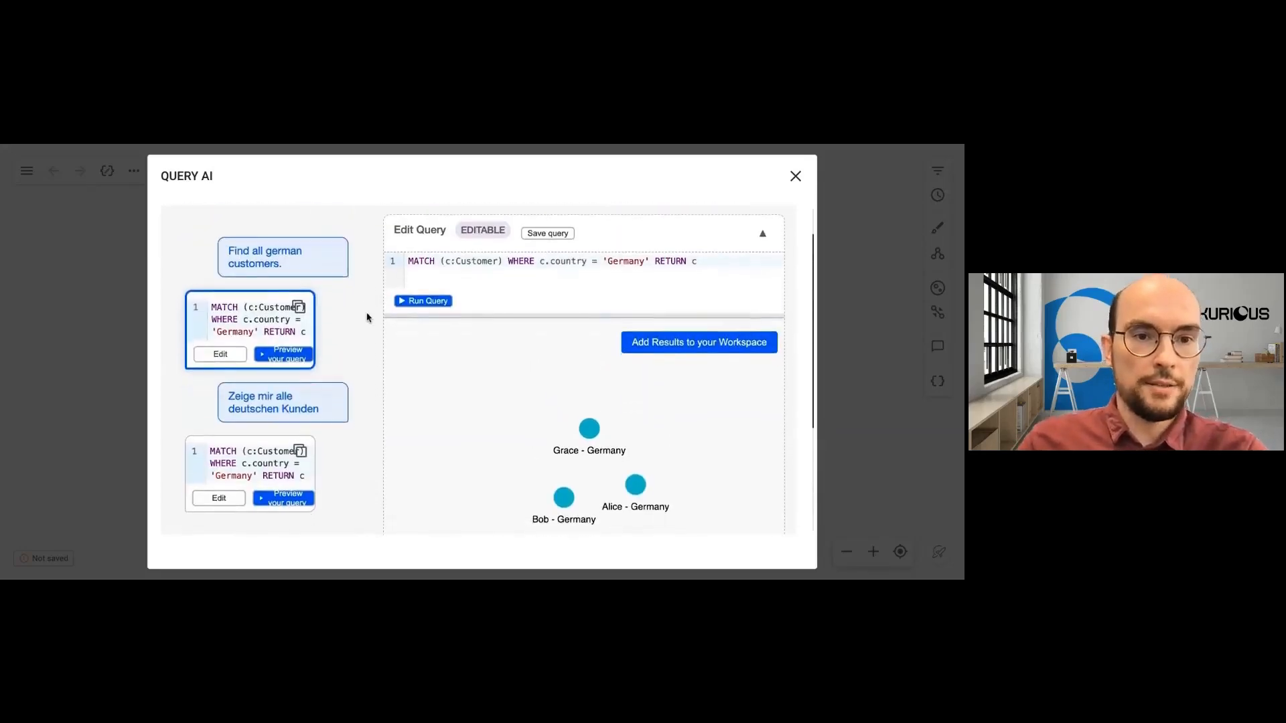
# - Preview the results of the English and German questions' queries in turn to compare them
pyautogui.click(284, 498)
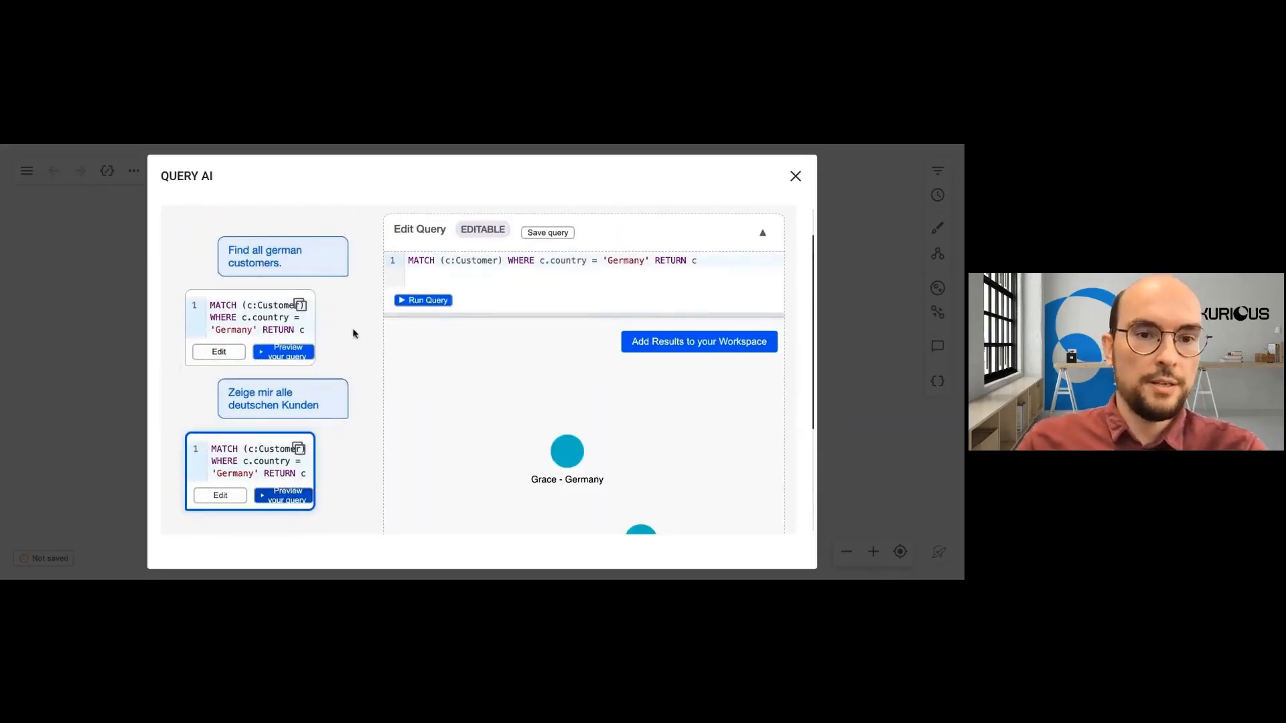
pyautogui.scroll(-2, 376, 319)
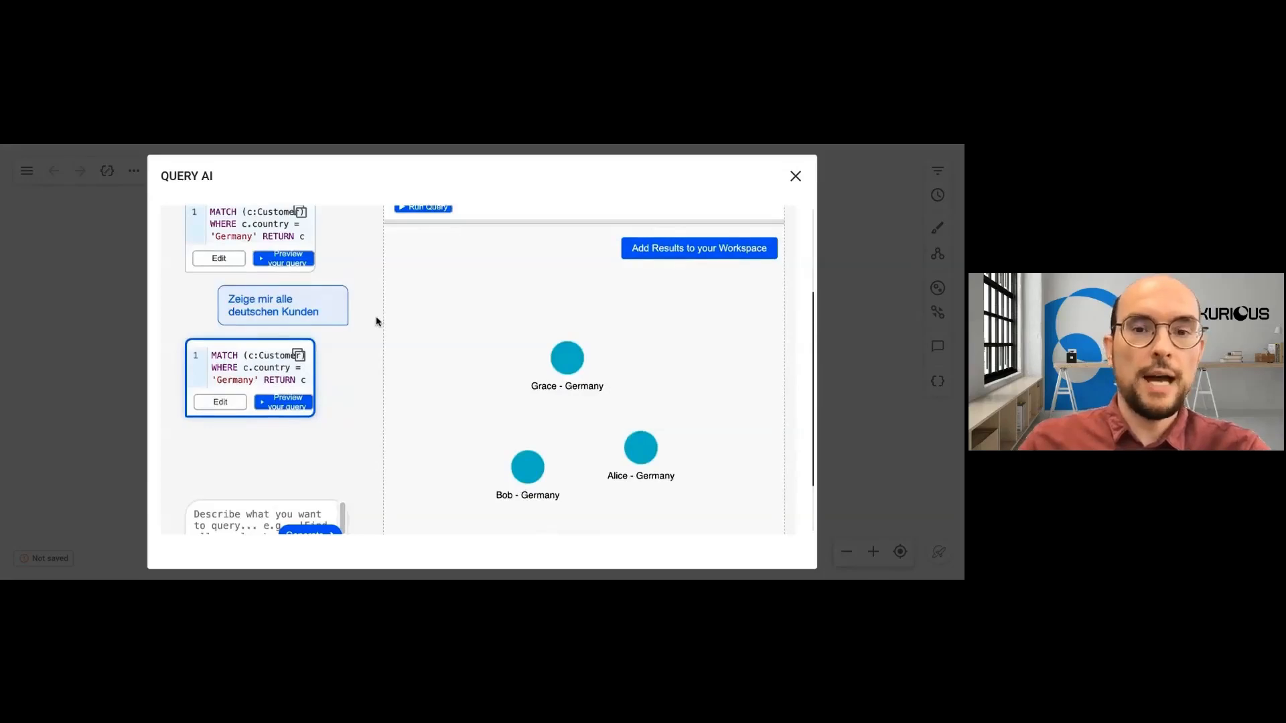
pyautogui.scroll(2, 373, 332)
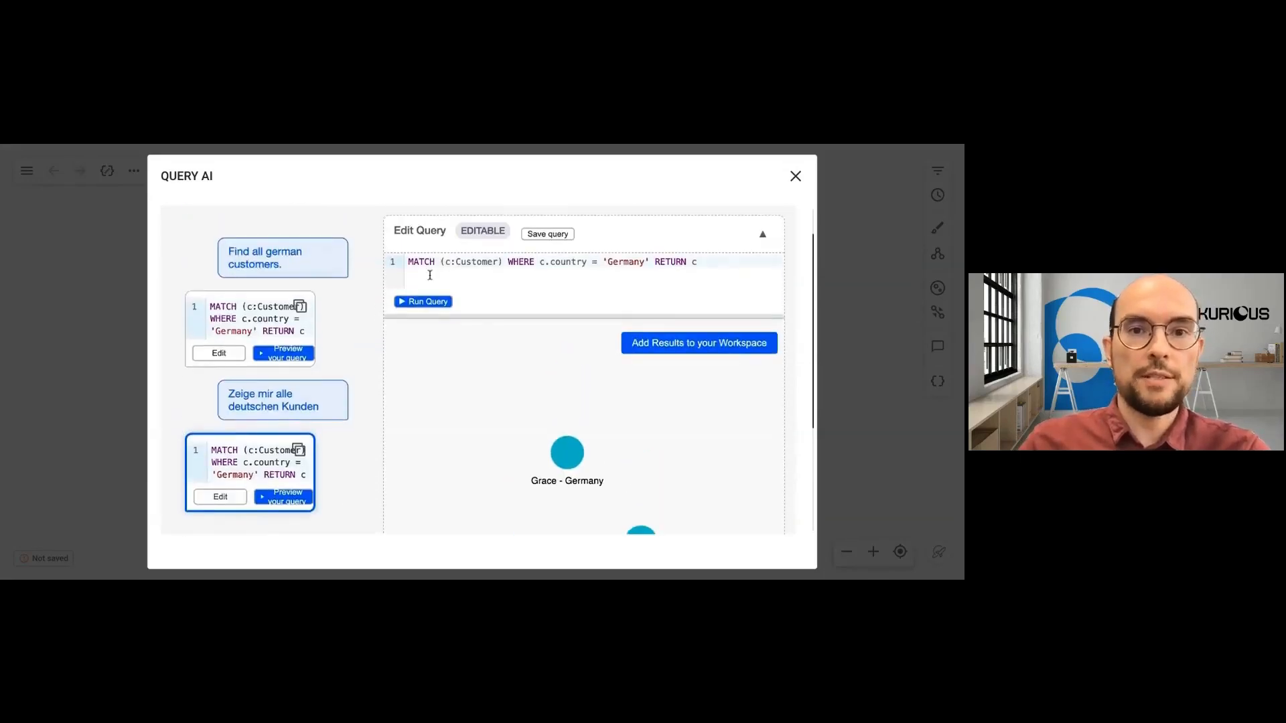
pyautogui.click(288, 355)
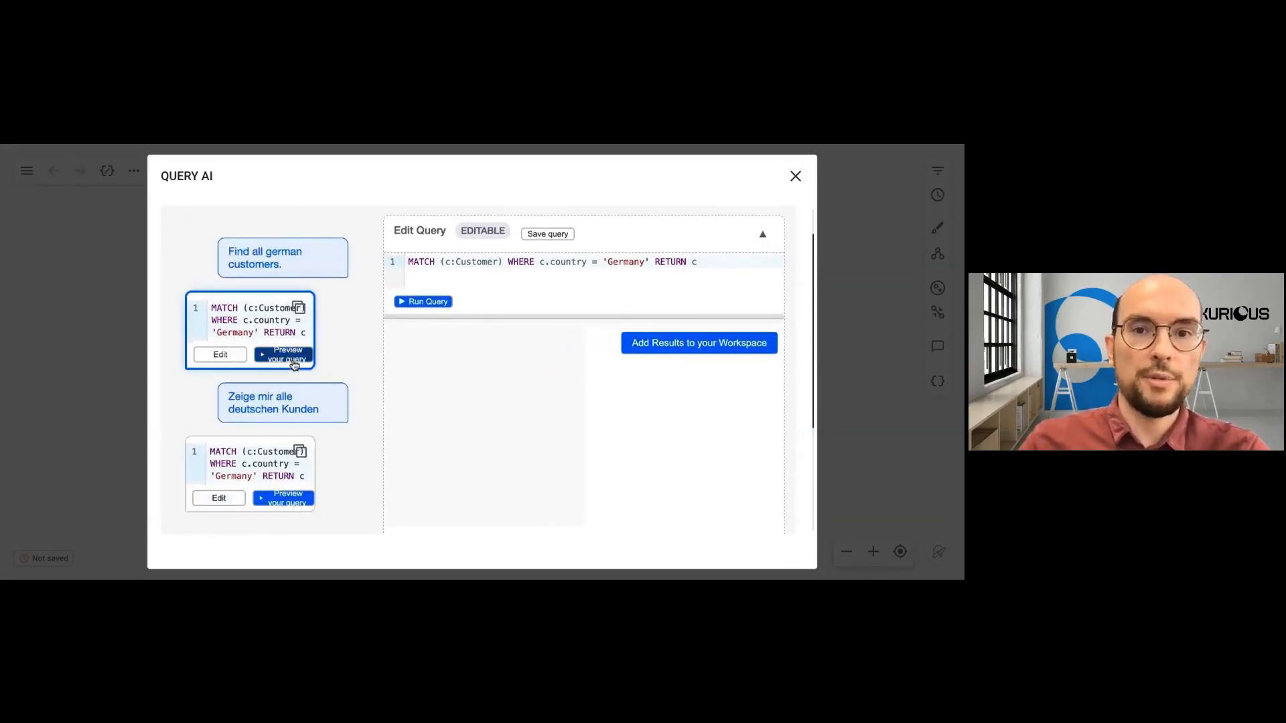
pyautogui.click(282, 503)
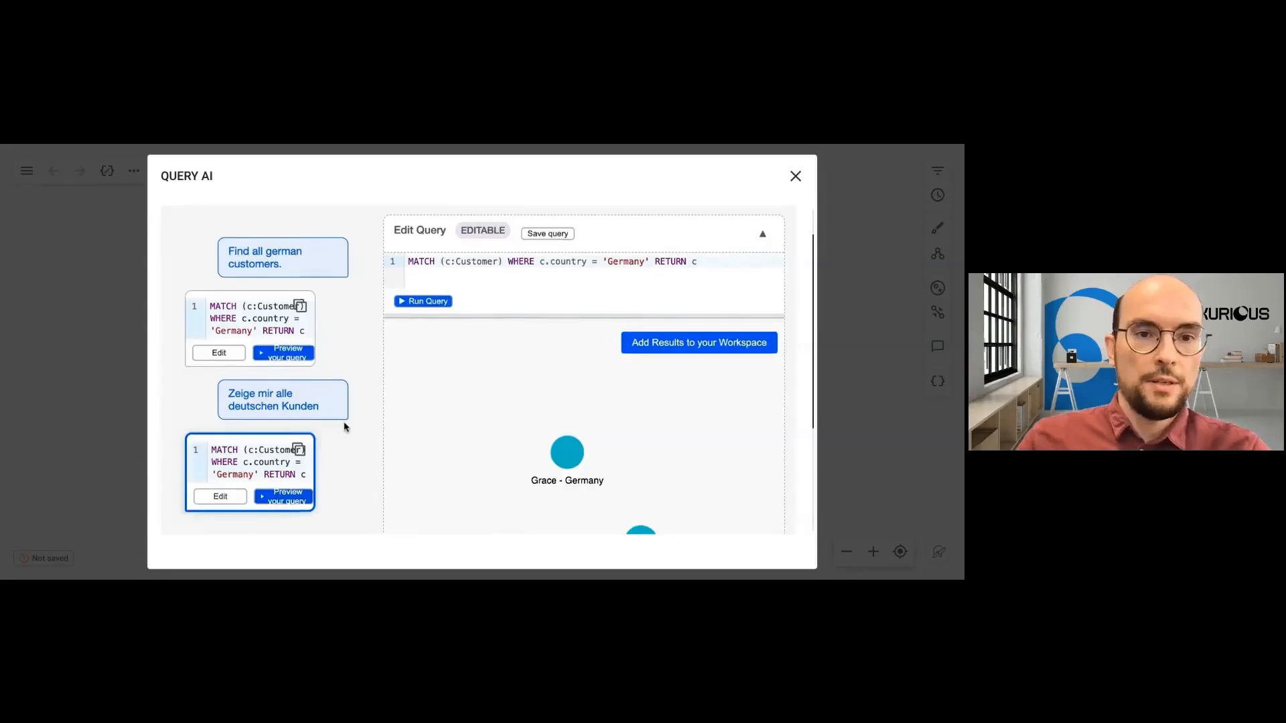
# - Try to generate a query from the question "Find all customers with more than 3 accounts"
pyautogui.scroll(-3, 344, 422)
pyautogui.click(265, 436)
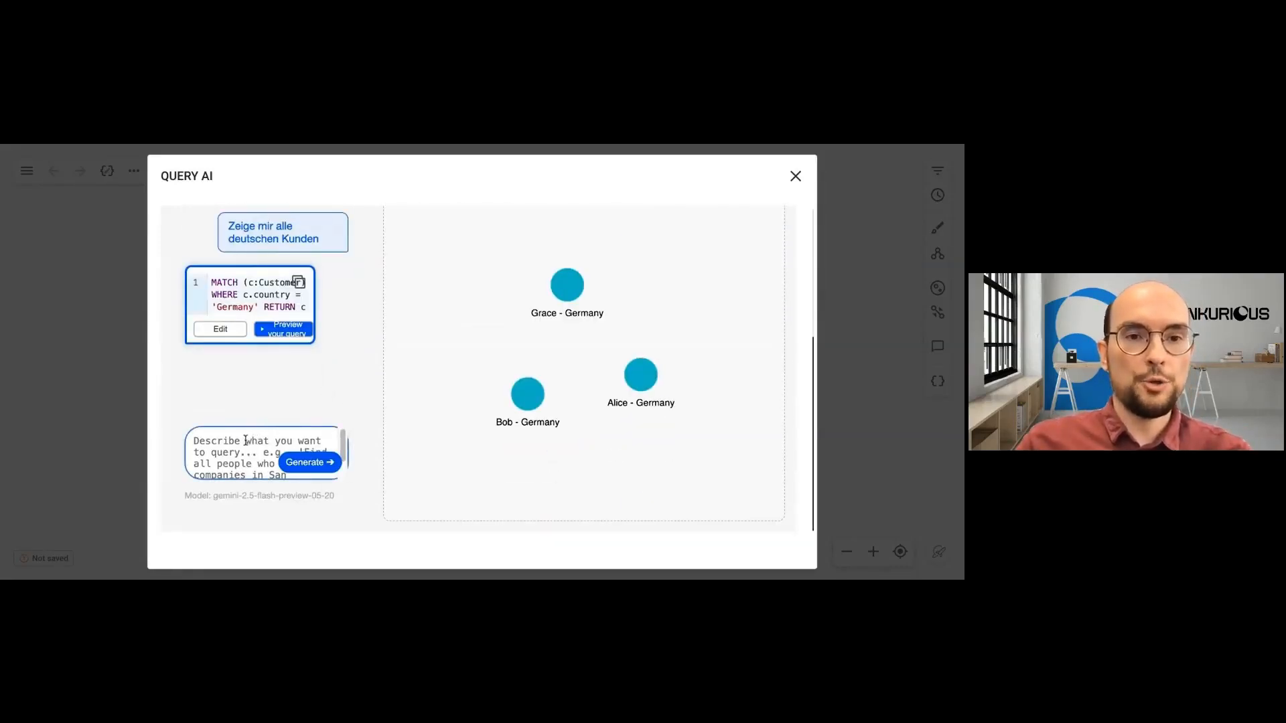
pyautogui.click(245, 440)
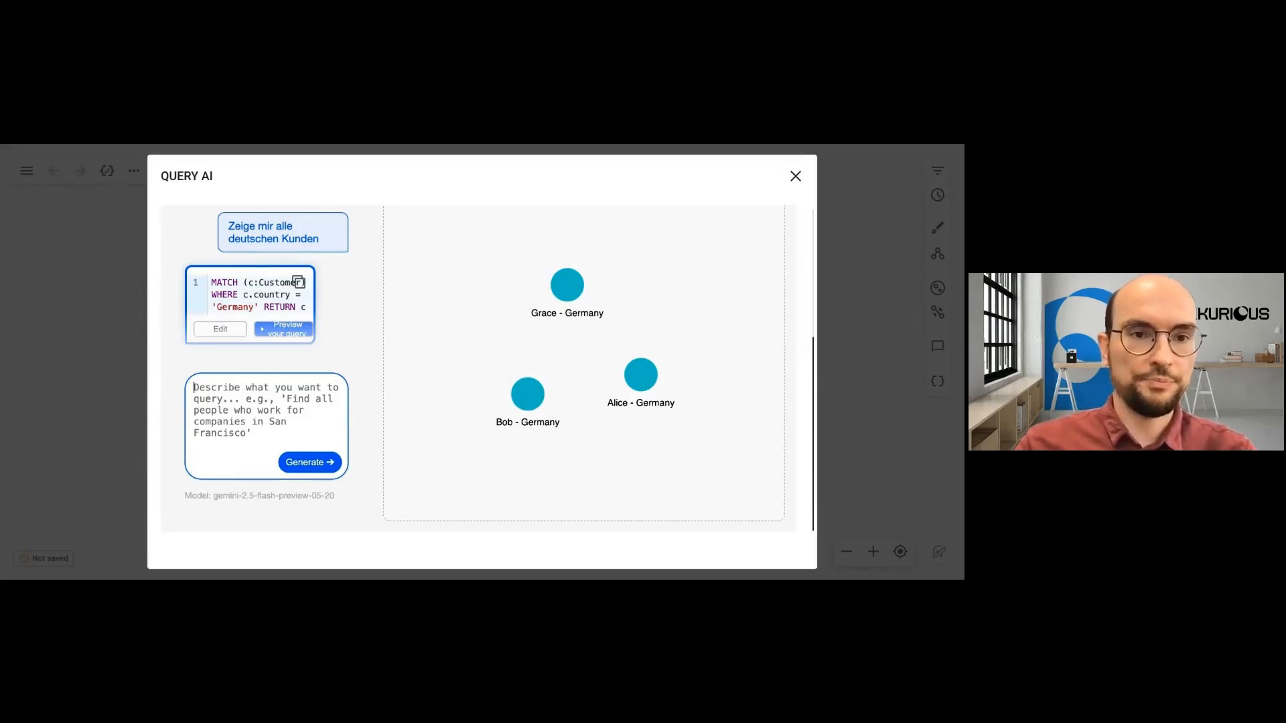
pyautogui.write('Fina')
pyautogui.press('BackSpace')
pyautogui.write('d')
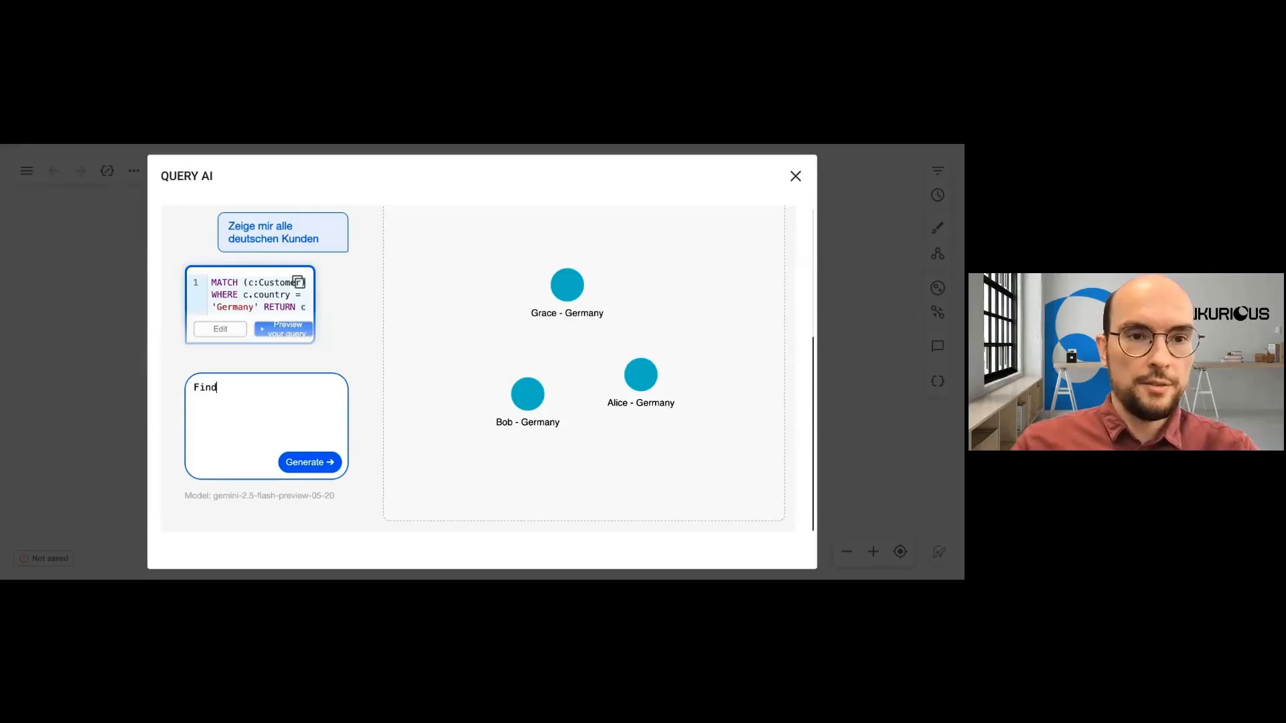
pyautogui.write(' all customer')
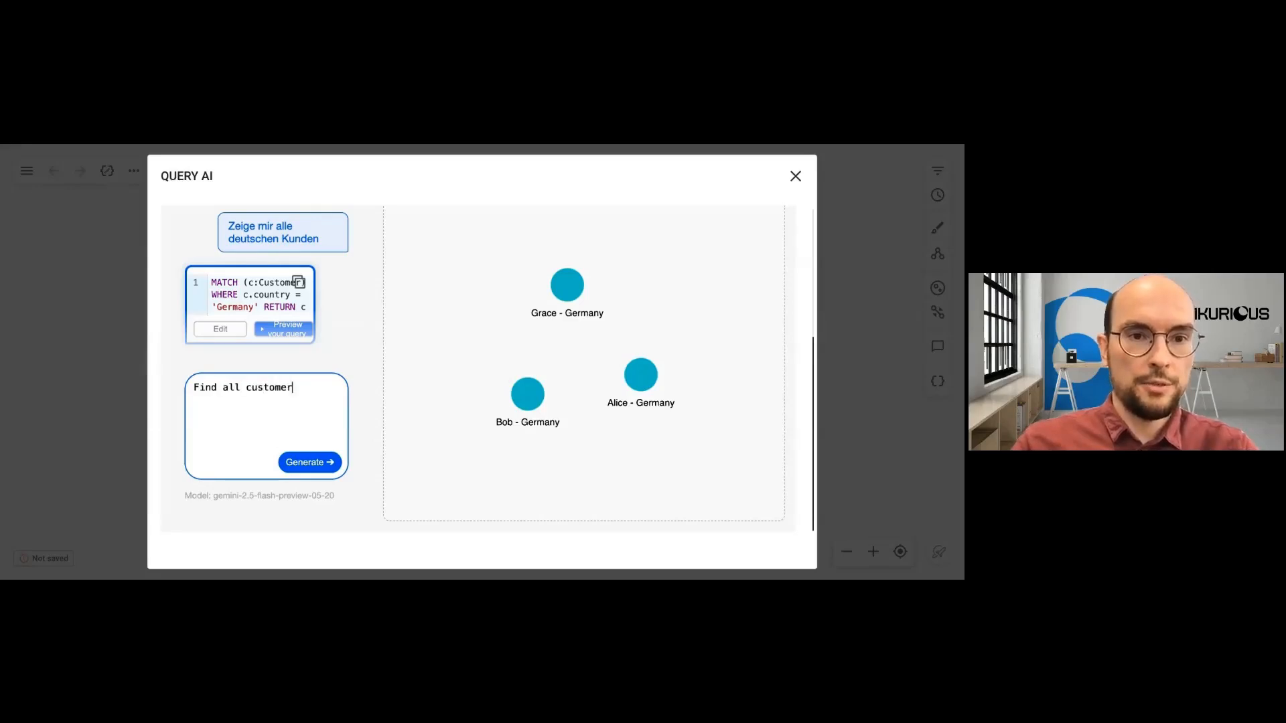
pyautogui.write('s with more tha')
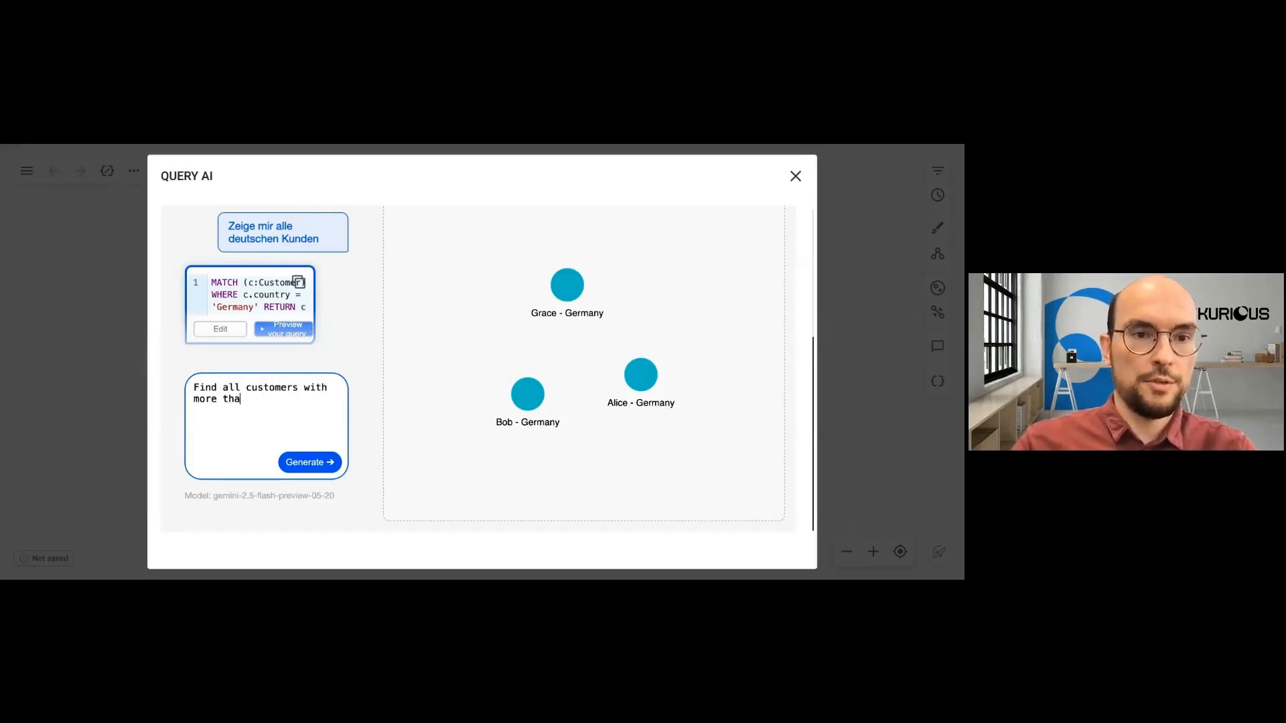
pyautogui.write('n 3 accounts')
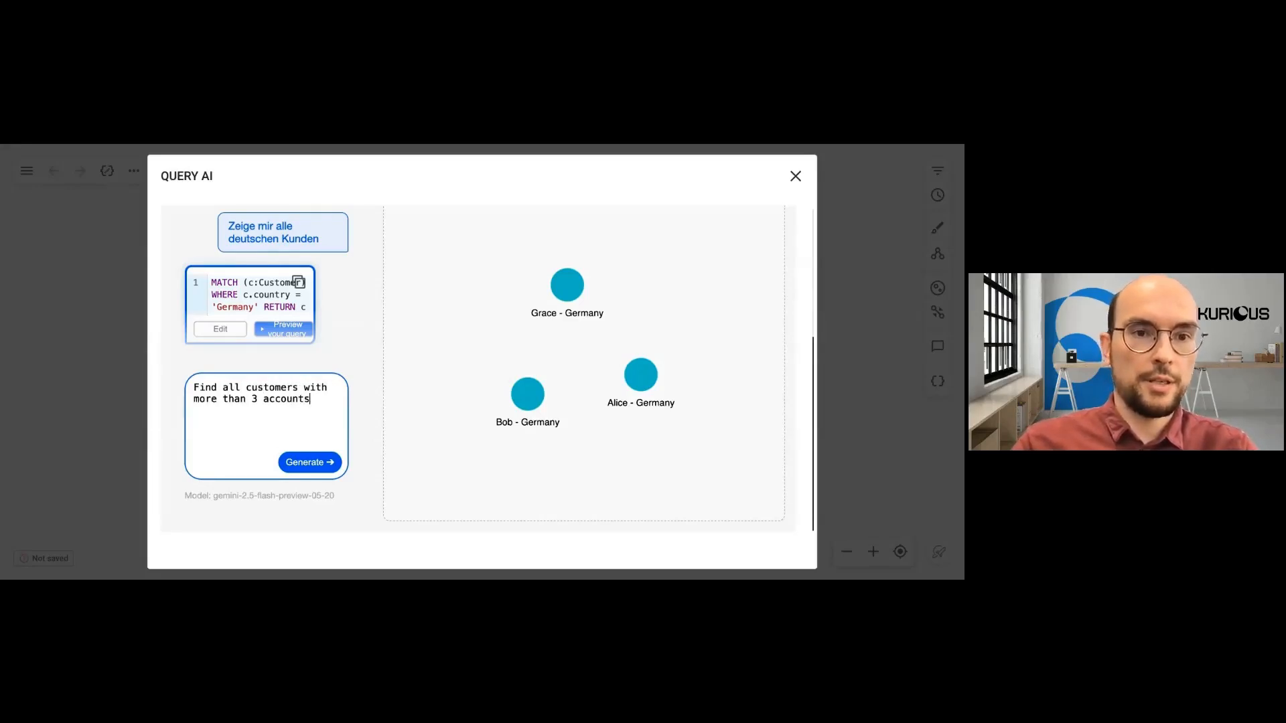
pyautogui.click(307, 462)
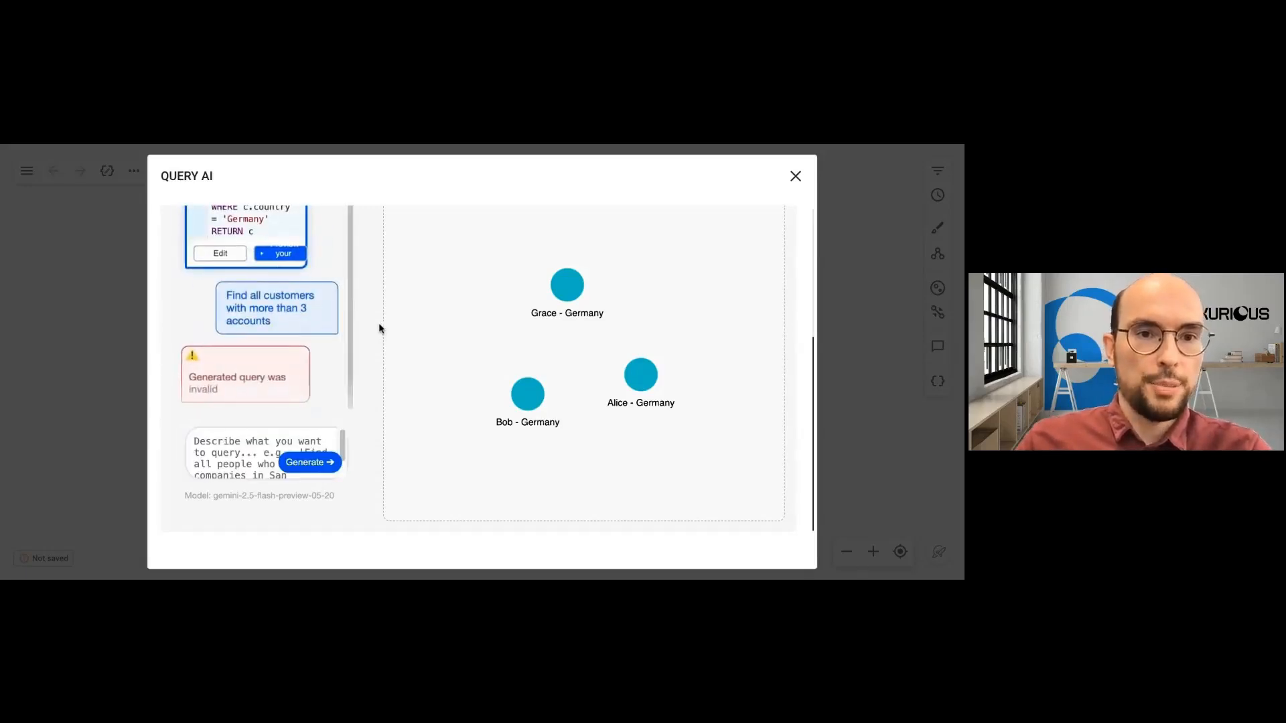
pyautogui.click(282, 442)
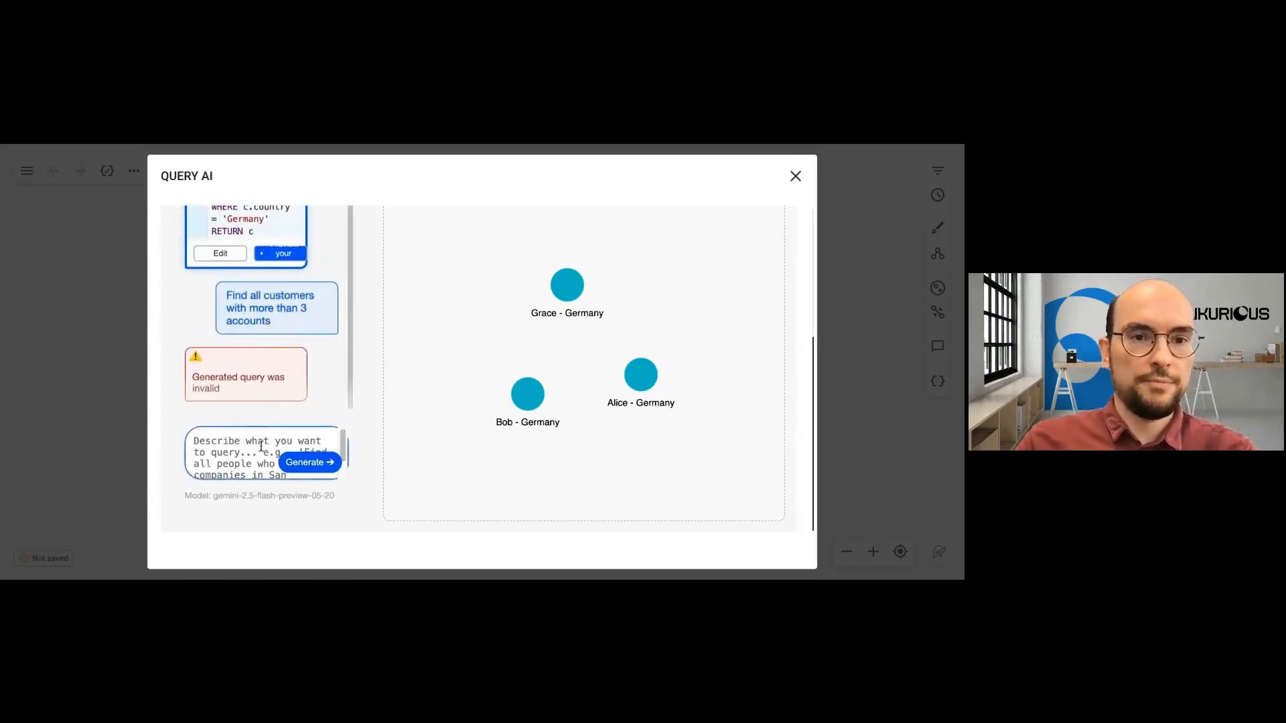
pyautogui.click(266, 356)
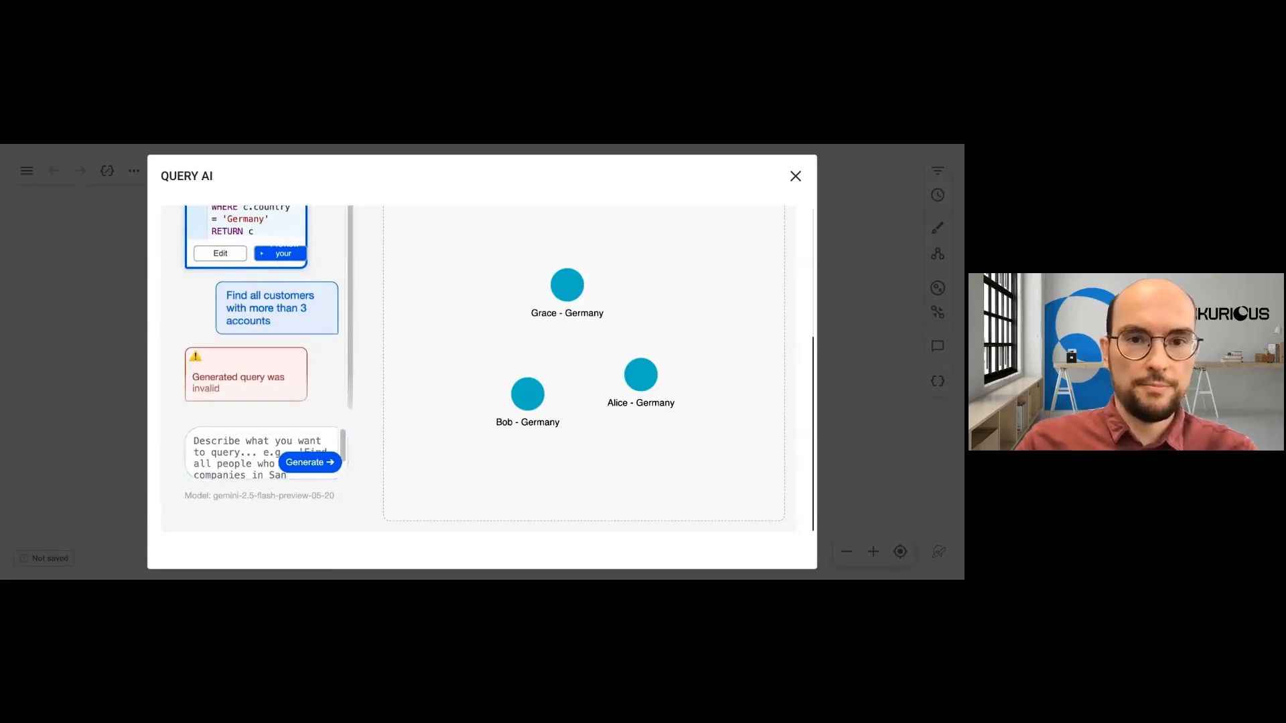
# - Try to generate a query from the question "Find all customers connected to more than 3 accounts."
pyautogui.click(208, 435)
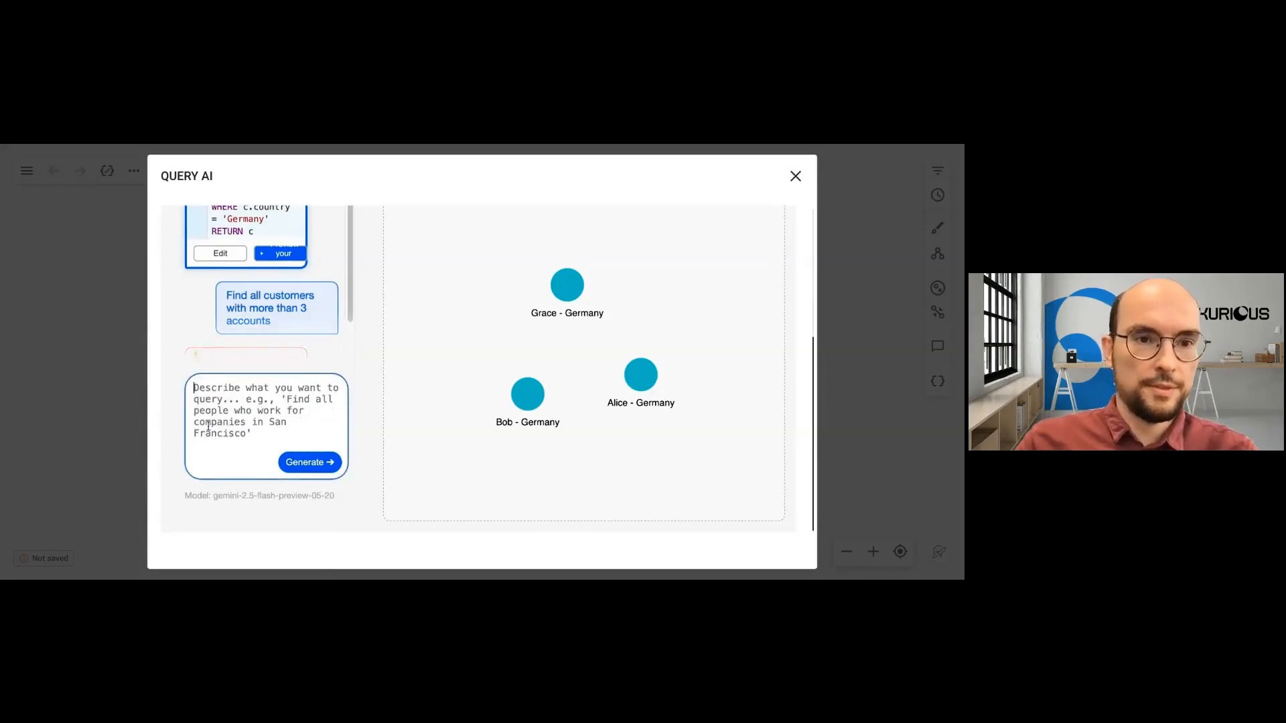
pyautogui.write('Find all')
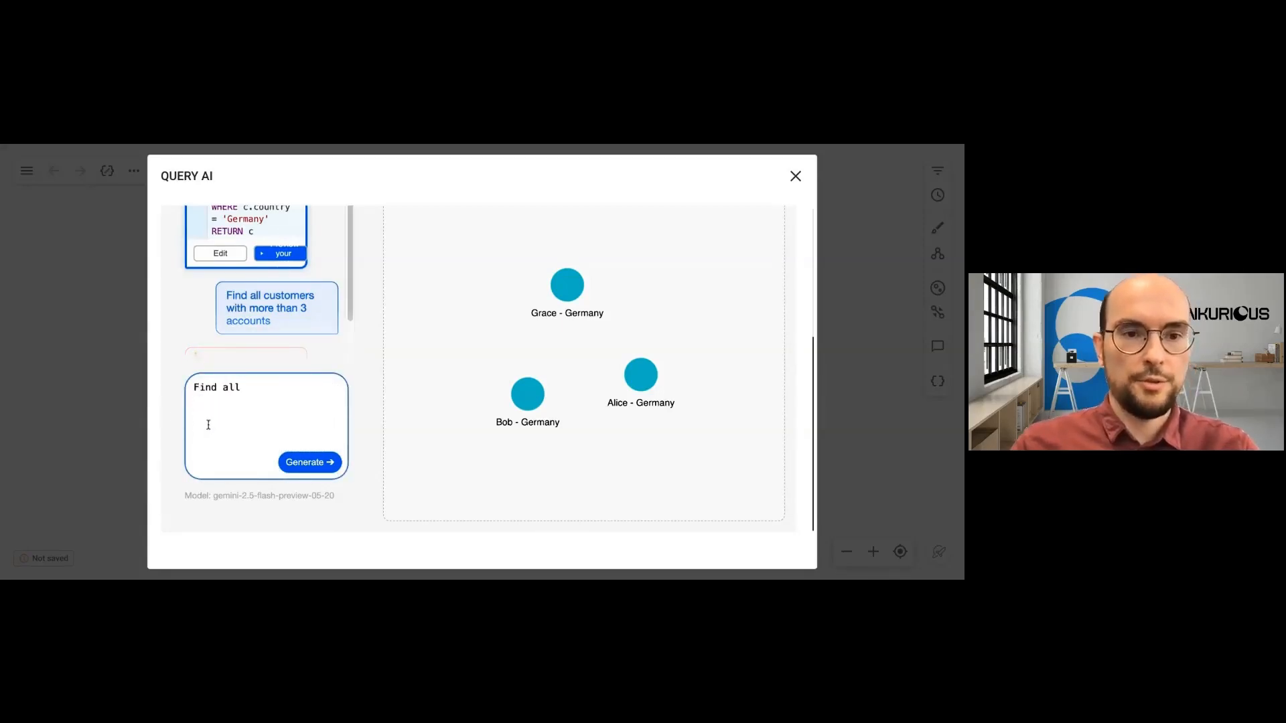
pyautogui.write(' customers ')
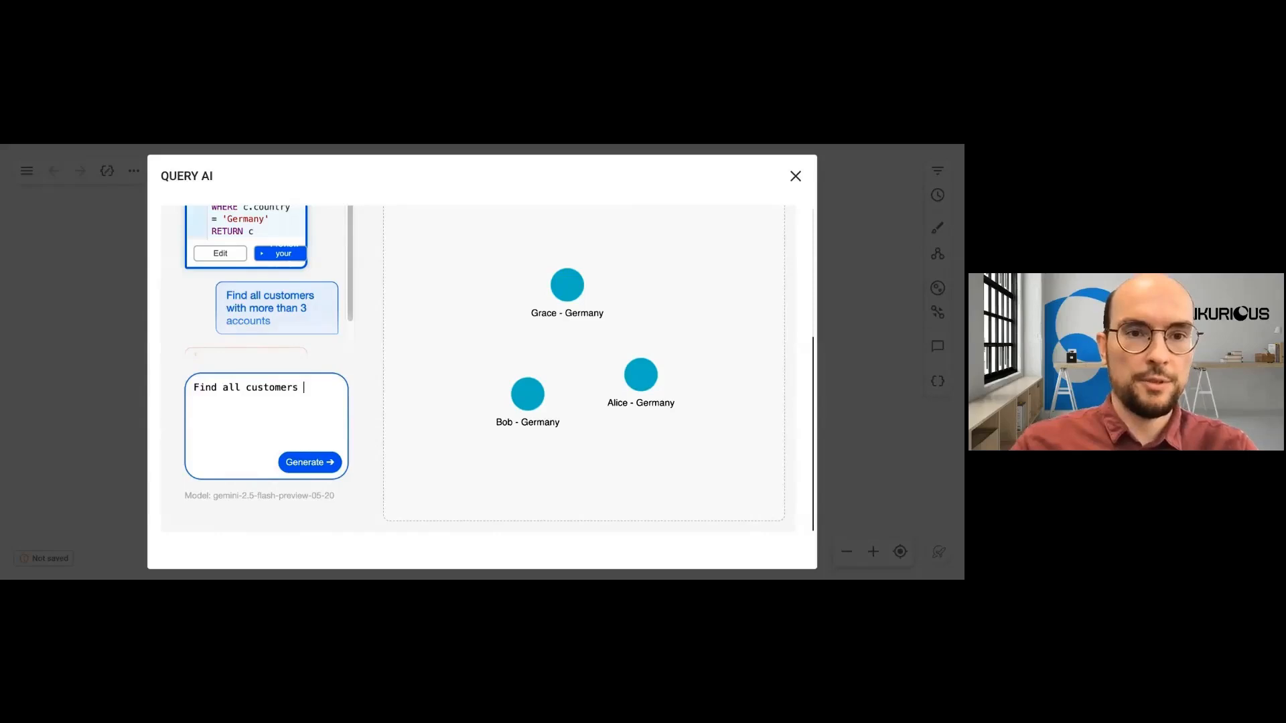
pyautogui.write('connected t')
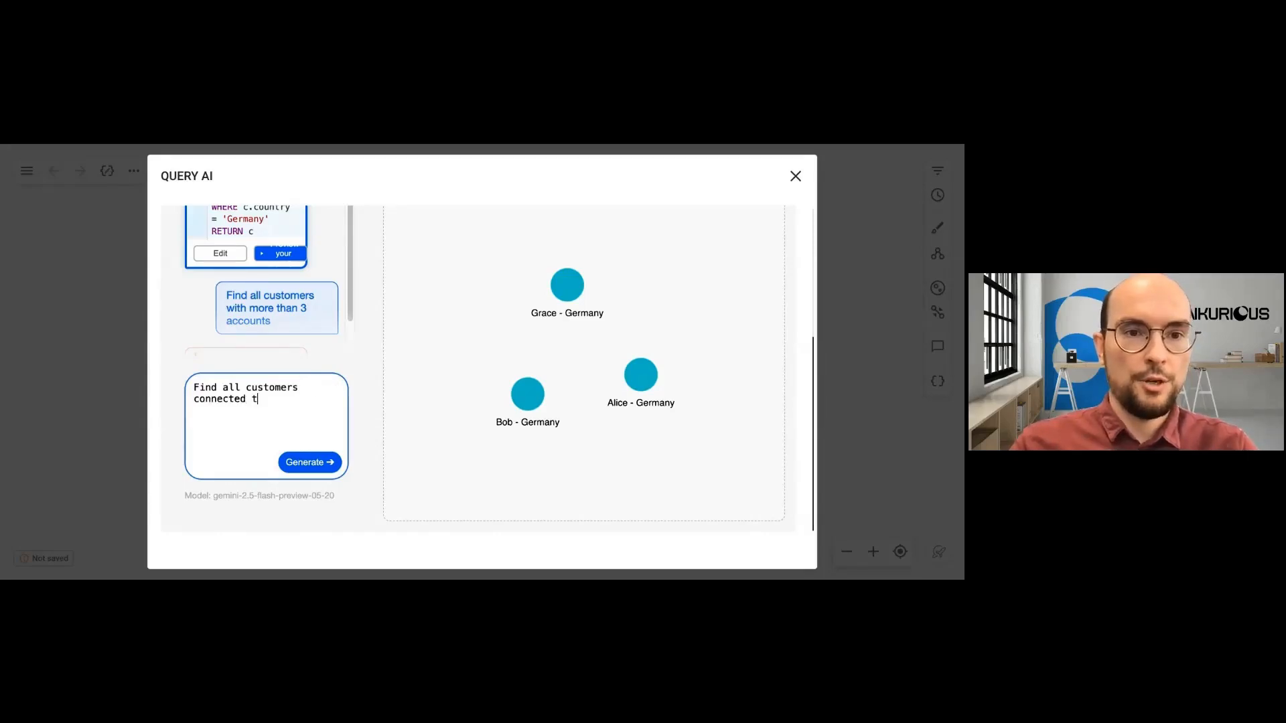
pyautogui.write('o 3 acc')
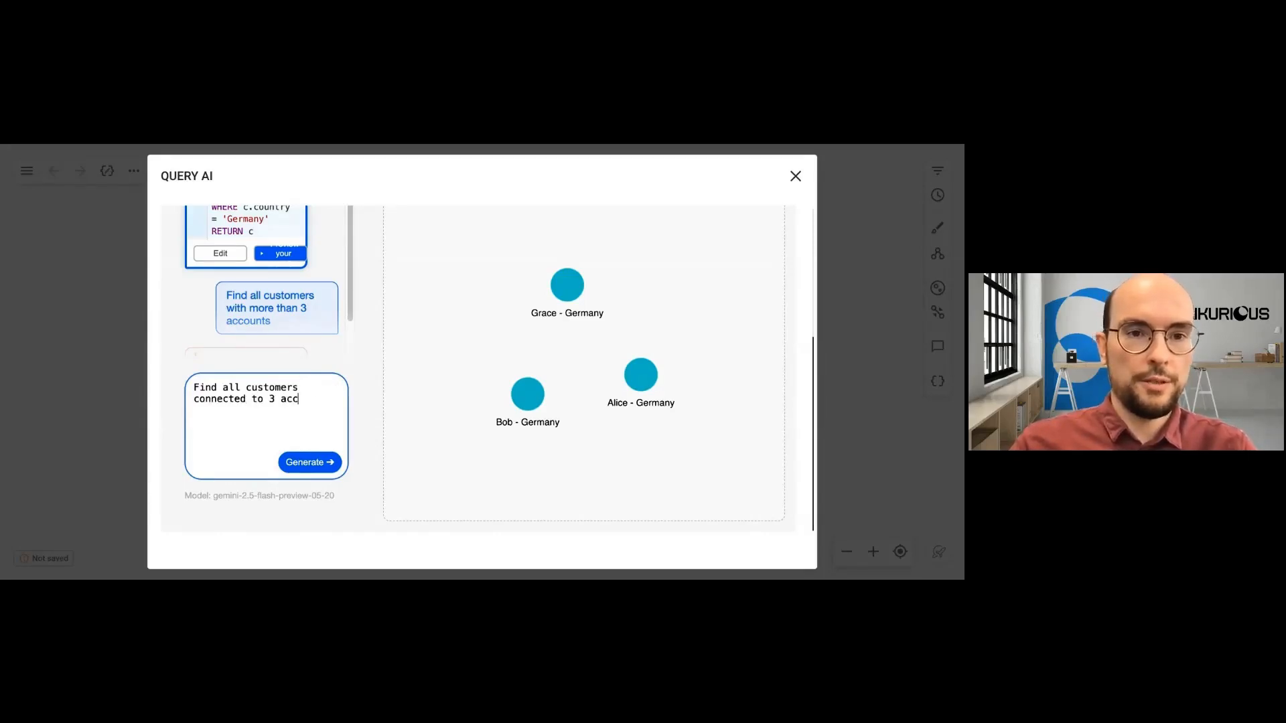
pyautogui.press('BackSpace')
pyautogui.press('BackSpace')
pyautogui.press('BackSpace')
pyautogui.write('more')
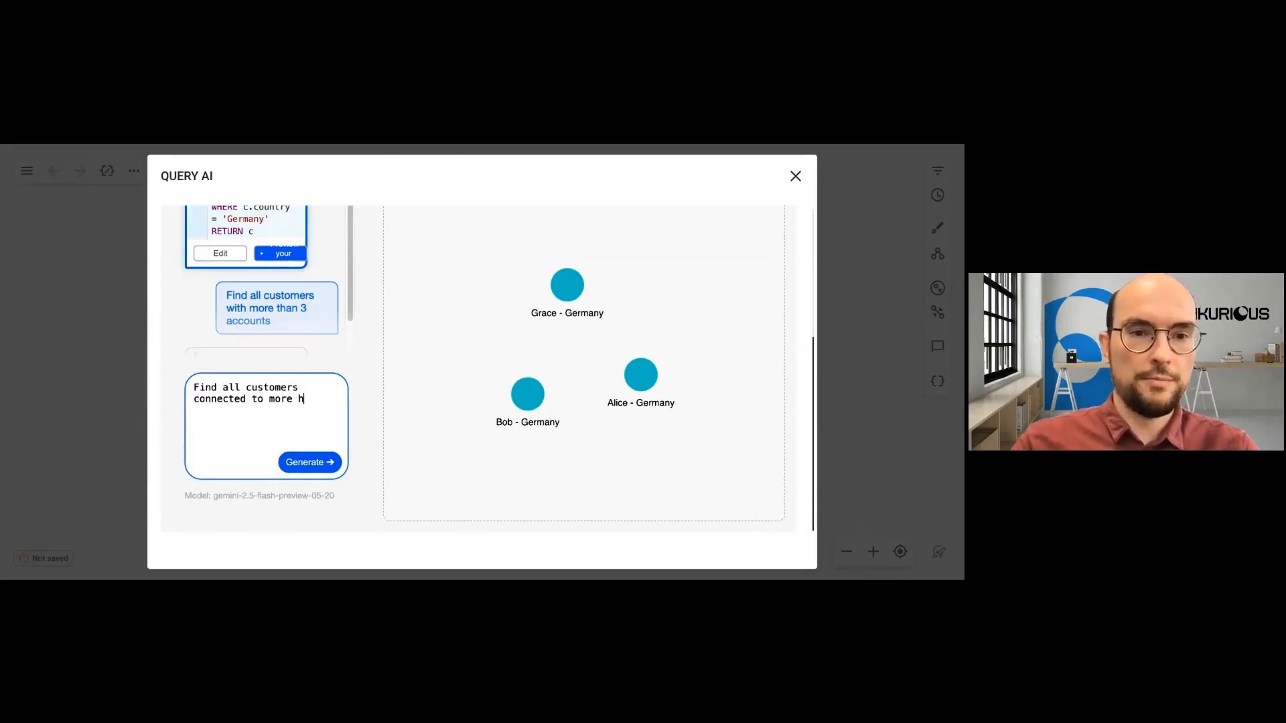
pyautogui.write(' than 3 ad')
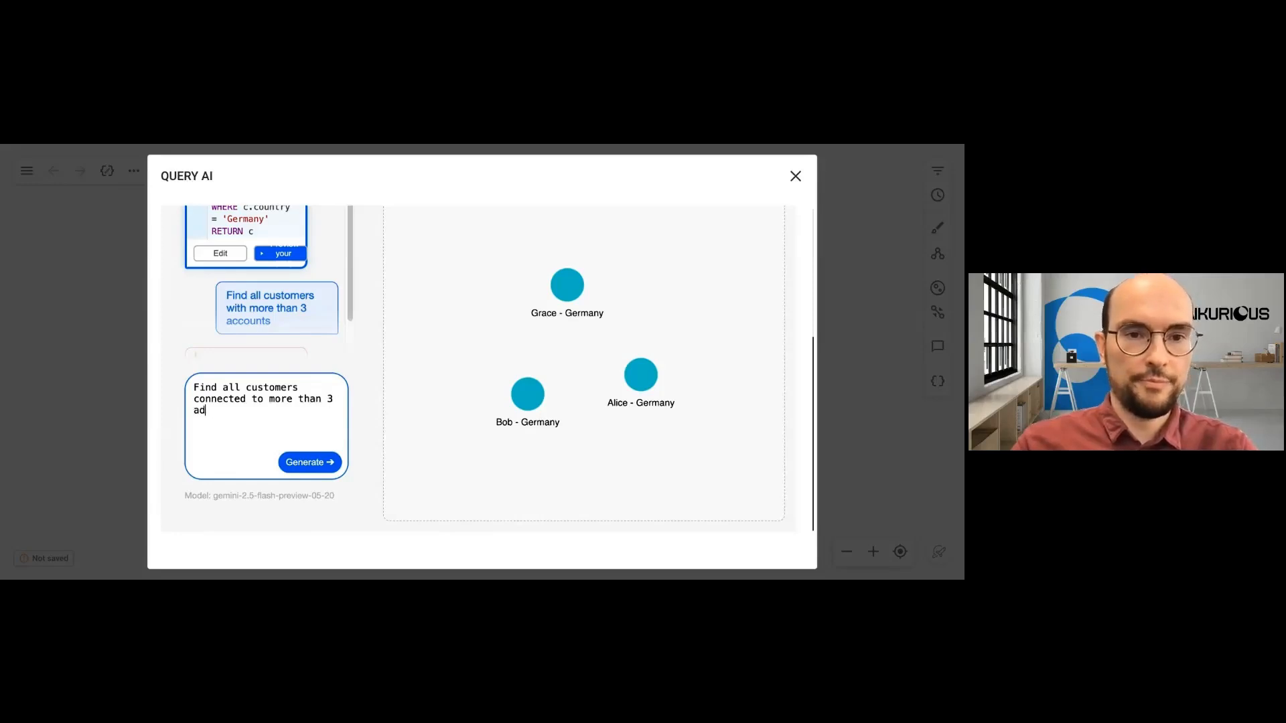
pyautogui.press('BackSpace')
pyautogui.write('ccounts.')
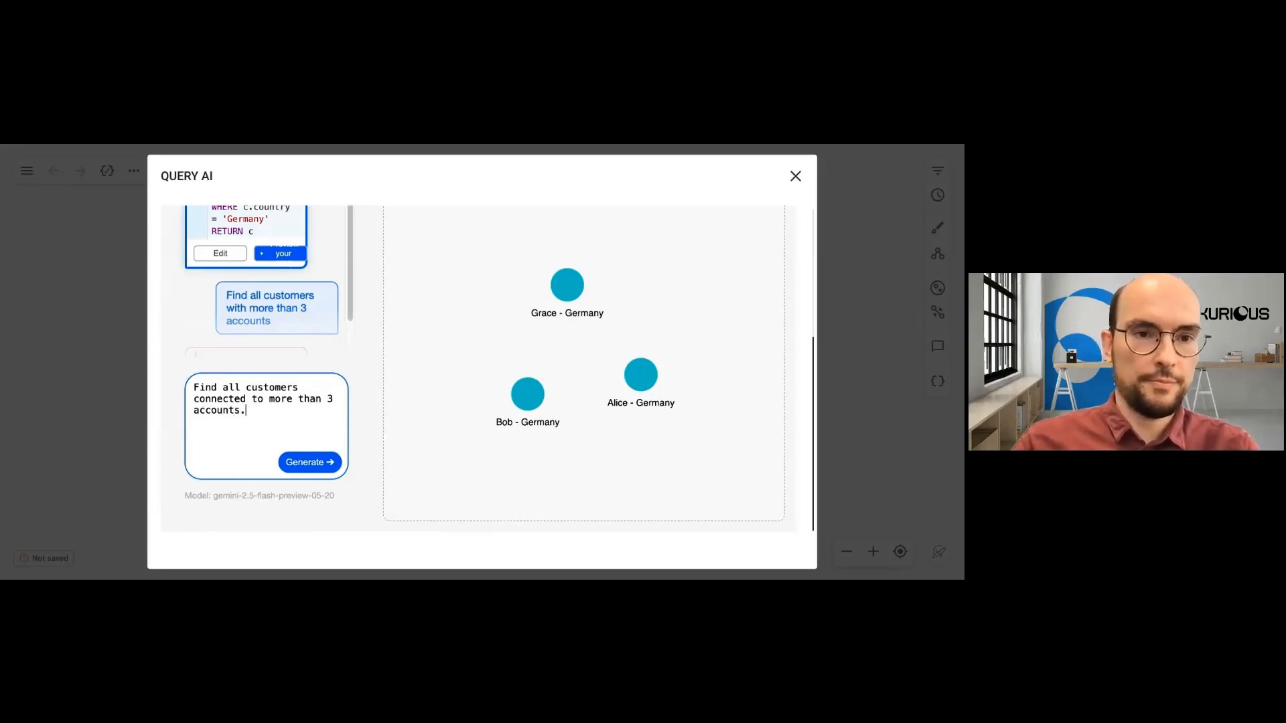
pyautogui.click(312, 462)
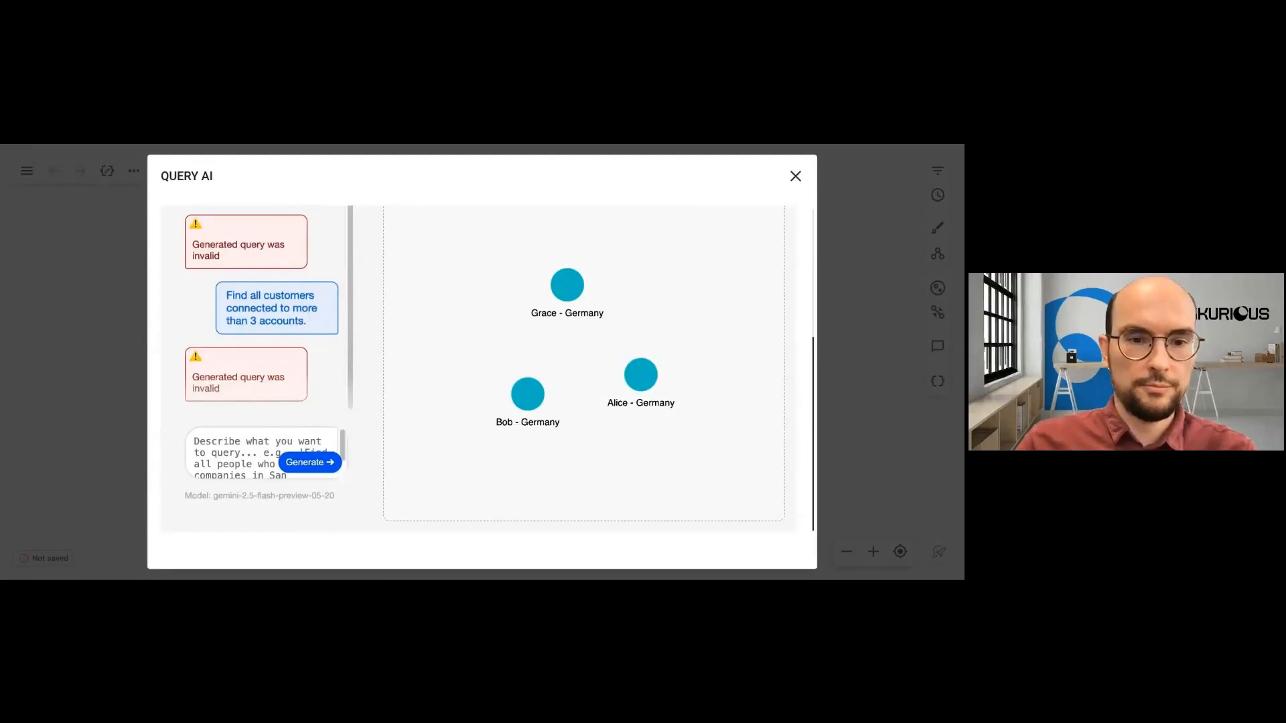
# - Generate a query from the question "Find customers connected to more than 3 accounts" and preview its results
pyautogui.click(229, 448)
pyautogui.write('Find customers connected to more than 3 accounts')
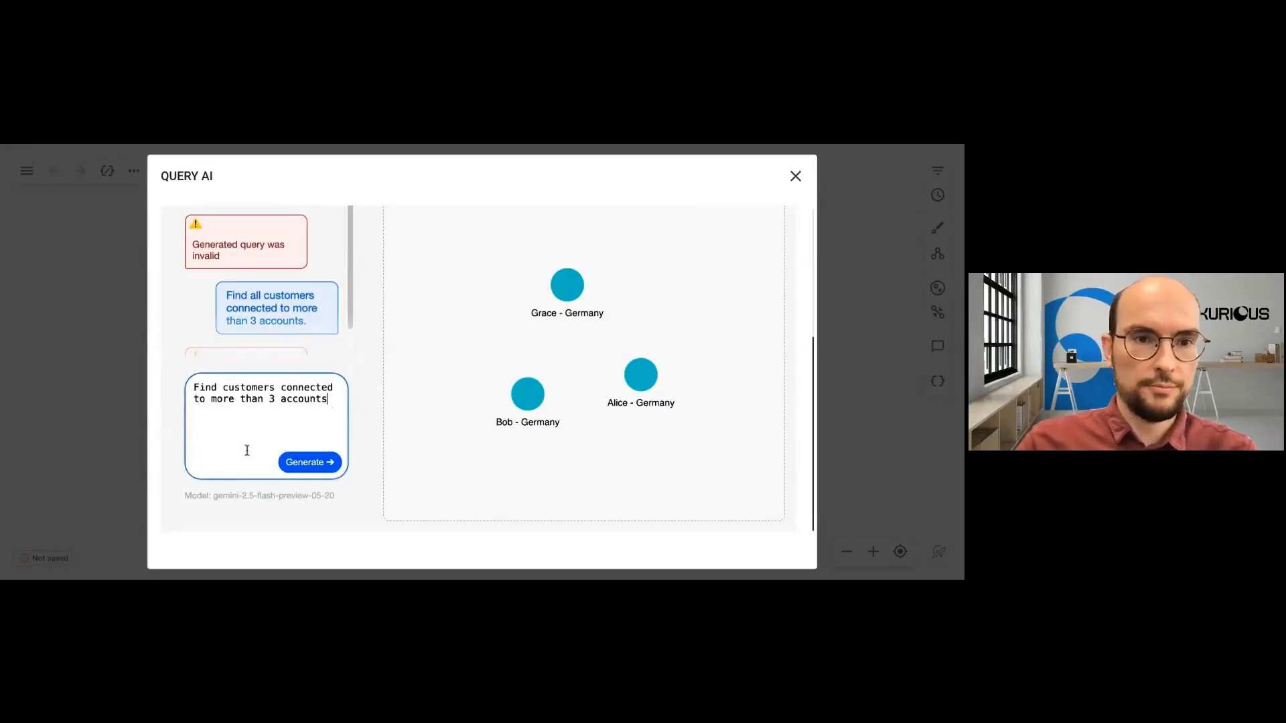
pyautogui.click(309, 464)
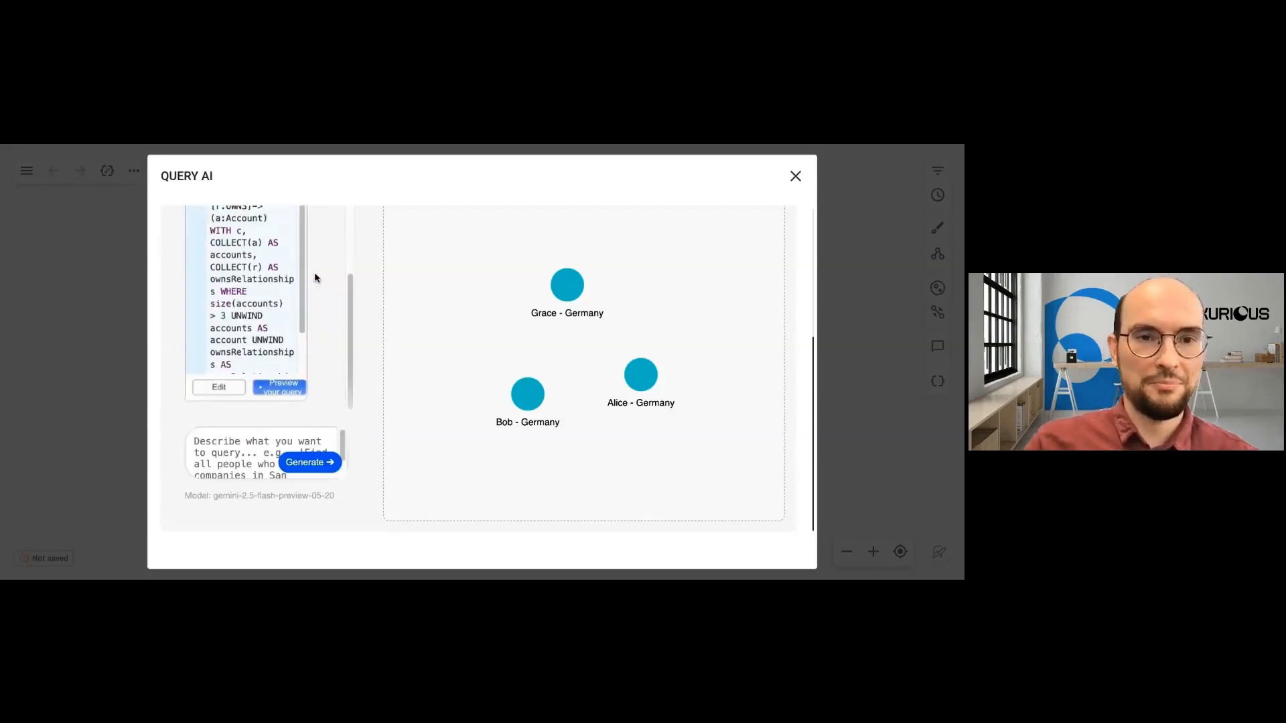
pyautogui.click(287, 381)
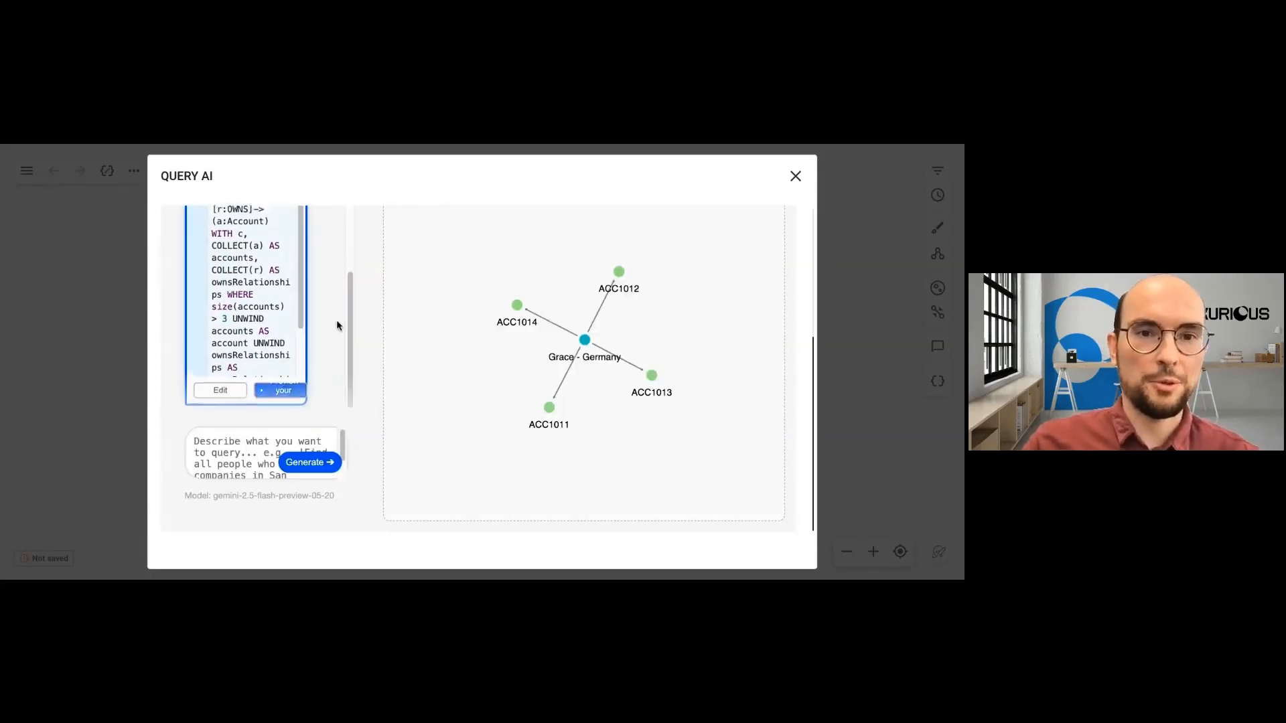
# - Save the generated customers-and-accounts query with its suggested name and description
pyautogui.scroll(5, 336, 319)
pyautogui.click(554, 325)
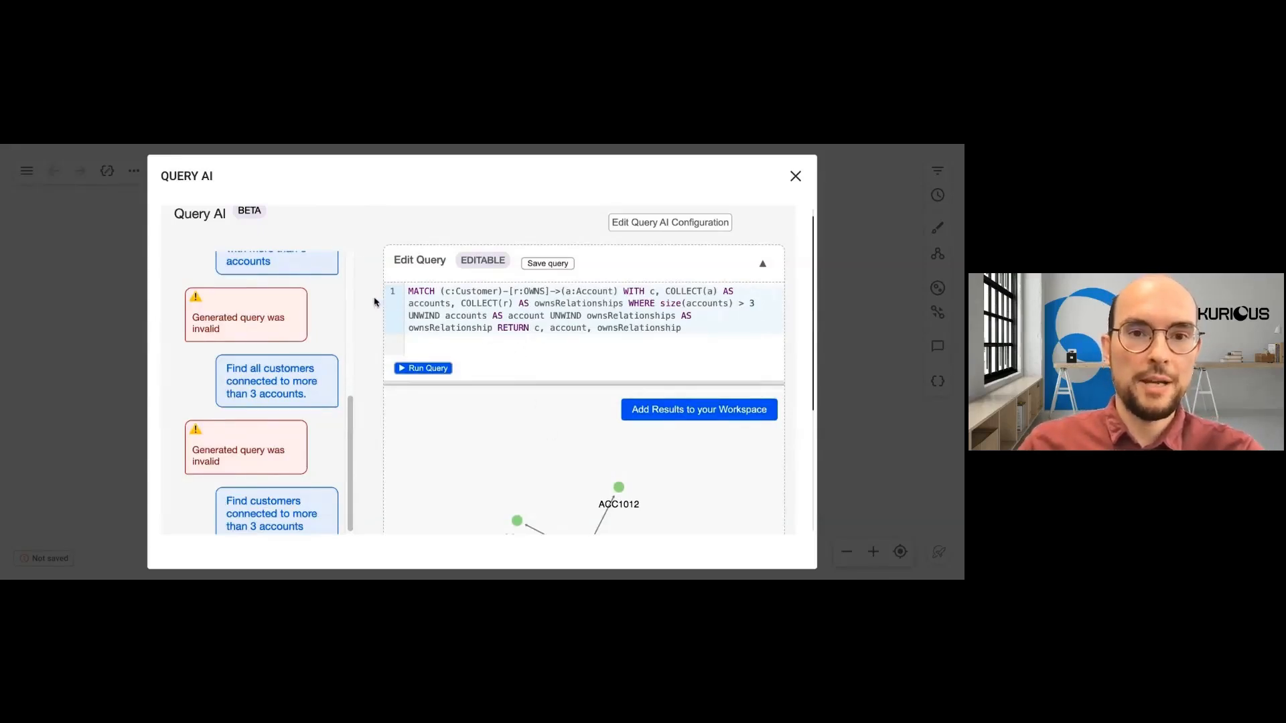
pyautogui.scroll(-1, 373, 304)
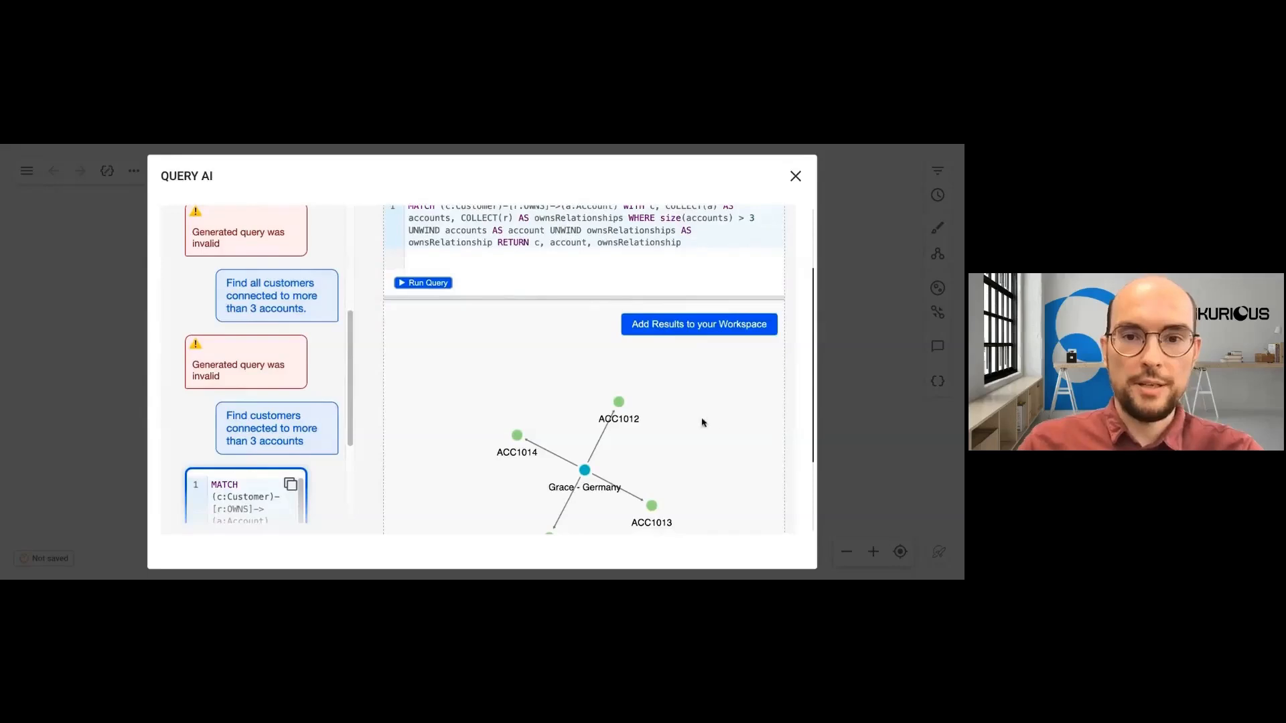
pyautogui.scroll(-1, 789, 386)
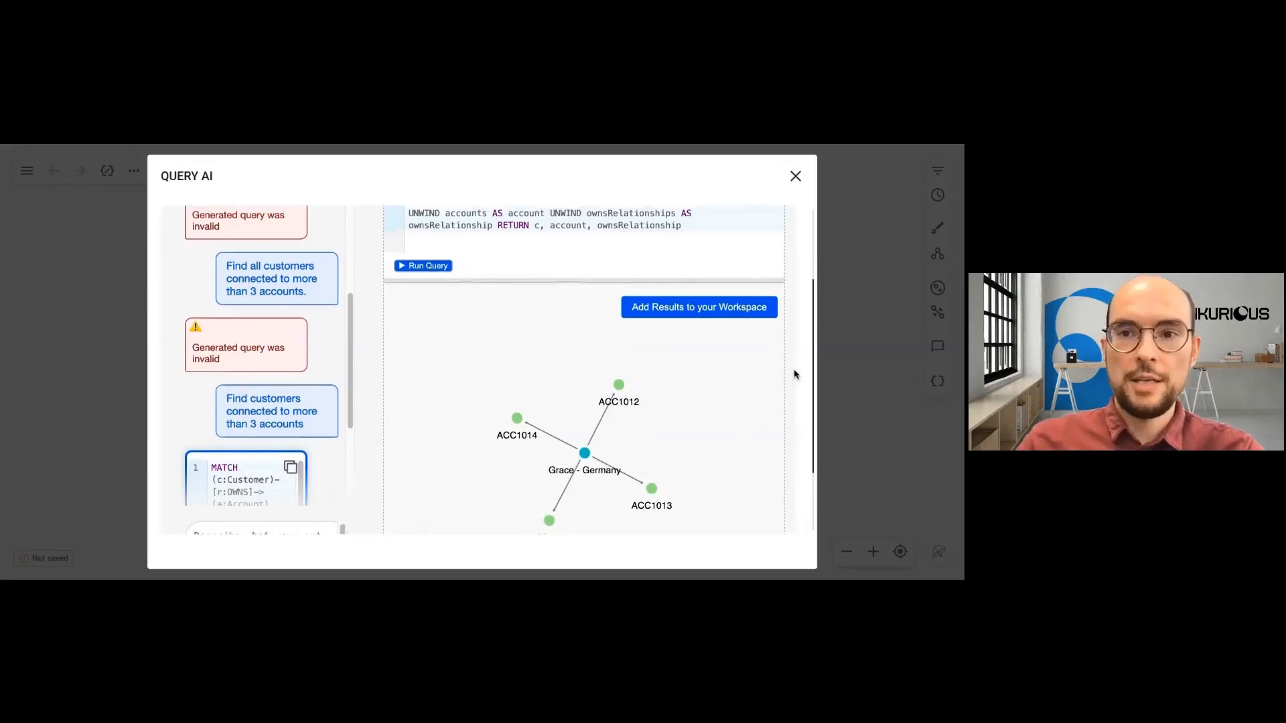
pyautogui.scroll(2, 795, 373)
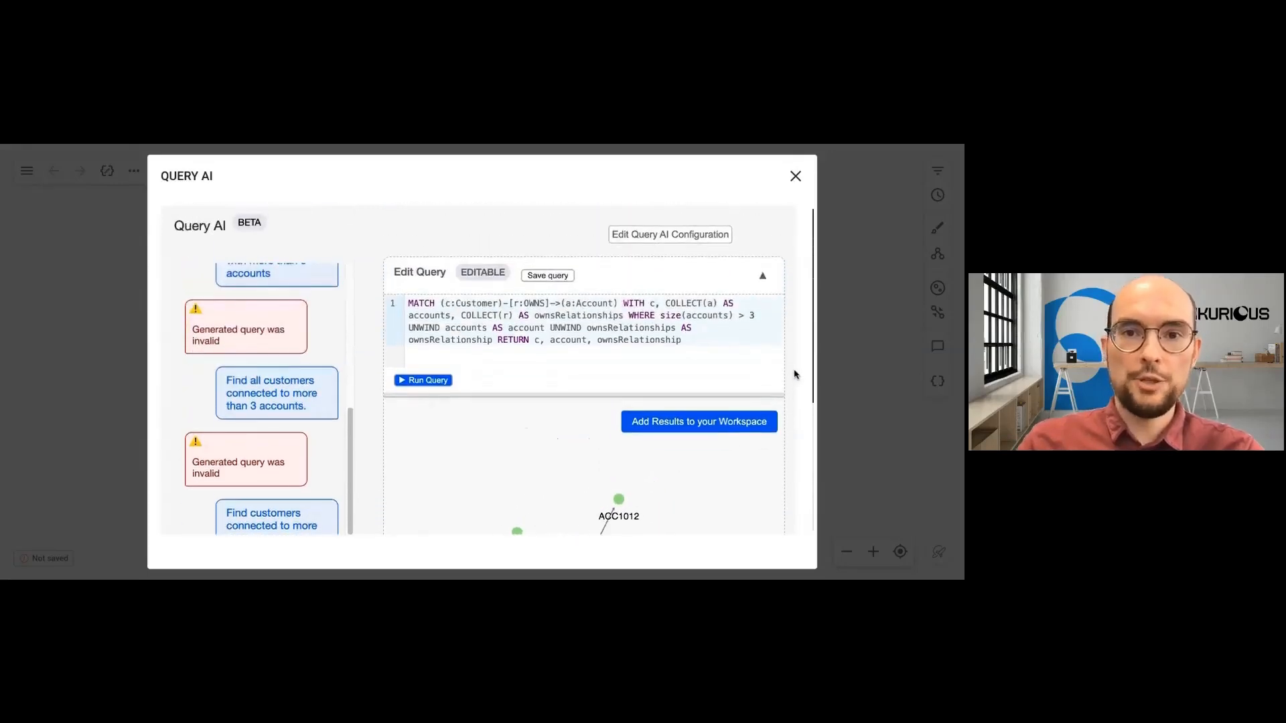
pyautogui.click(546, 277)
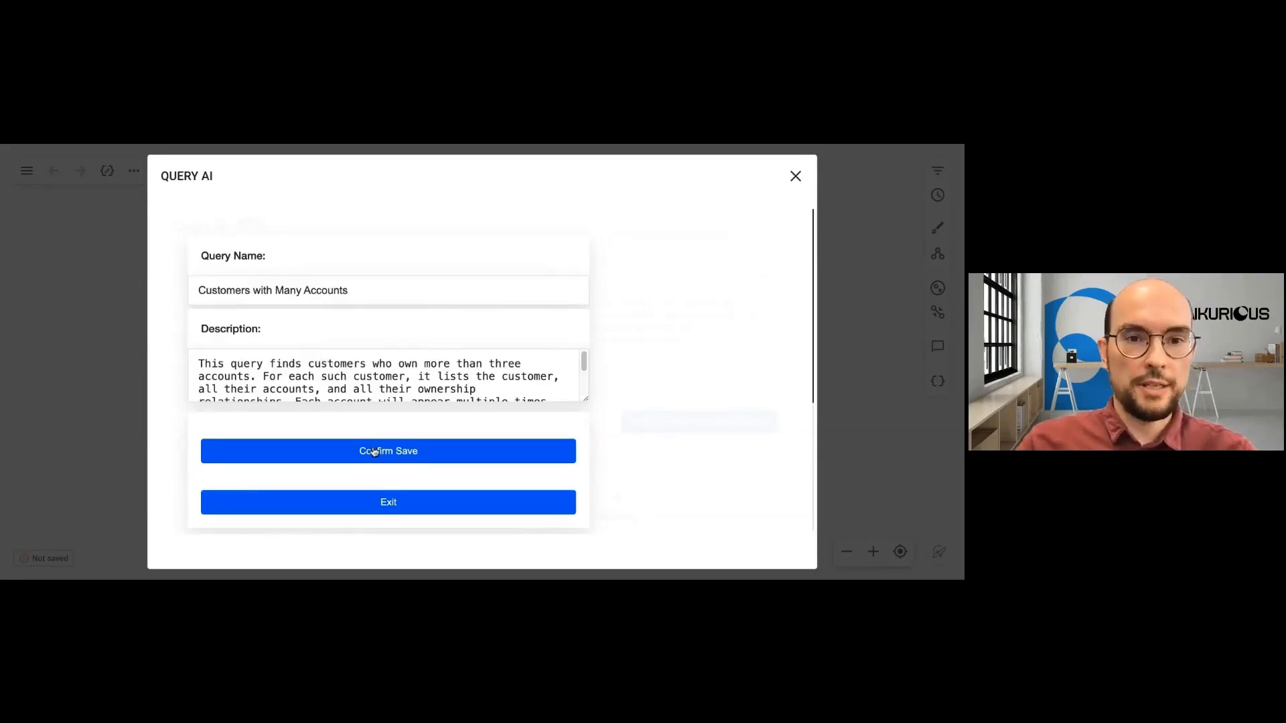
pyautogui.click(376, 455)
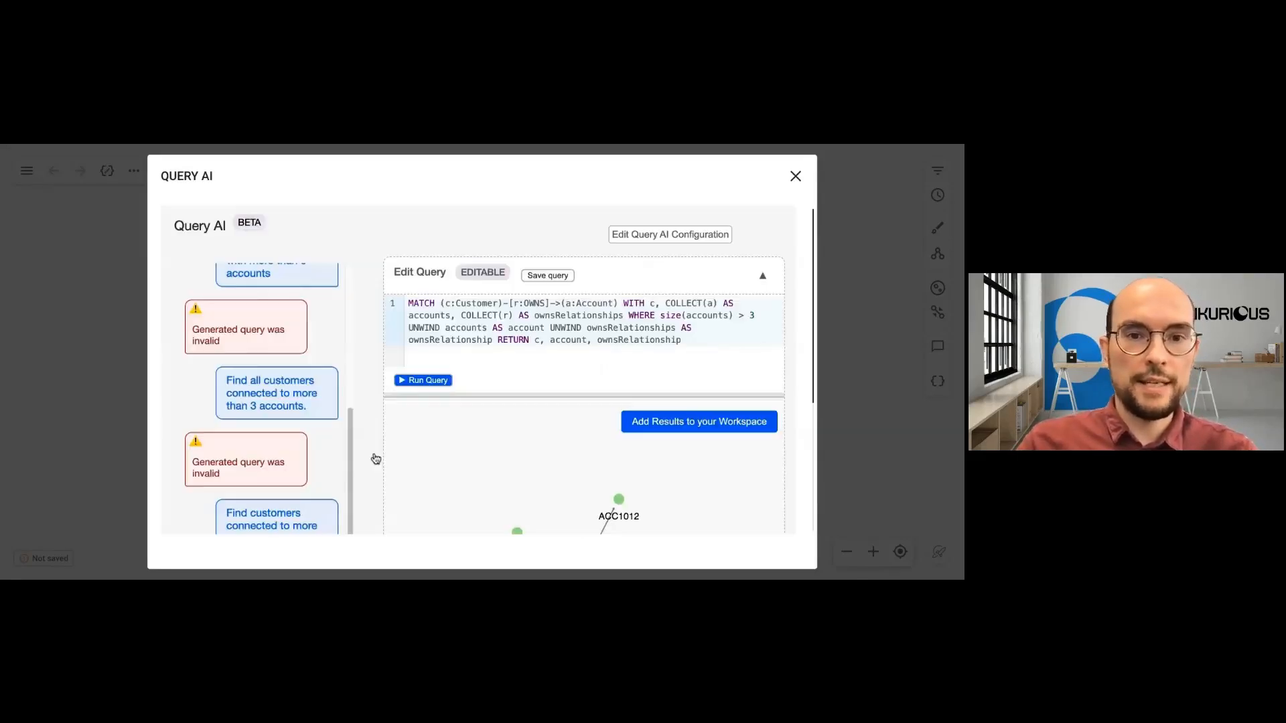
# - Close Query AI and run the saved query "Customers with Many Accounts" in the workspace
pyautogui.click(795, 178)
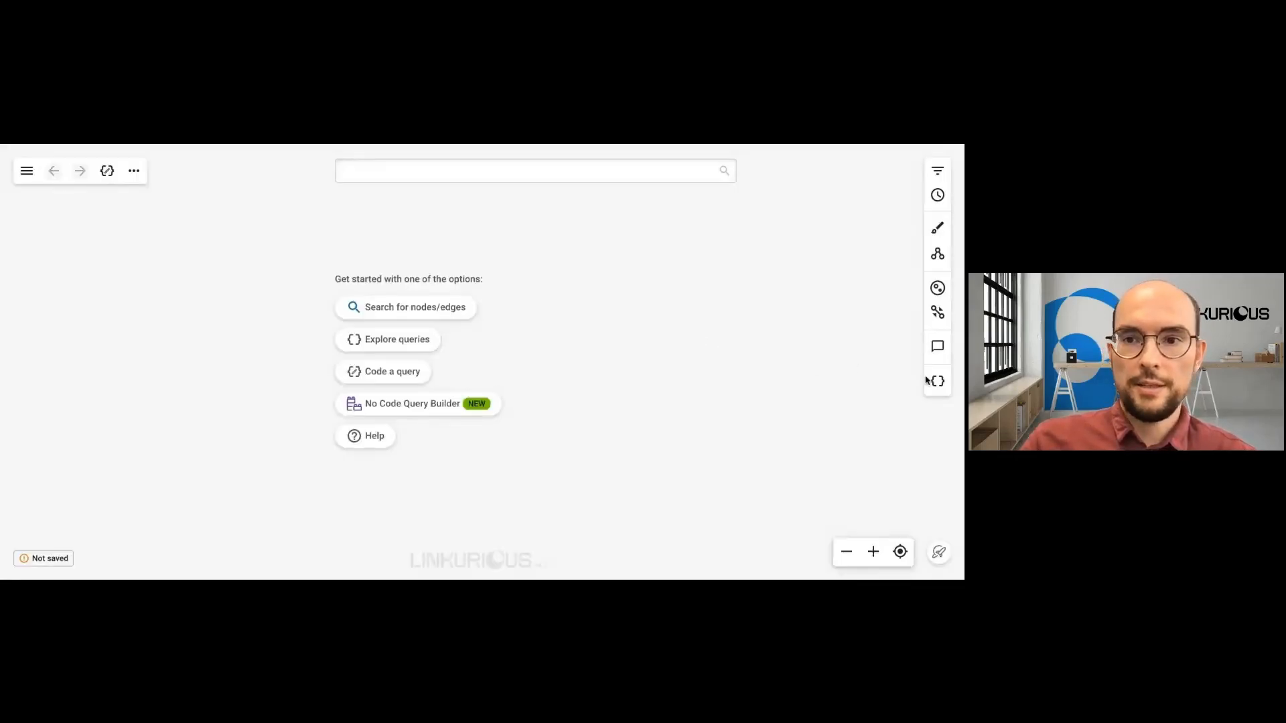
pyautogui.click(933, 382)
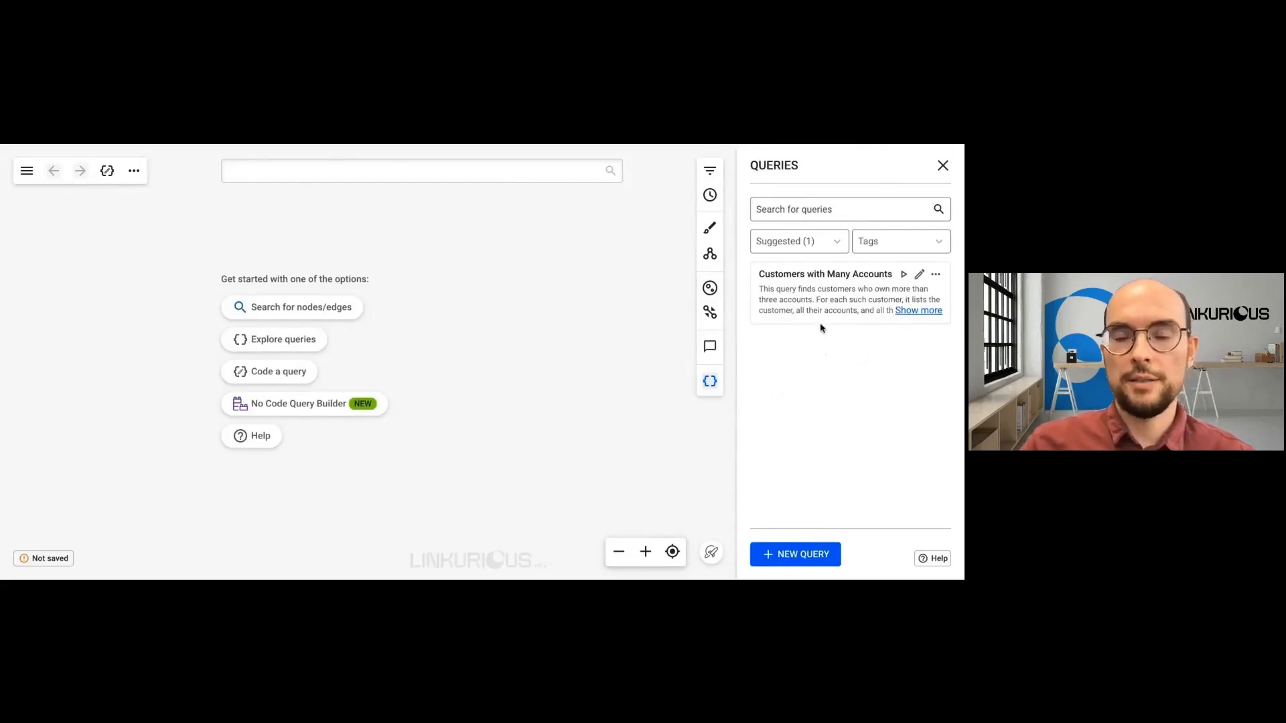
pyautogui.click(903, 274)
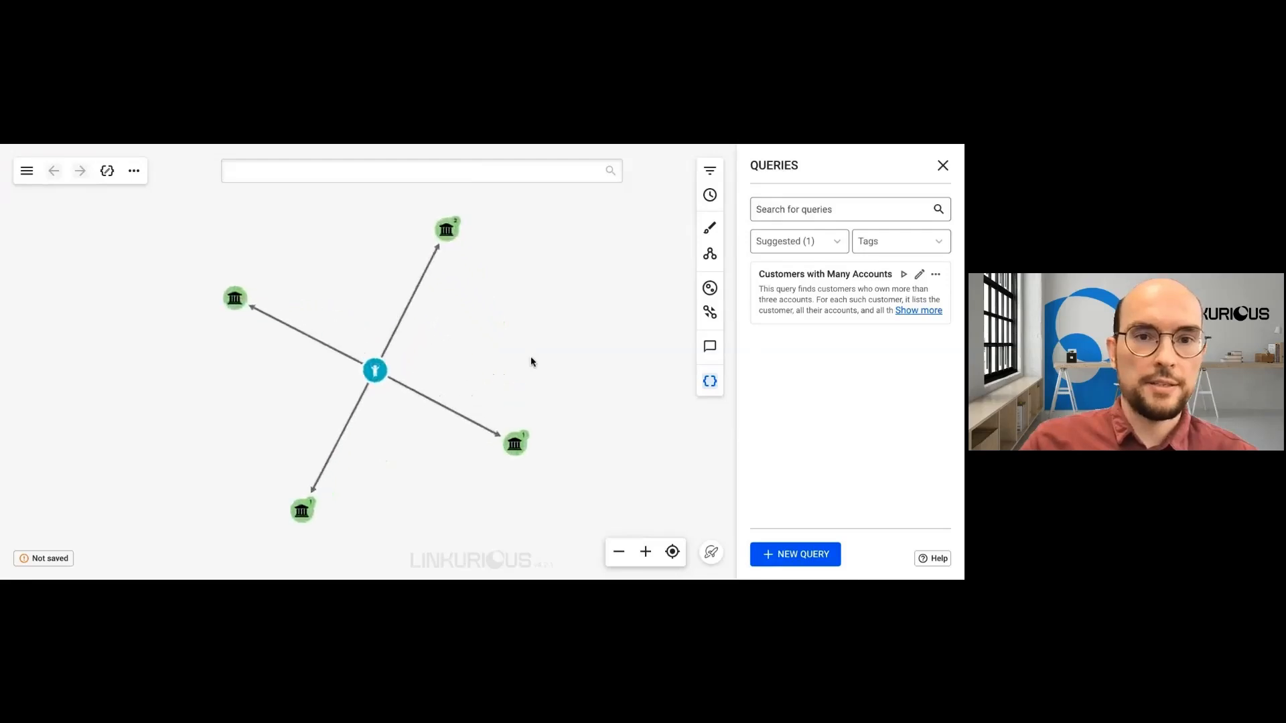
# - Clear the query results from the workspace and reopen Query AI
pyautogui.click(492, 352)
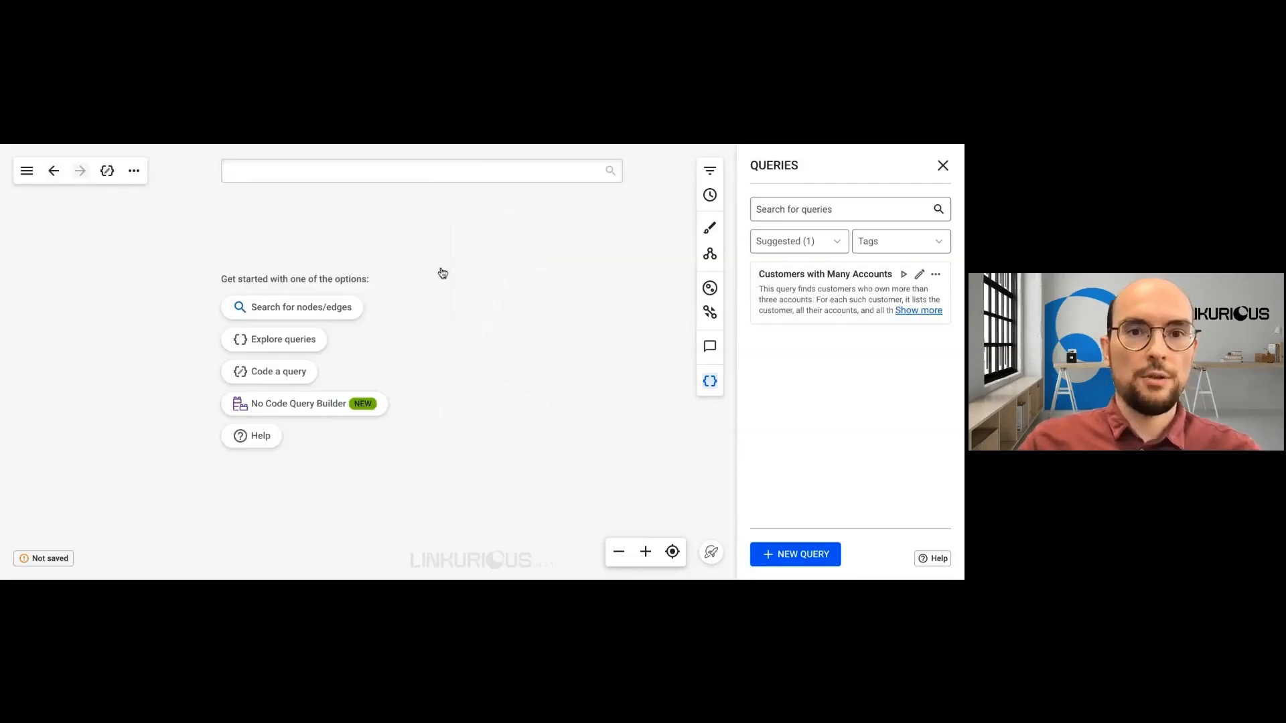
pyautogui.rightClick(179, 327)
pyautogui.moveTo(259, 471)
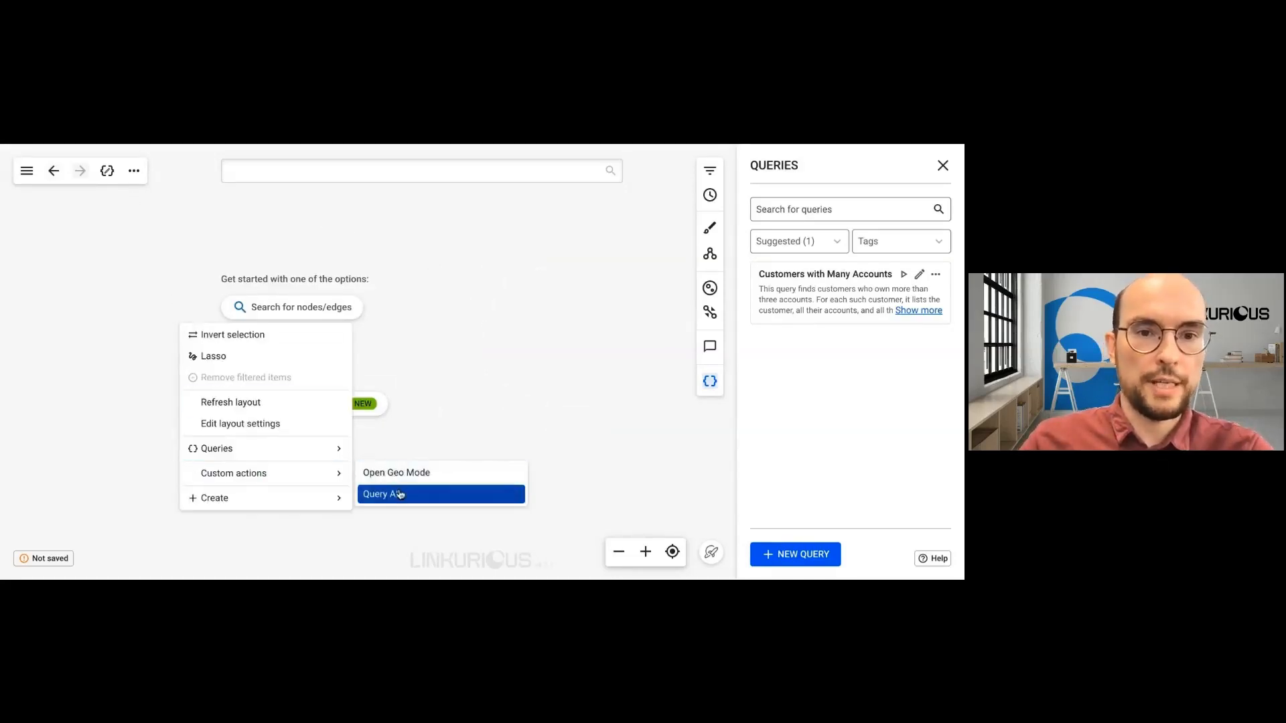
pyautogui.click(379, 493)
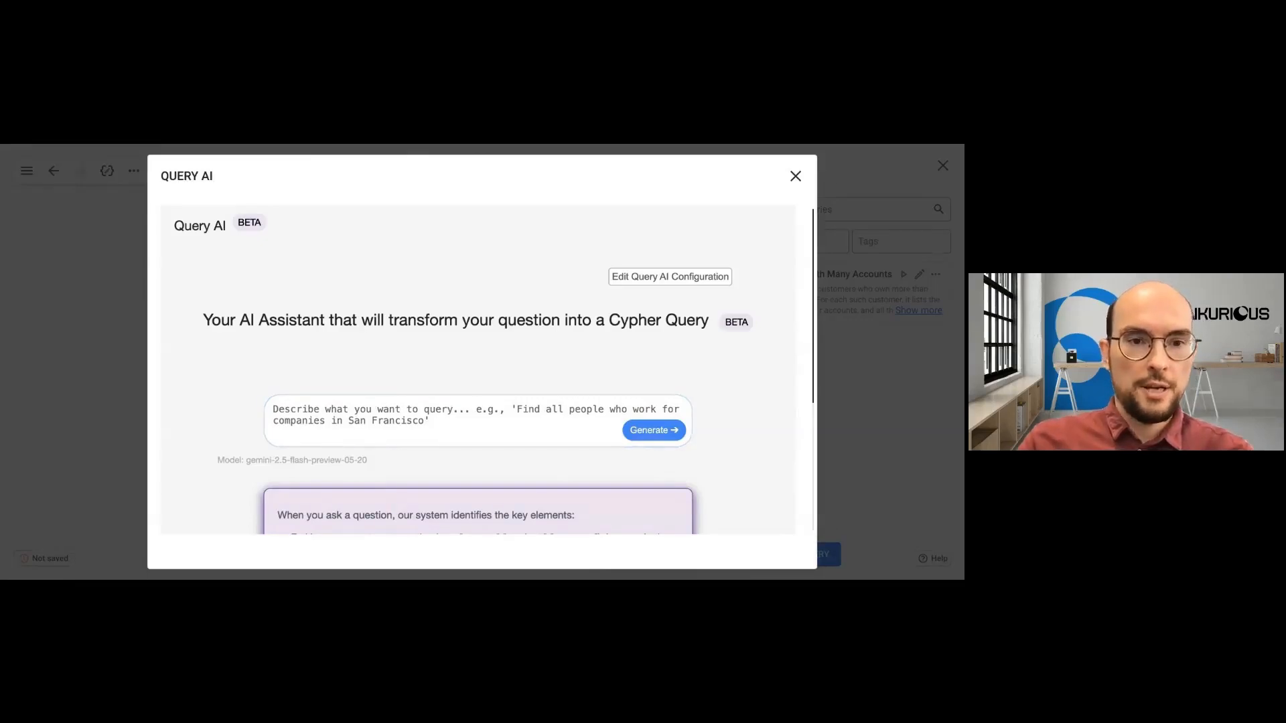
# - Generate and preview a query from "Show transaction chains of at least three steps where all transaction amounts are greater than 10,000."
pyautogui.click(320, 420)
pyautogui.write('Show transaction chains of at least three steps where all transaction amounts are greater than 10,000.')
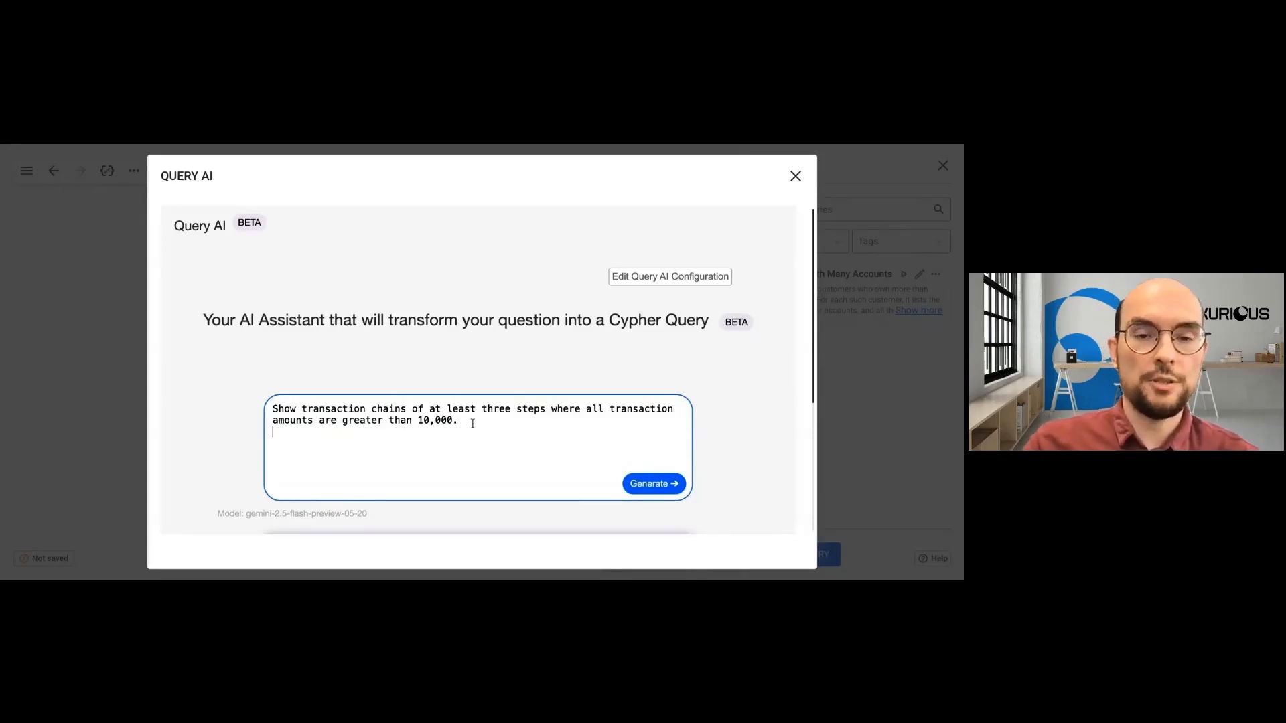
pyautogui.moveTo(464, 409); pyautogui.dragTo(533, 405)
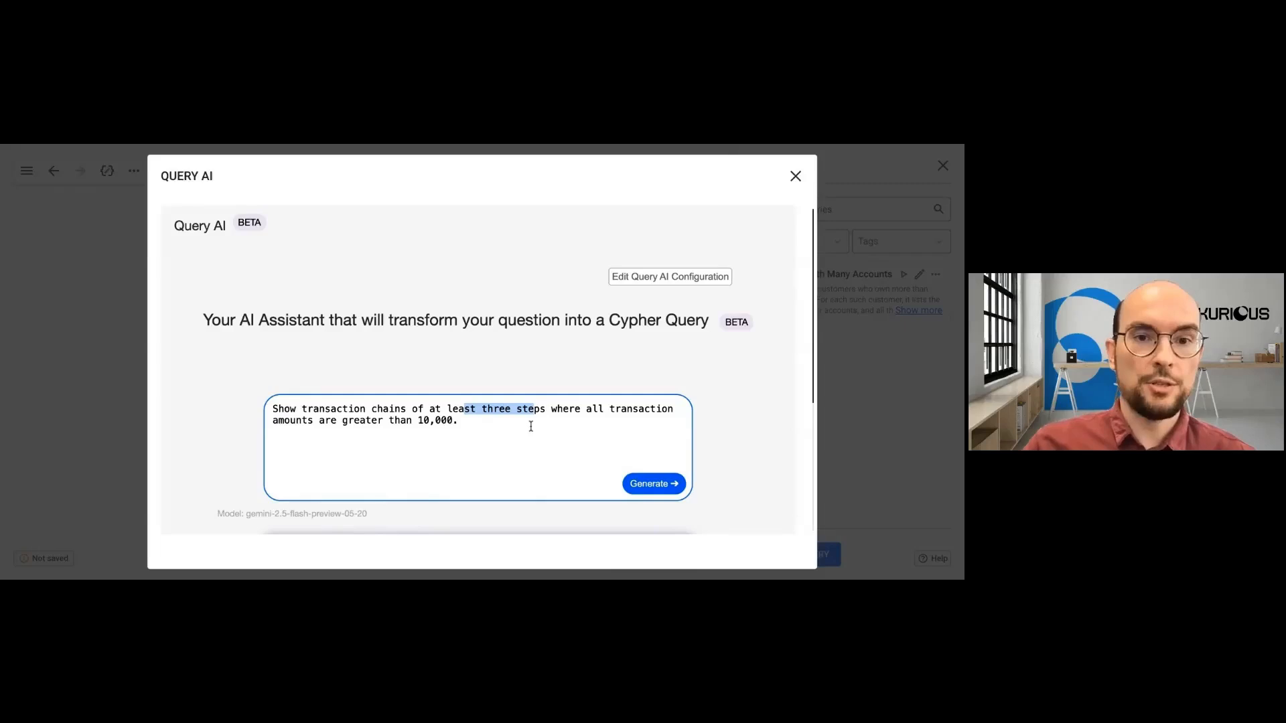
pyautogui.moveTo(418, 421); pyautogui.dragTo(456, 420)
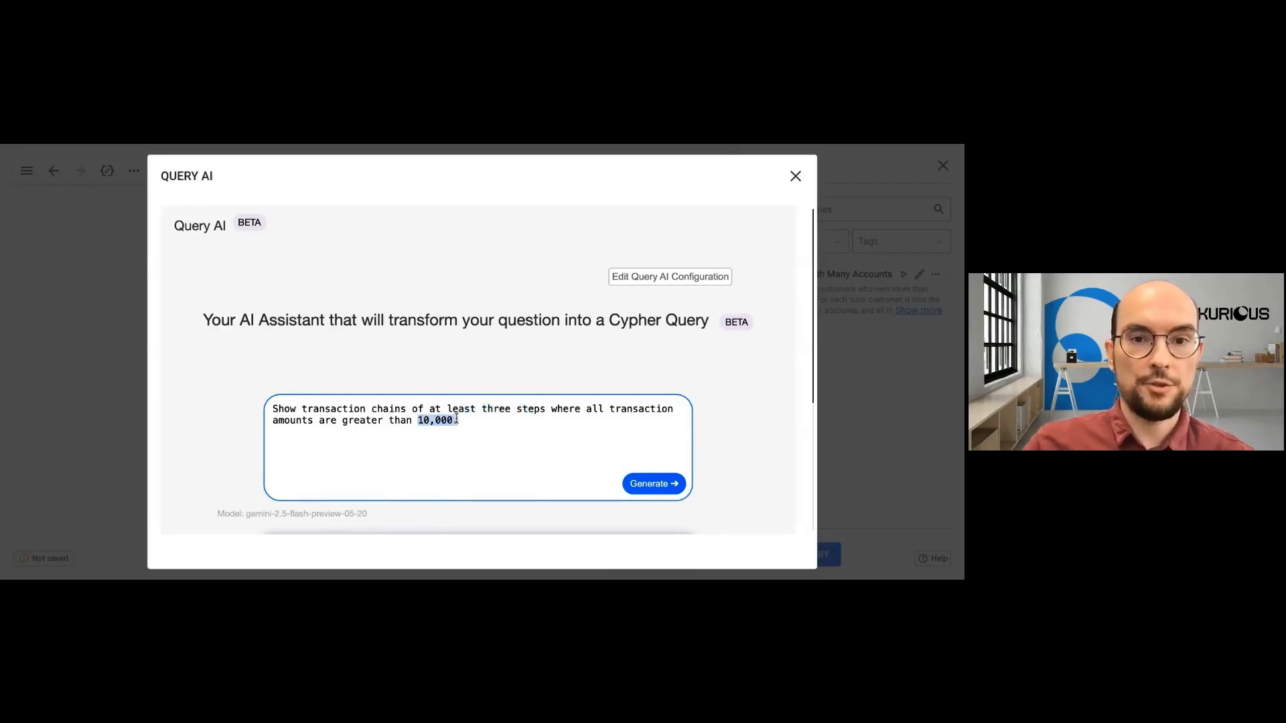
pyautogui.click(651, 485)
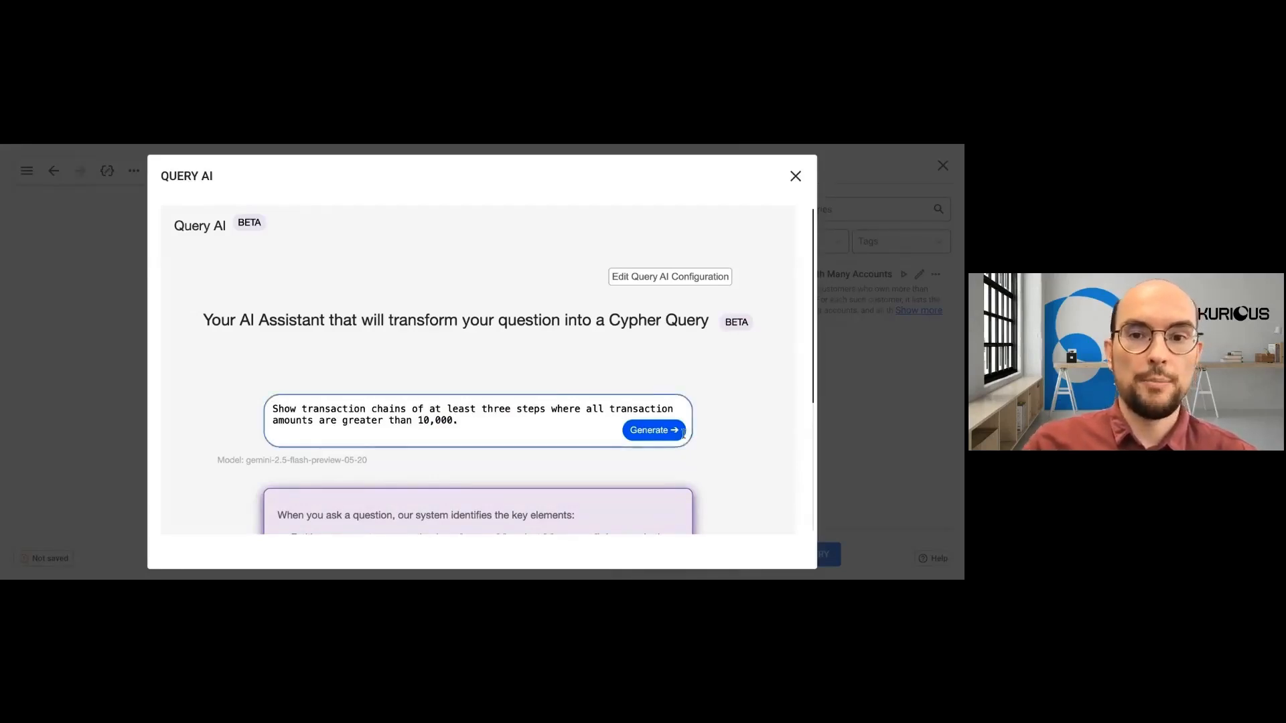
pyautogui.click(658, 438)
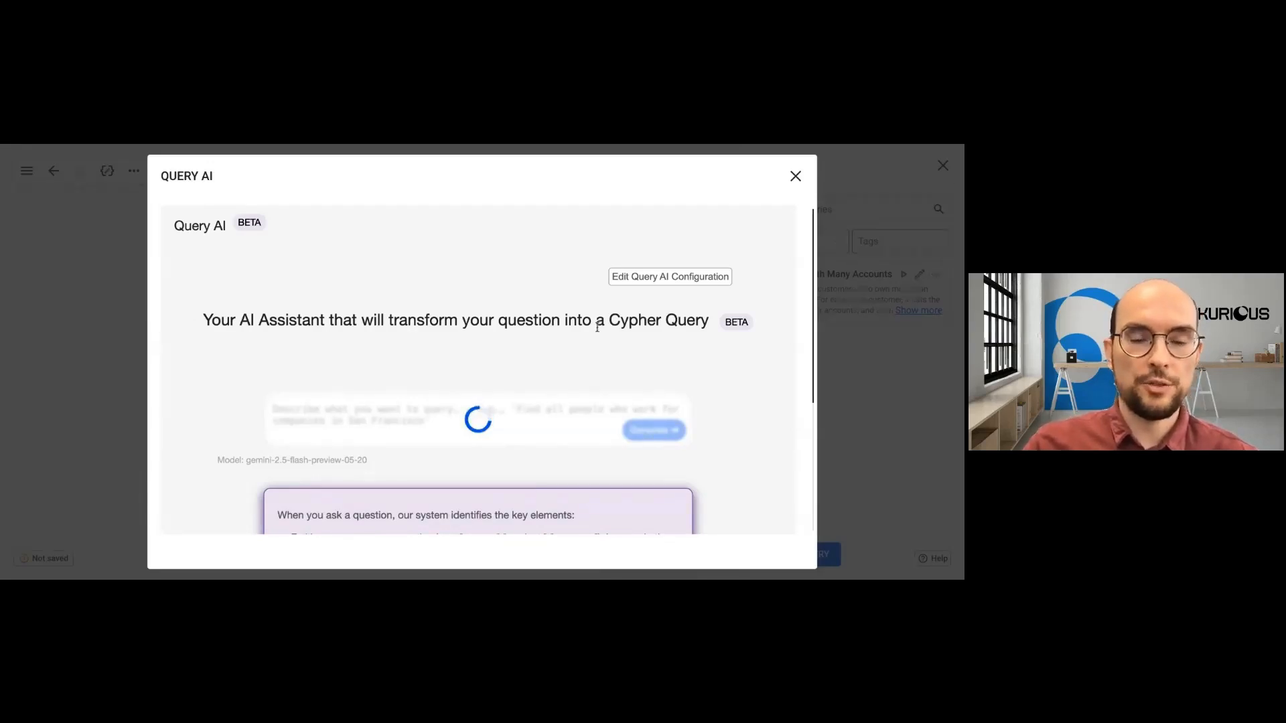
pyautogui.scroll(-3, 348, 321)
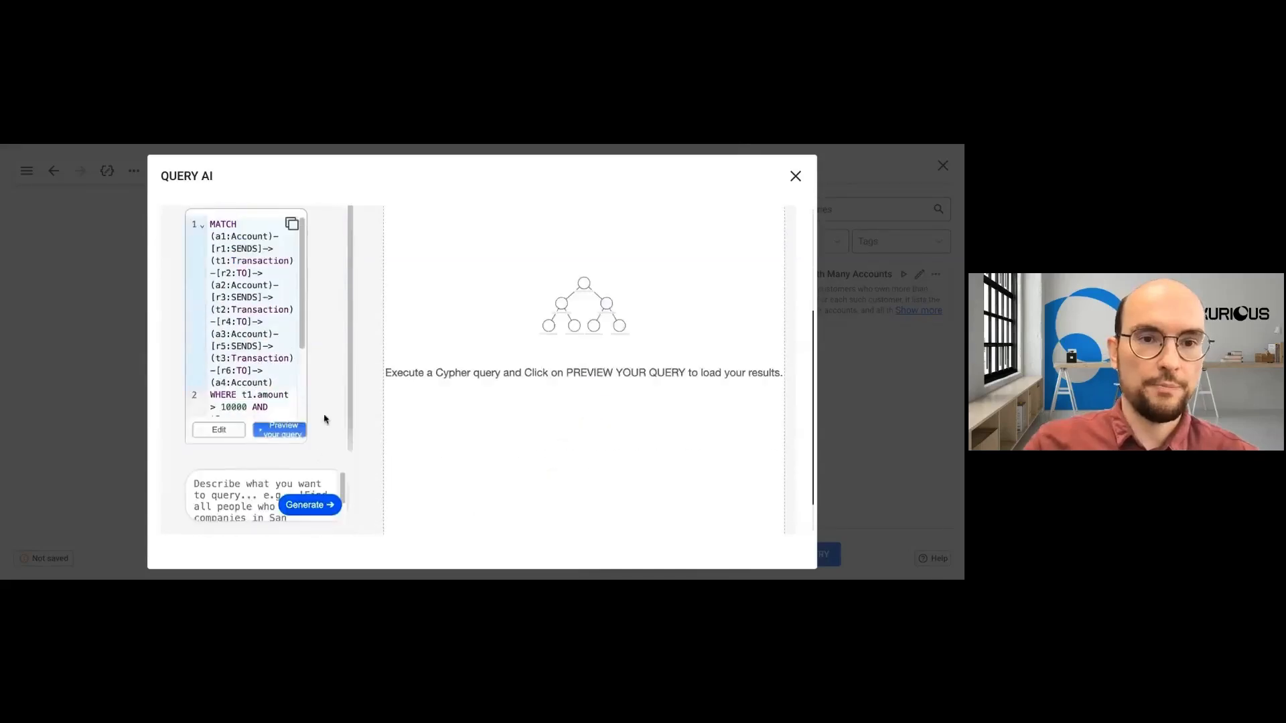
pyautogui.click(286, 437)
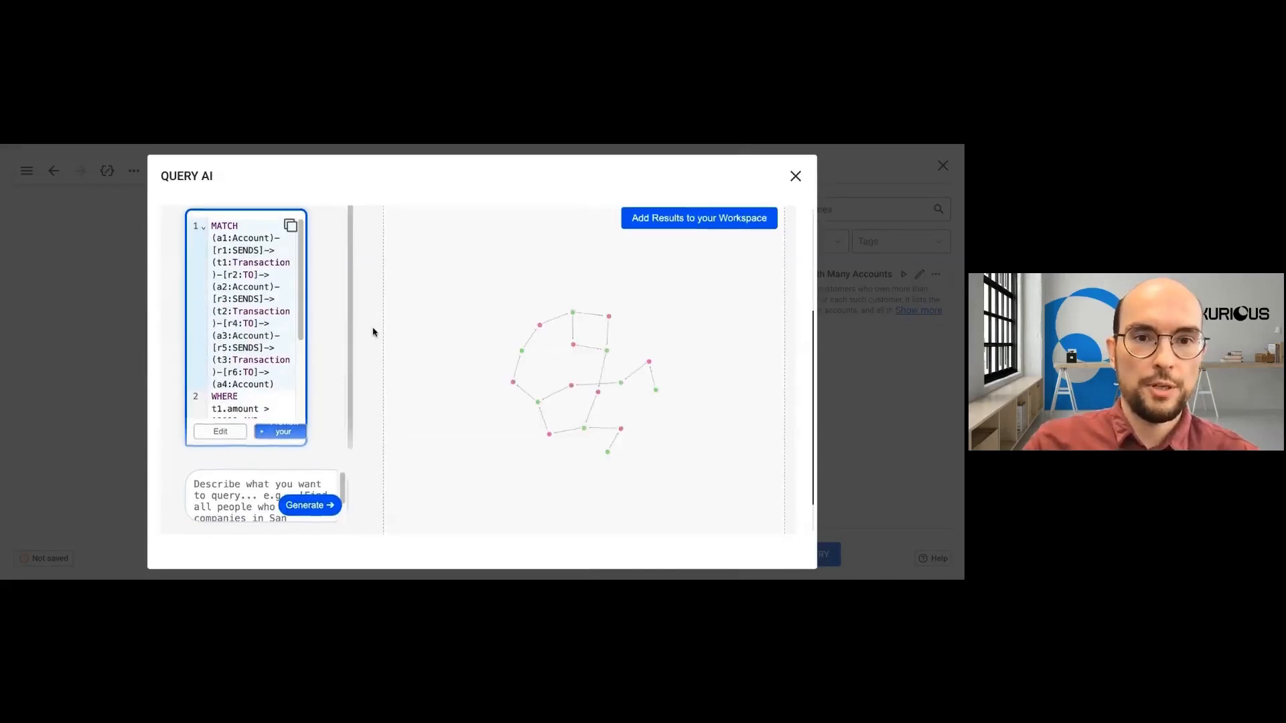
# - Add the previewed transaction chain results to the workspace and close Query AI
pyautogui.scroll(1, 373, 330)
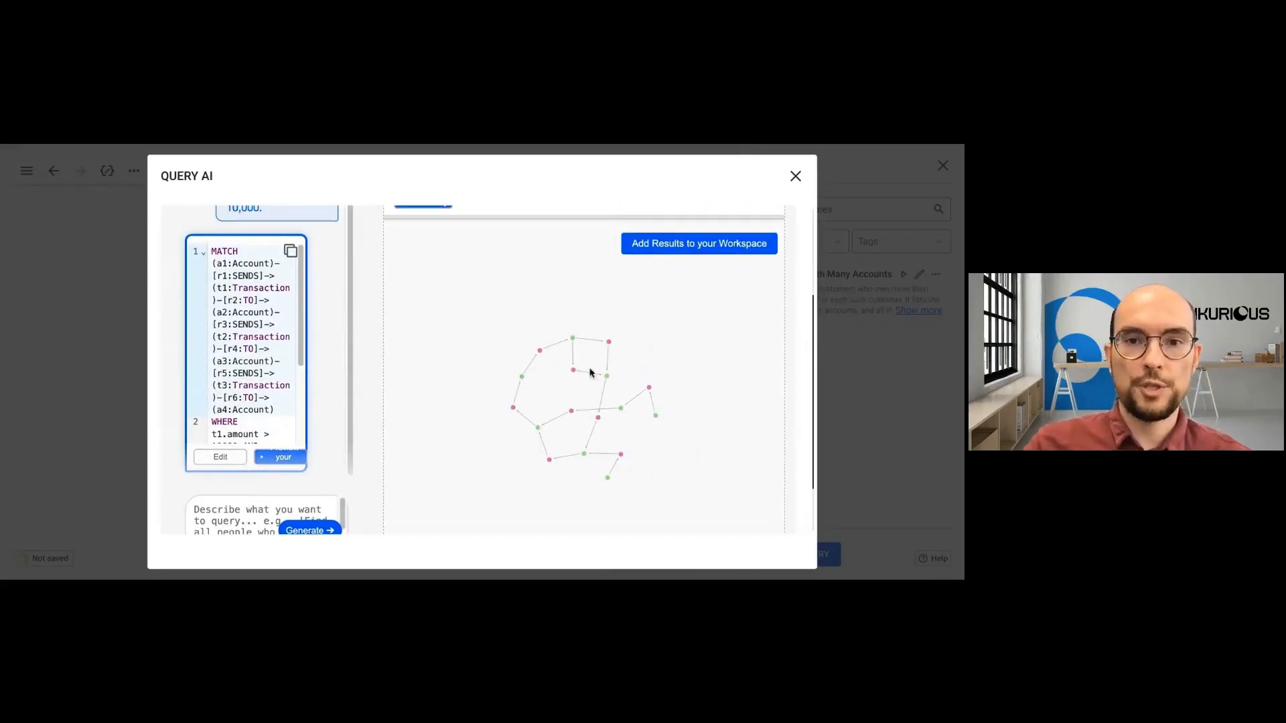
pyautogui.scroll(2, 797, 305)
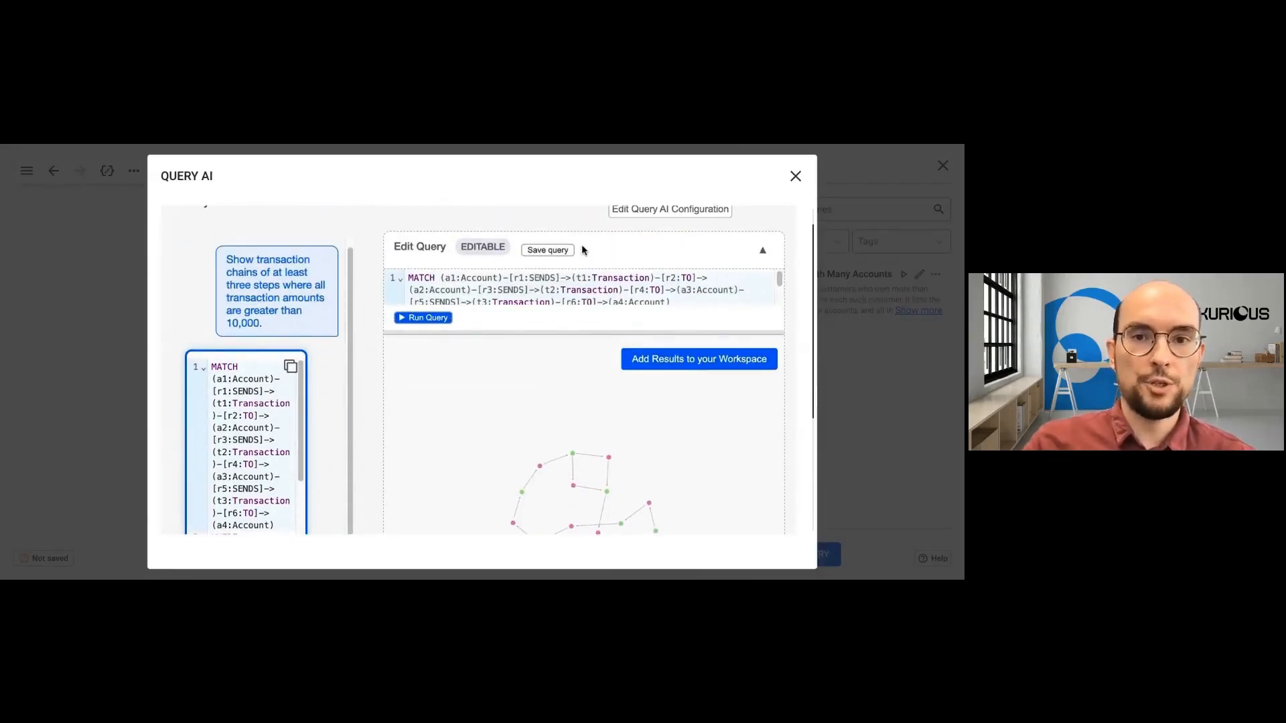
pyautogui.click(689, 371)
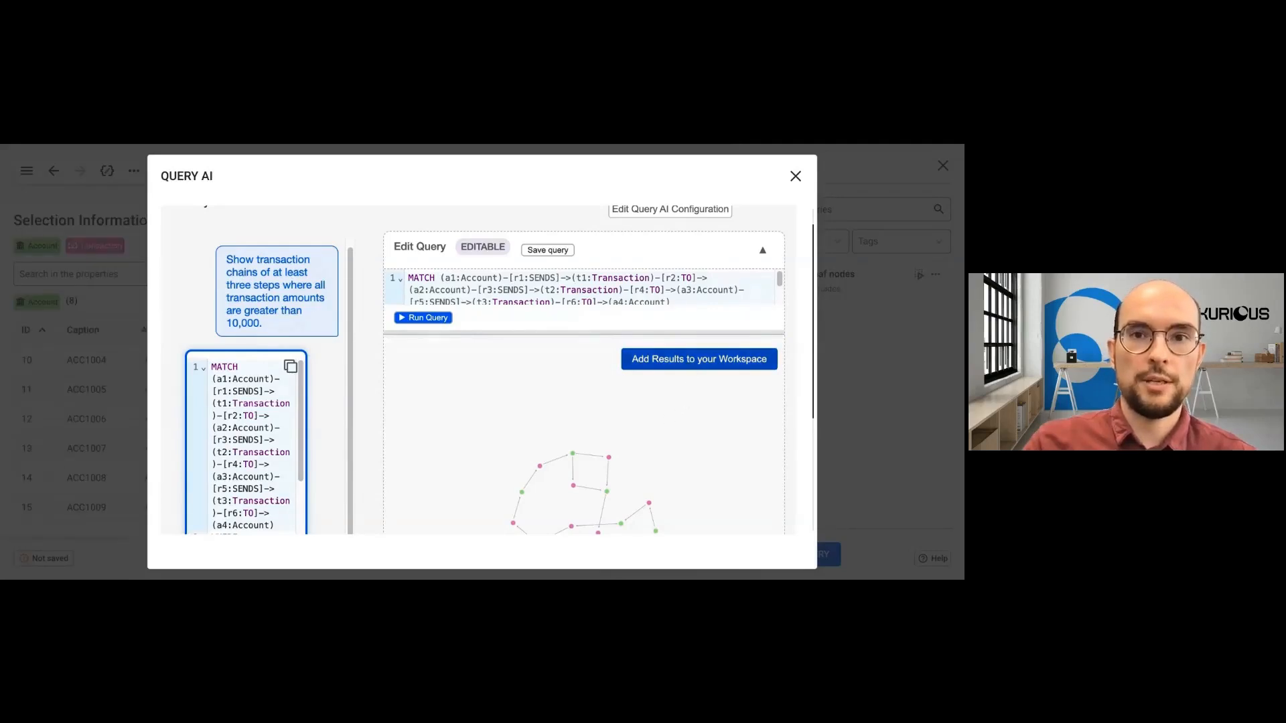
pyautogui.click(796, 177)
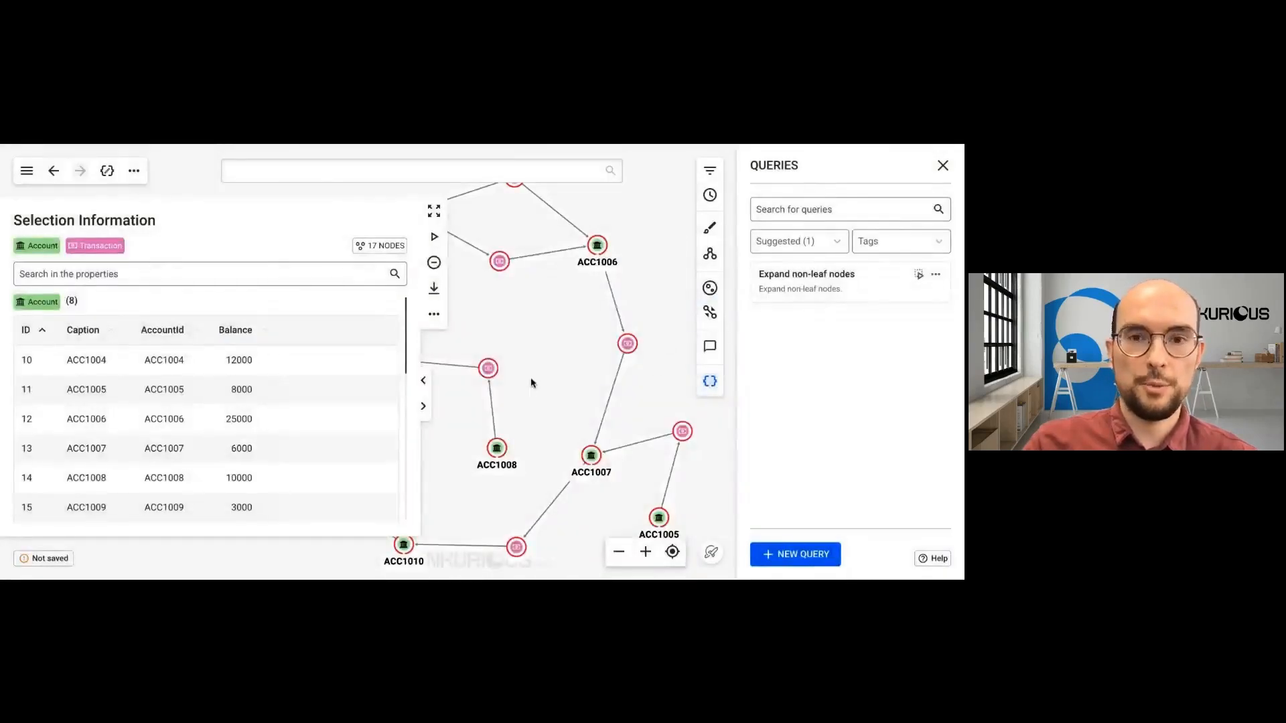
# - Clear the selection and inspect the account and transaction properties along the chain from ACC1005 through ACC1007 to ACC1010
pyautogui.click(529, 272)
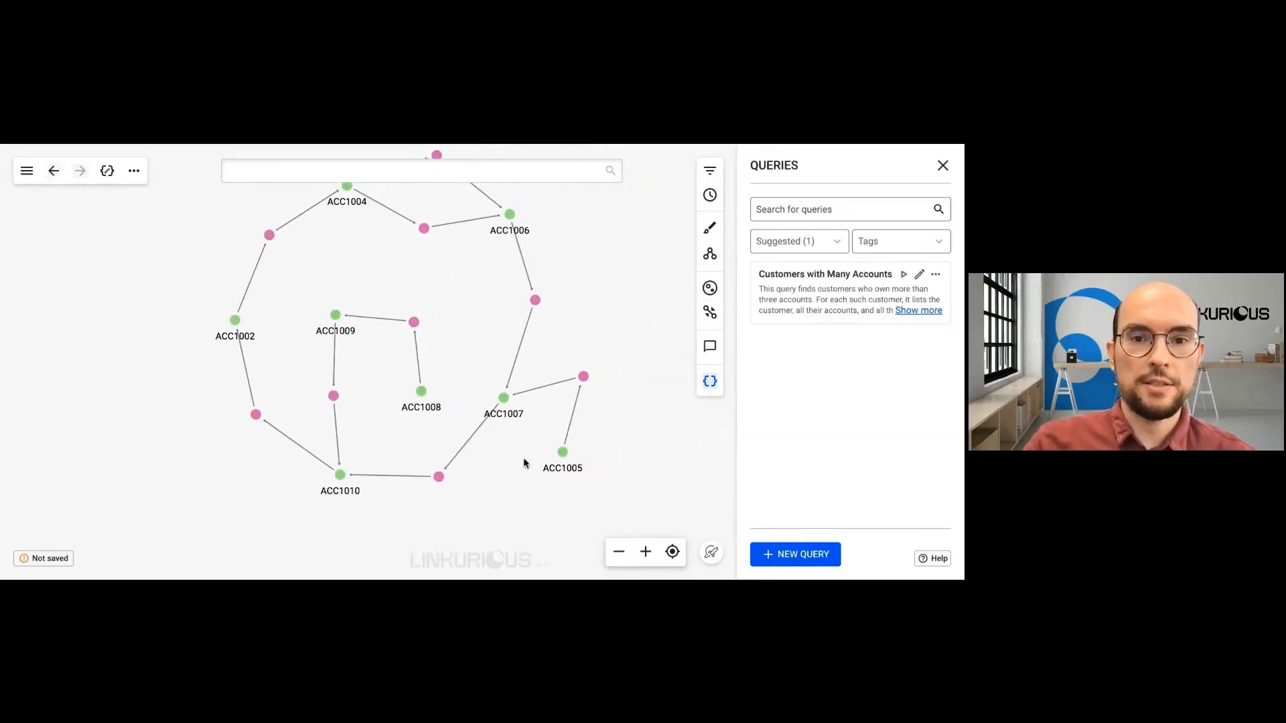
pyautogui.click(562, 453)
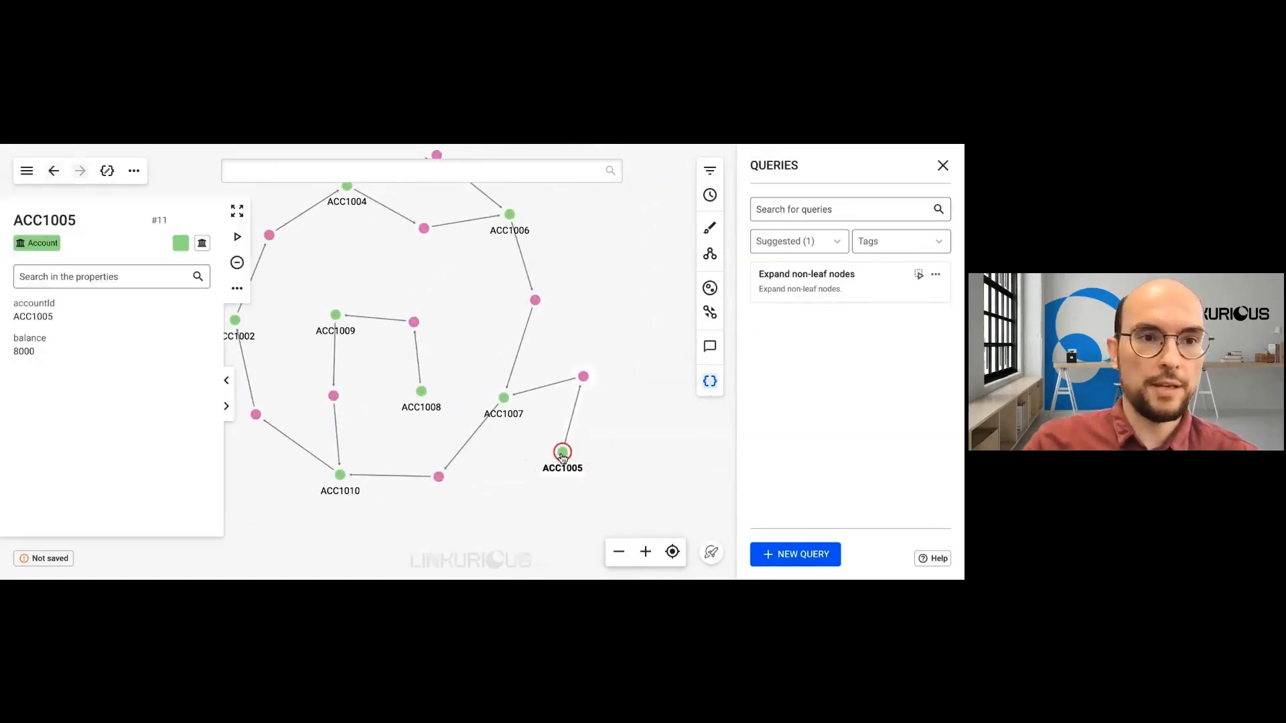
pyautogui.click(583, 377)
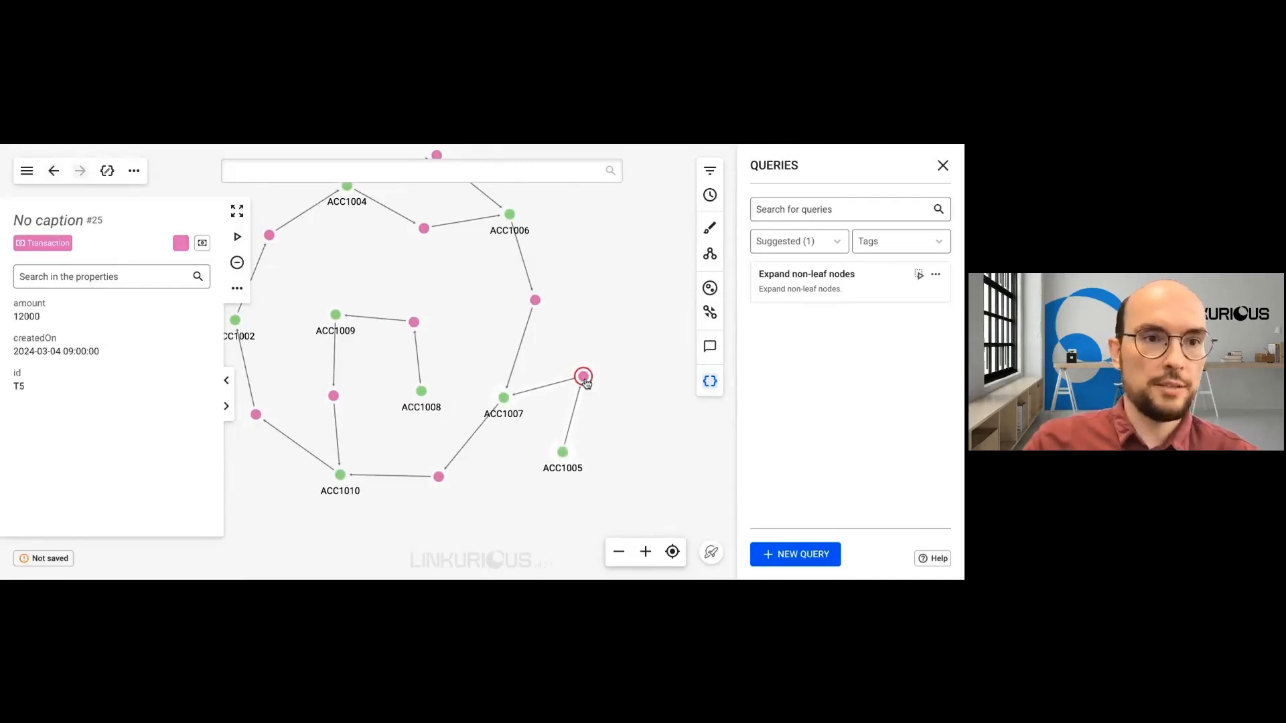
pyautogui.click(507, 398)
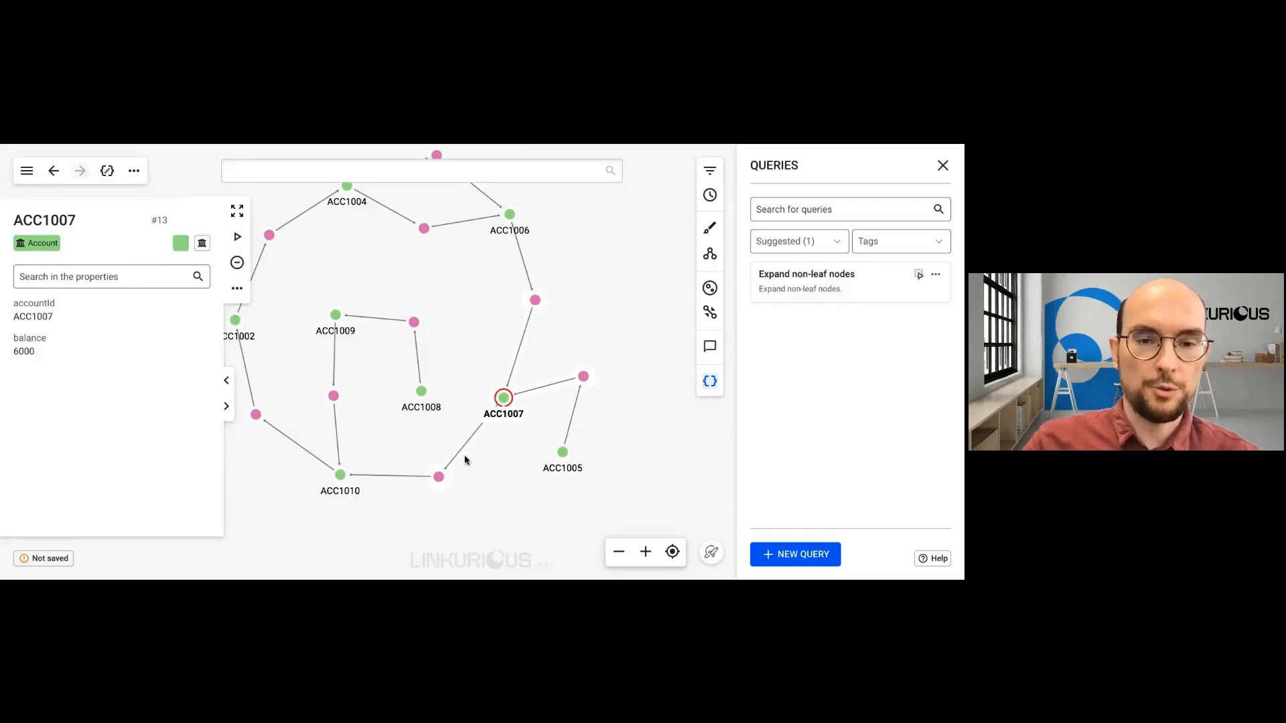
pyautogui.click(439, 476)
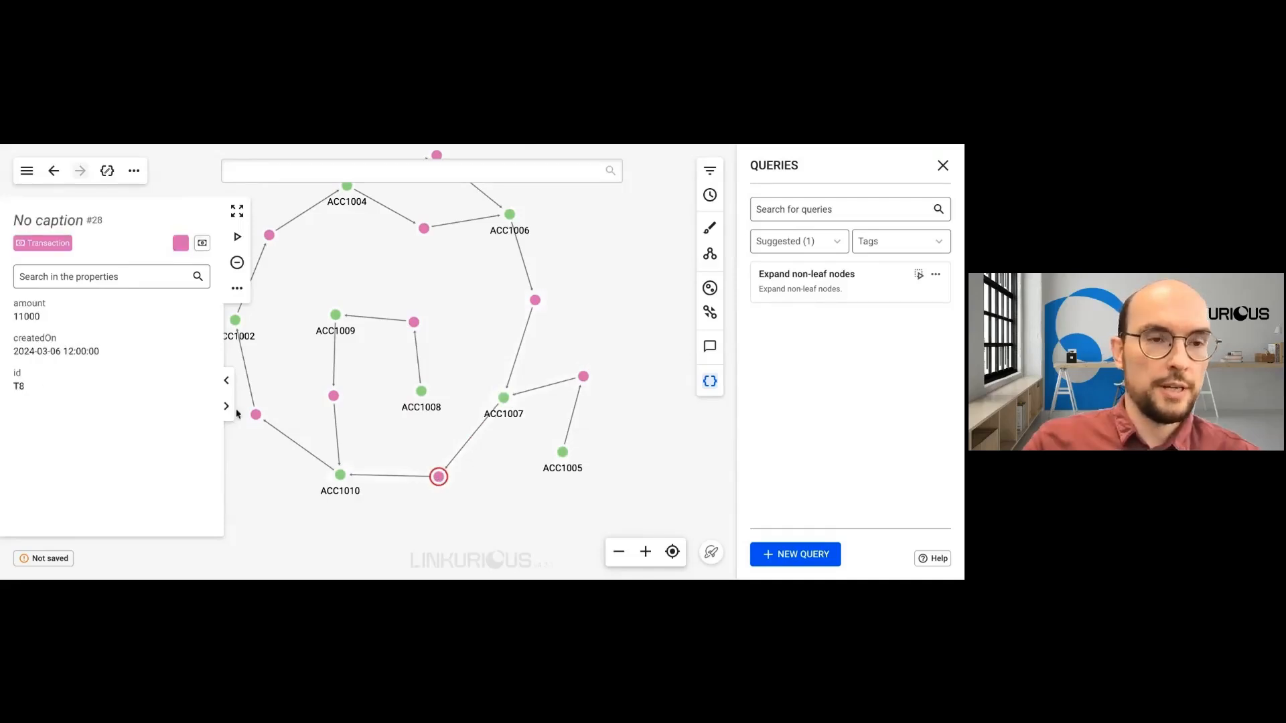
pyautogui.click(340, 475)
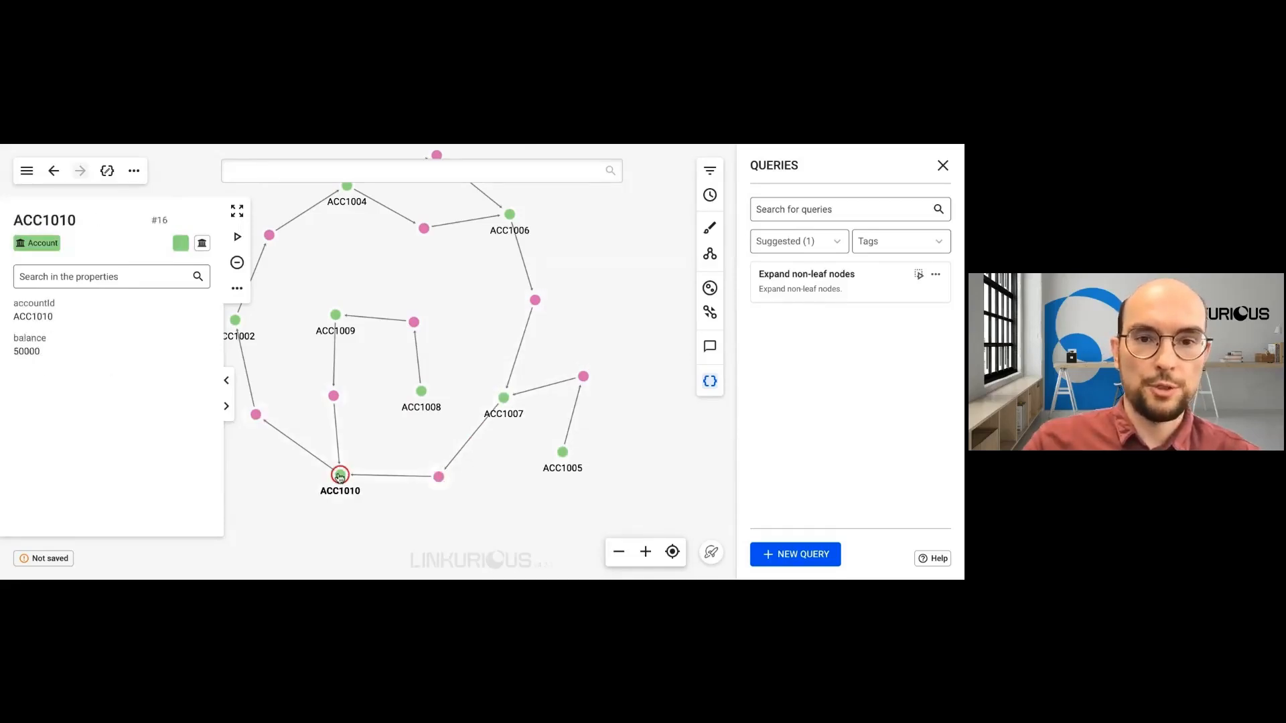
pyautogui.click(365, 399)
pyautogui.moveTo(378, 381); pyautogui.dragTo(402, 409)
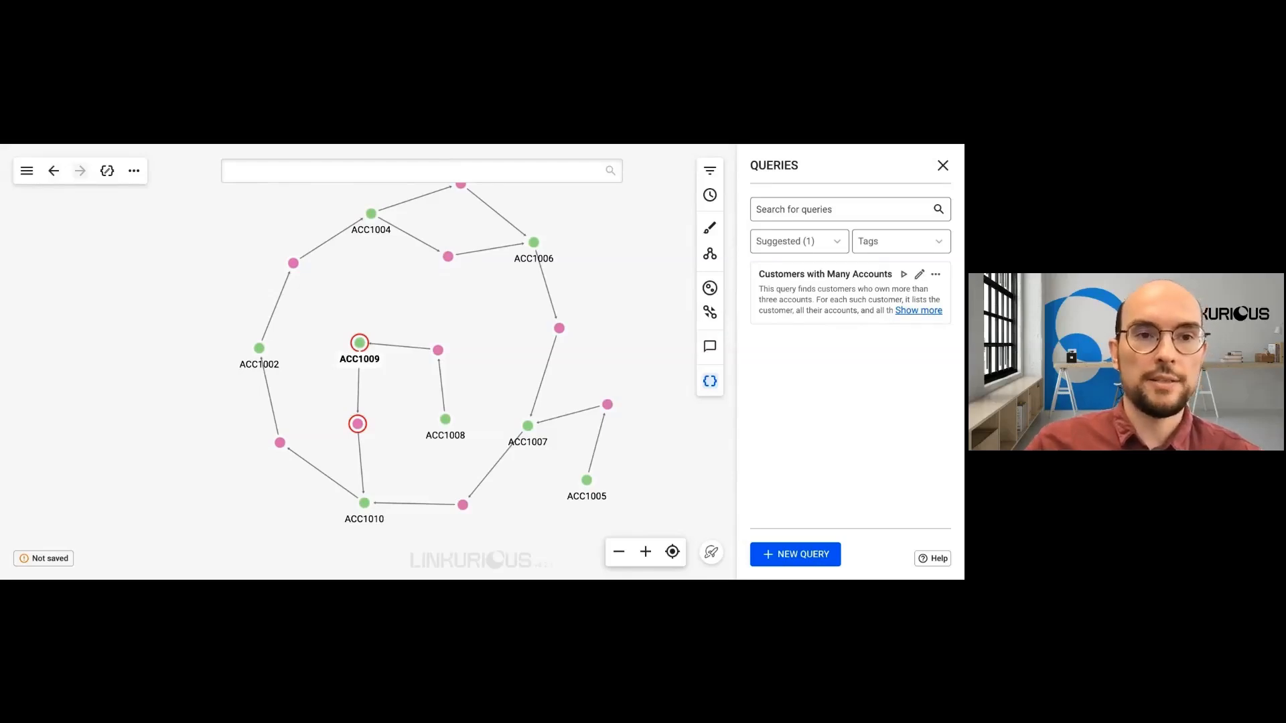
pyautogui.click(188, 297)
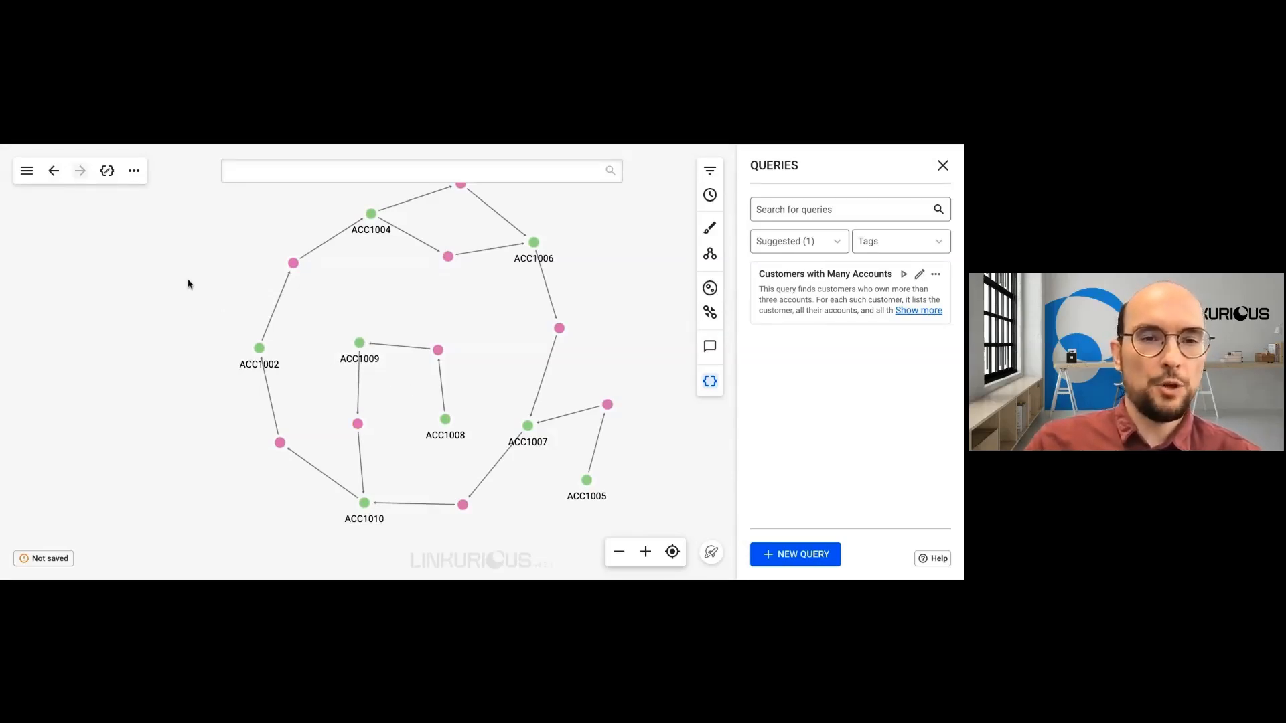
# - Reopen Query AI from the workspace and open its configuration for editing
pyautogui.rightClick(181, 267)
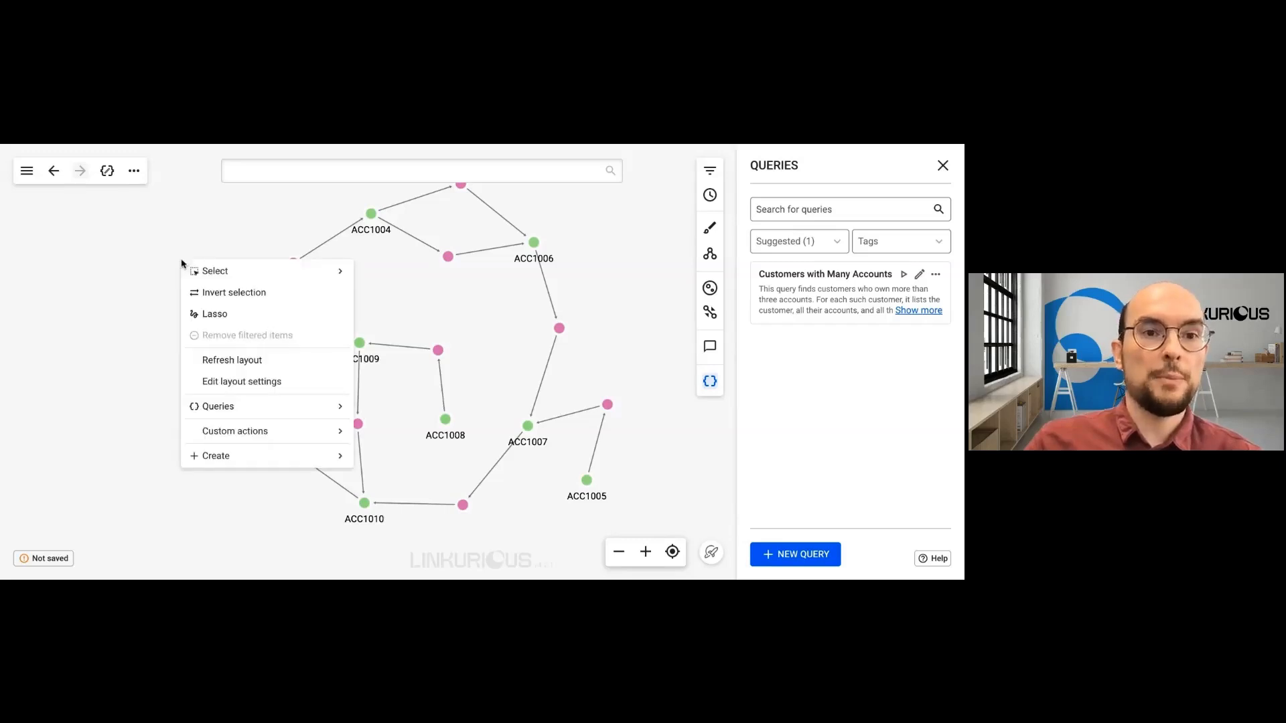
pyautogui.moveTo(221, 416)
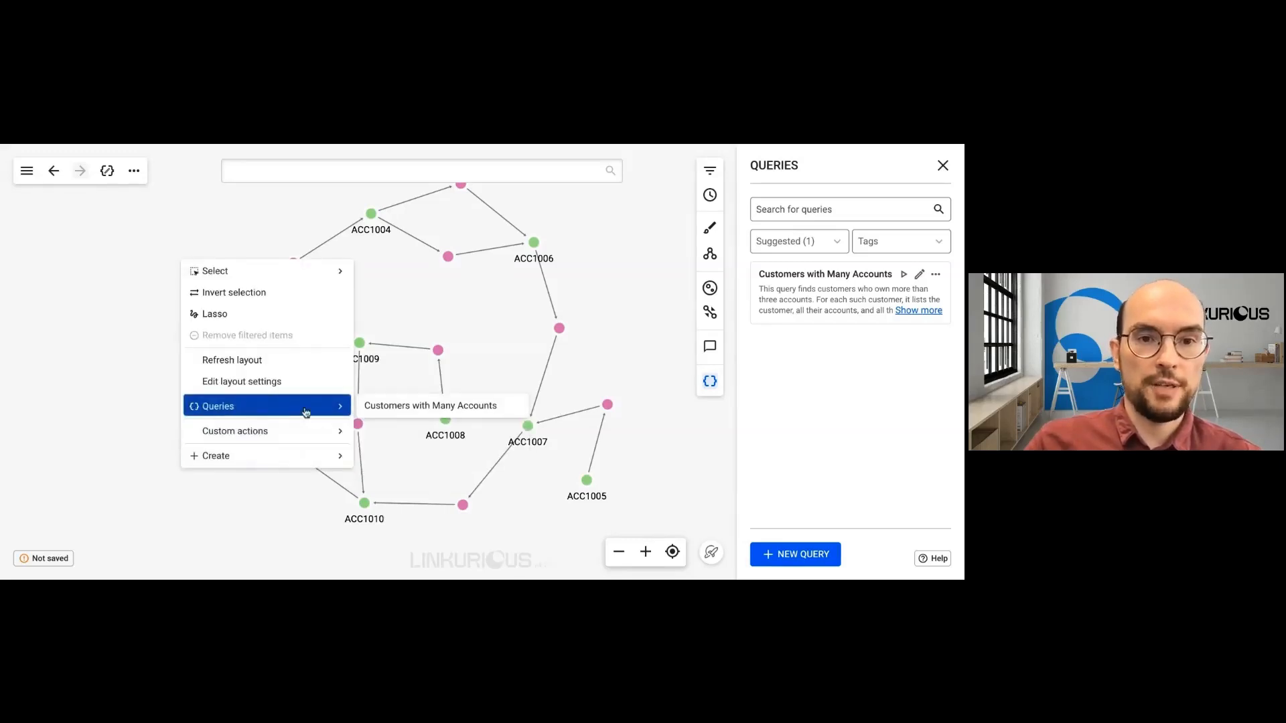
pyautogui.moveTo(307, 436)
pyautogui.click(394, 453)
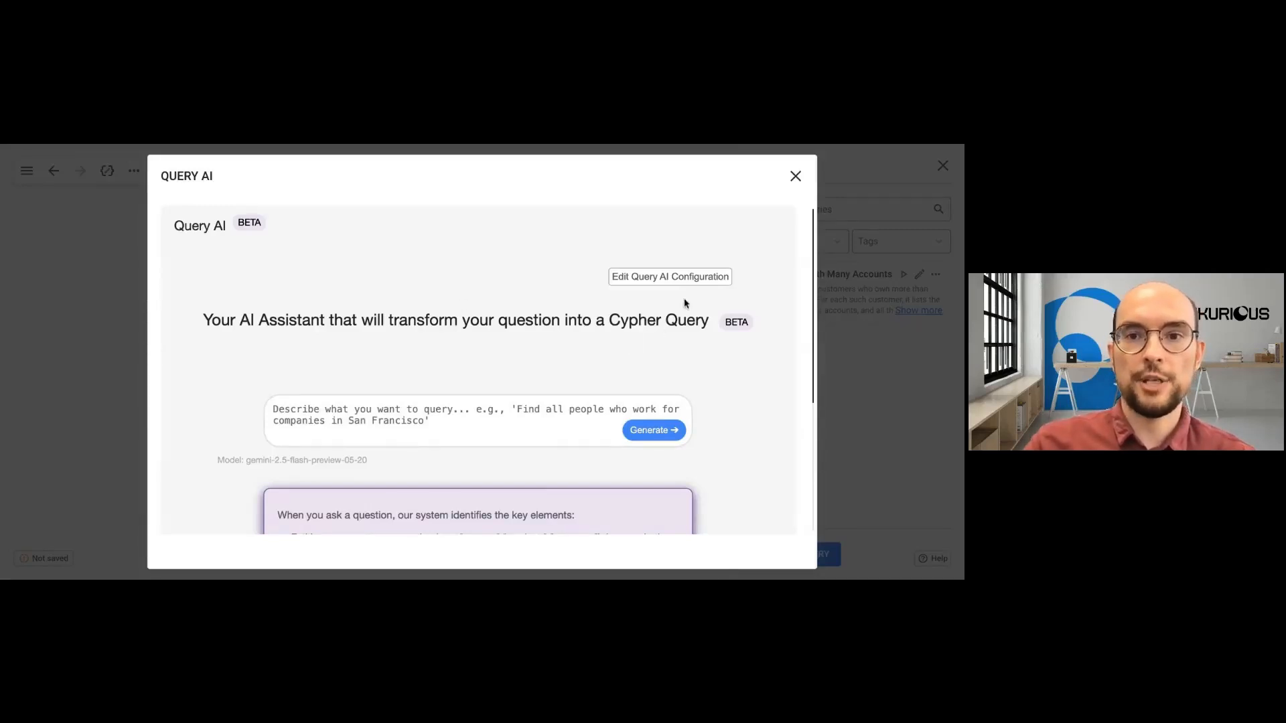
pyautogui.click(691, 280)
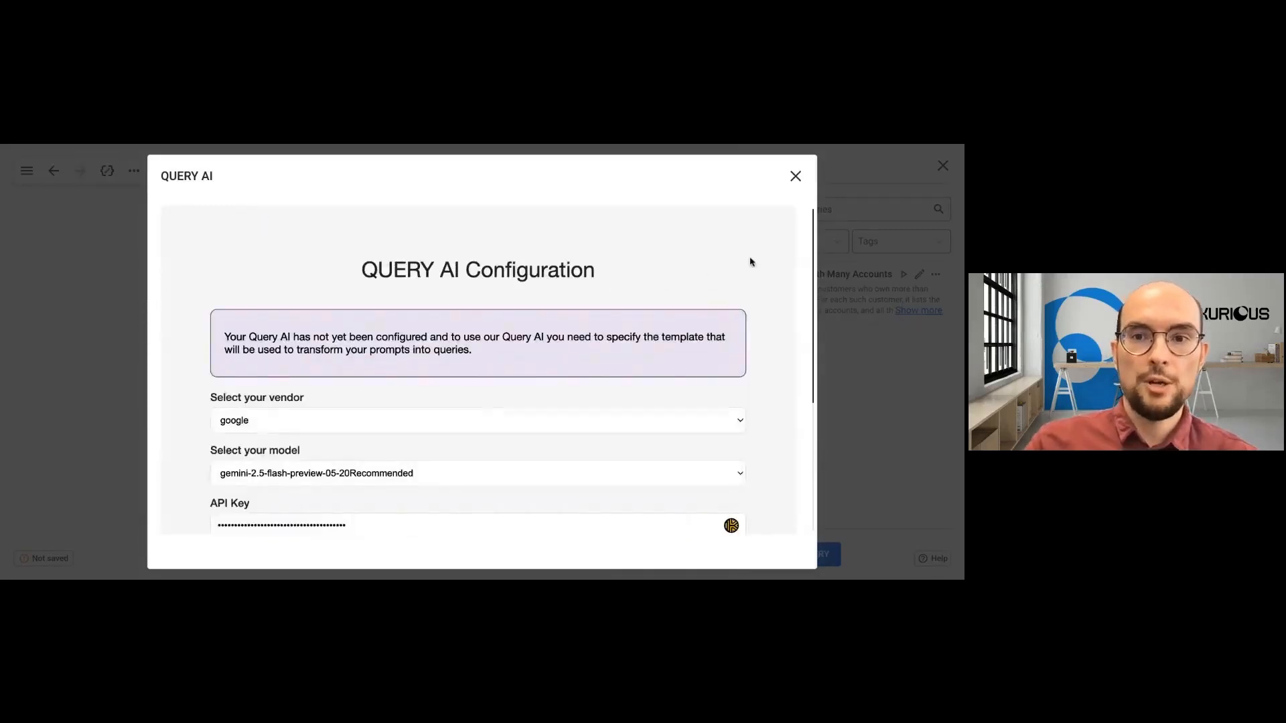
# - Dismiss the password manager prompt and review the Query AI vendor, model, API key and template settings
pyautogui.scroll(-1, 770, 271)
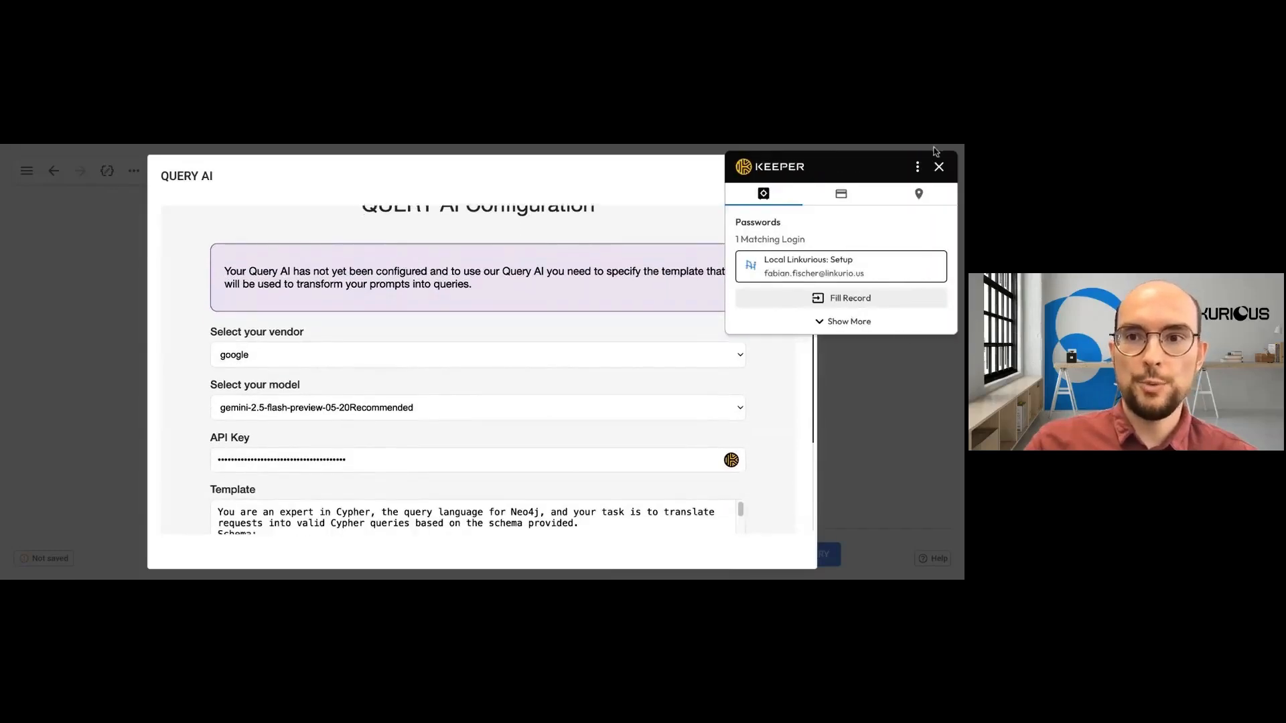
pyautogui.click(942, 166)
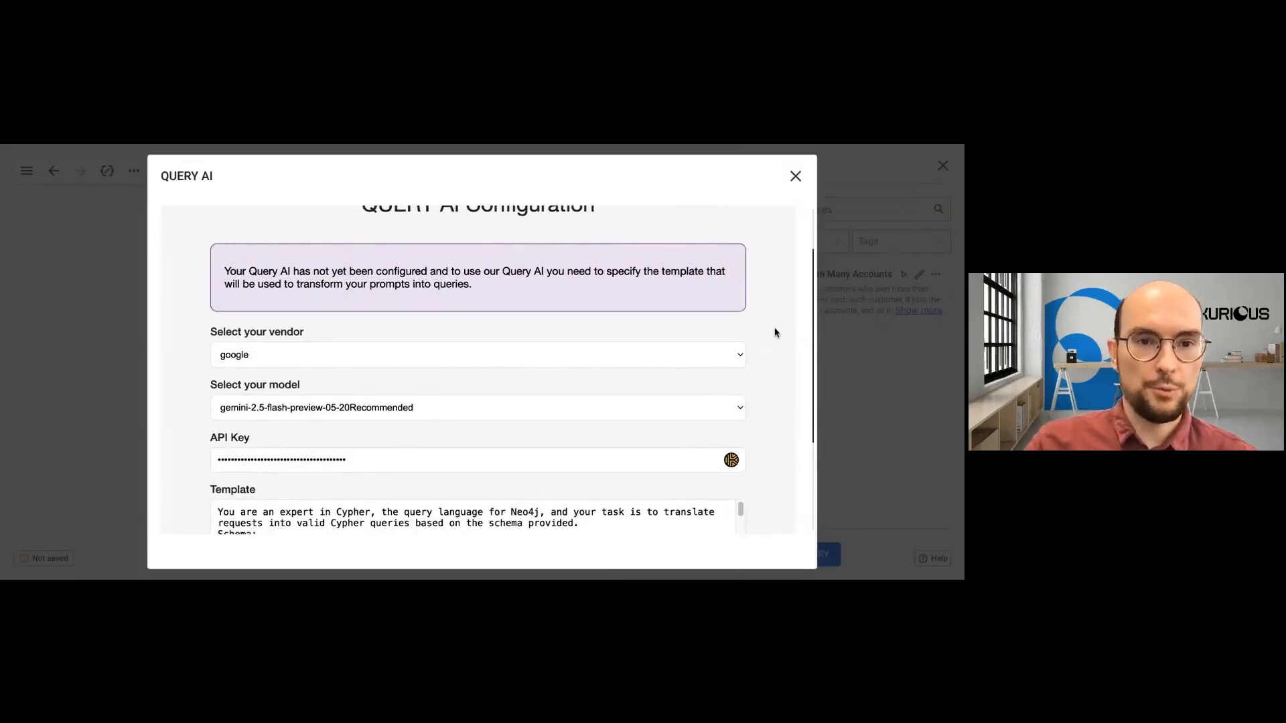
pyautogui.scroll(-1, 768, 322)
pyautogui.scroll(-1, 767, 323)
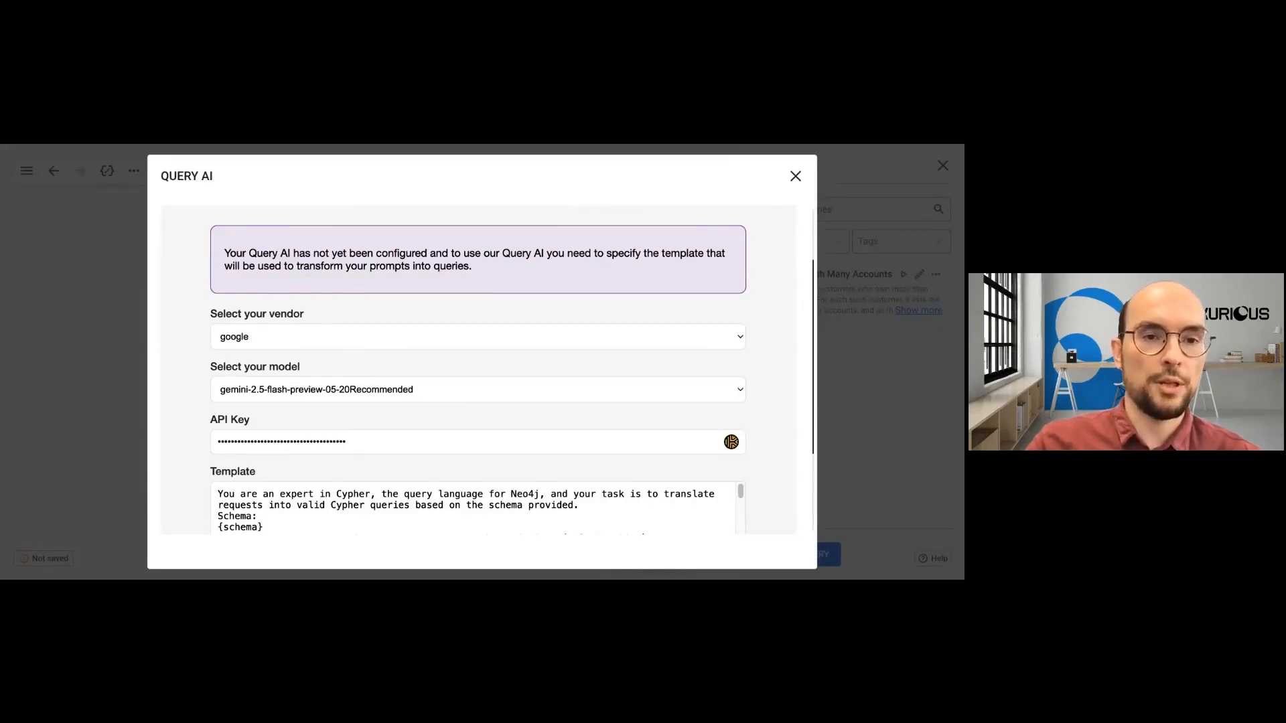
pyautogui.click(194, 357)
pyautogui.scroll(-2, 195, 356)
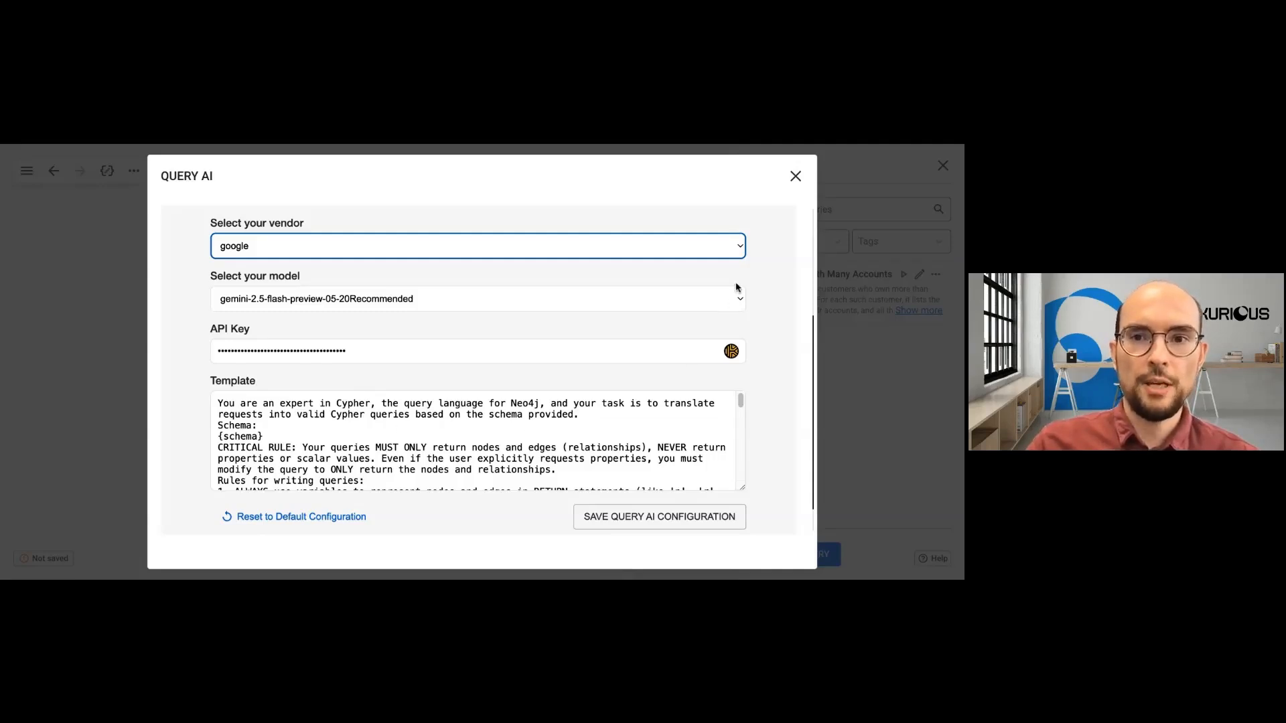
pyautogui.click(214, 143)
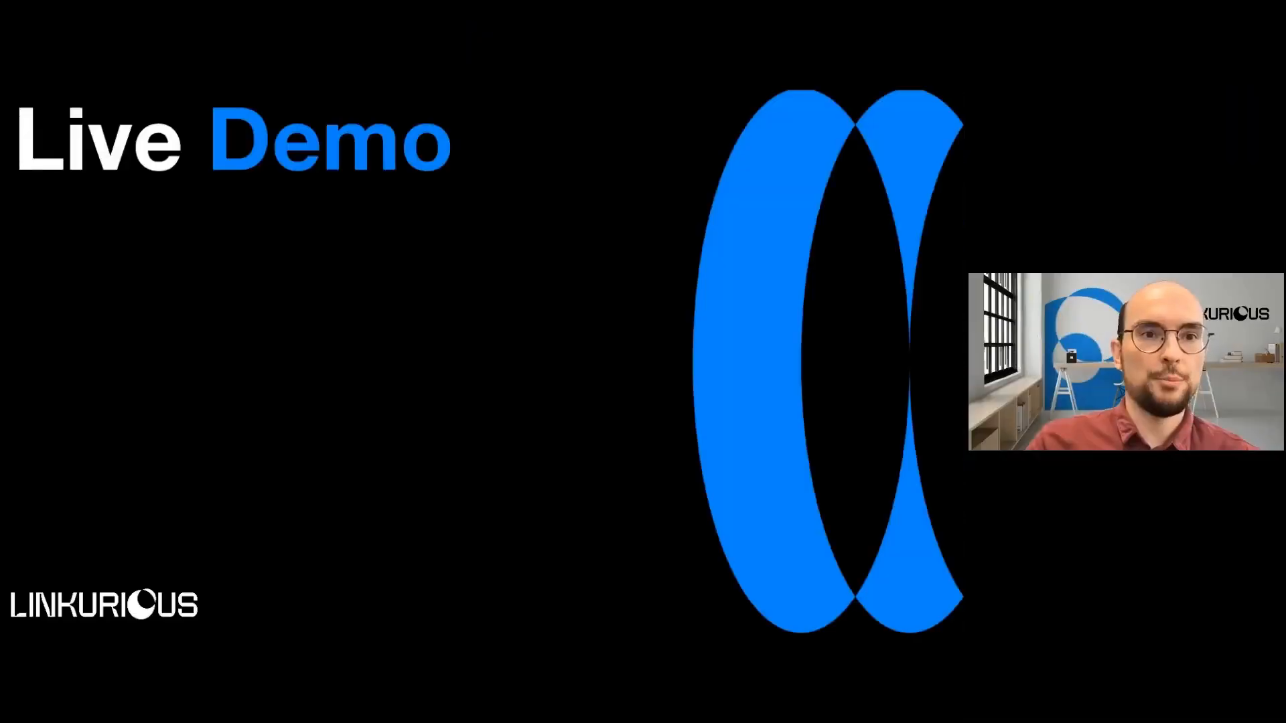
pyautogui.press('Right')
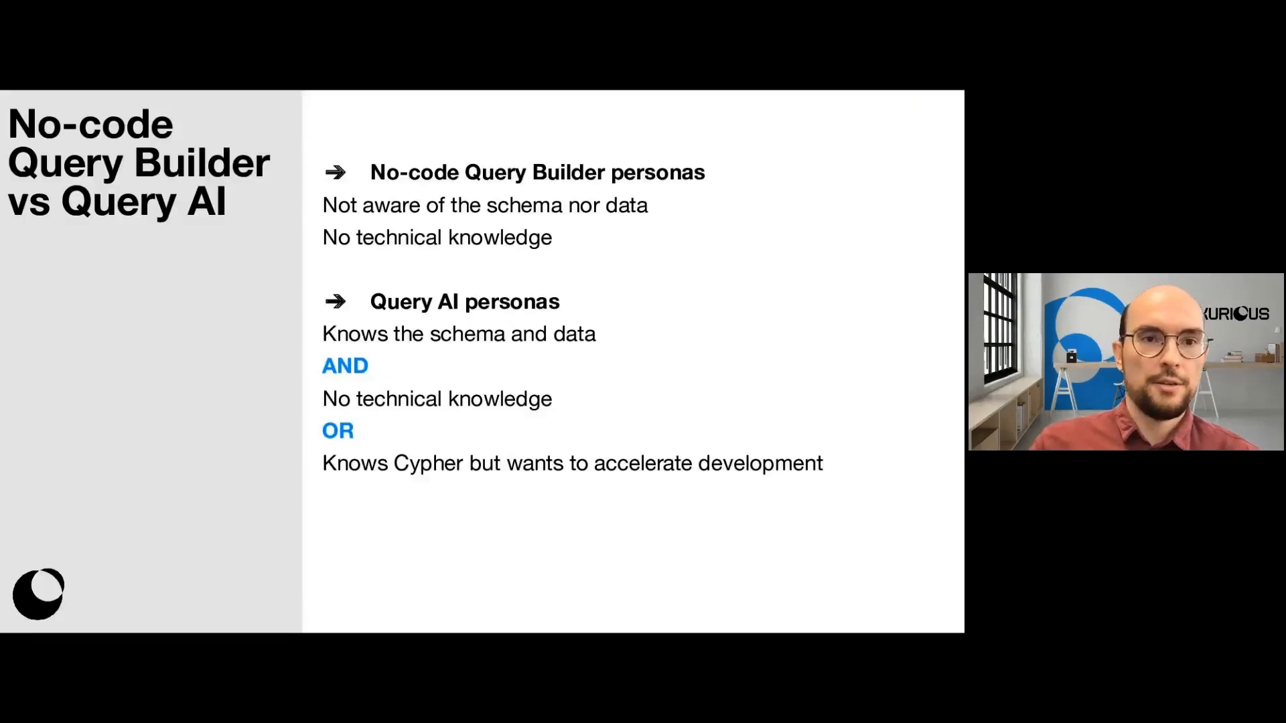